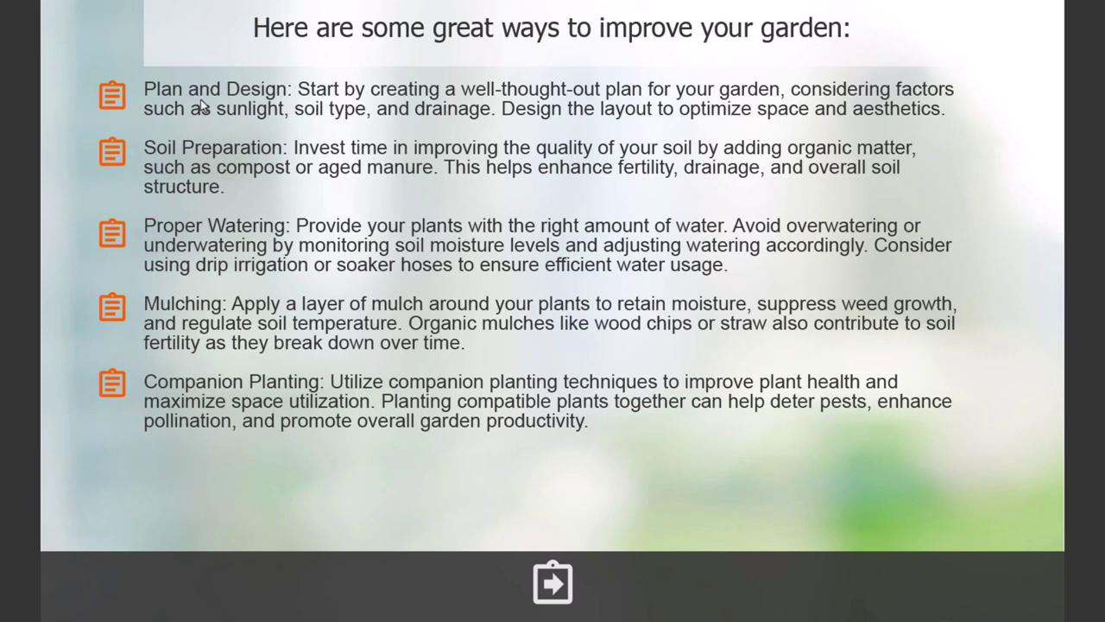
Step: Try the finished course by saving the Plan and Design tip to the course notes and printing the notes page
left_click(112, 102)
left_click(115, 101)
left_click(553, 587)
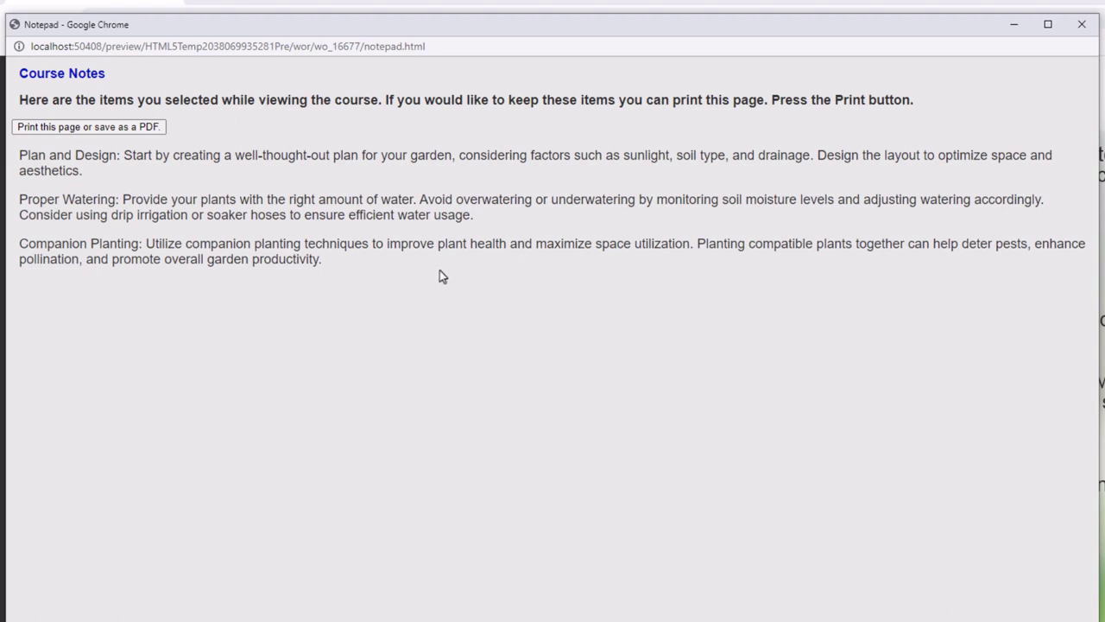
left_click(93, 129)
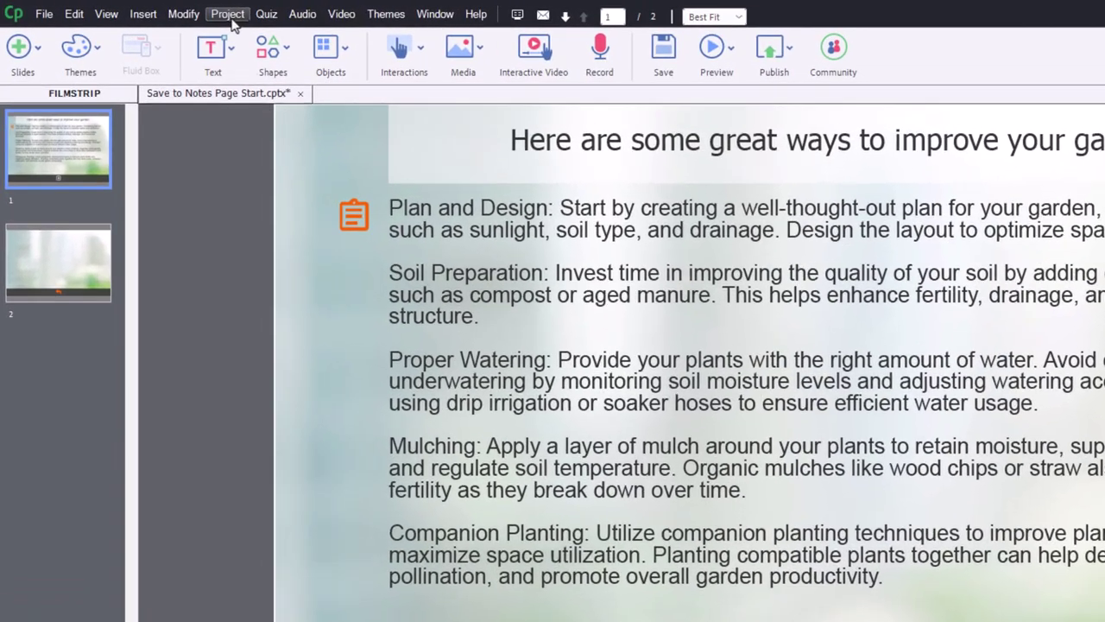
Step: Add a user variable named _currect_entry to the project and save it without a value
left_click(177, 12)
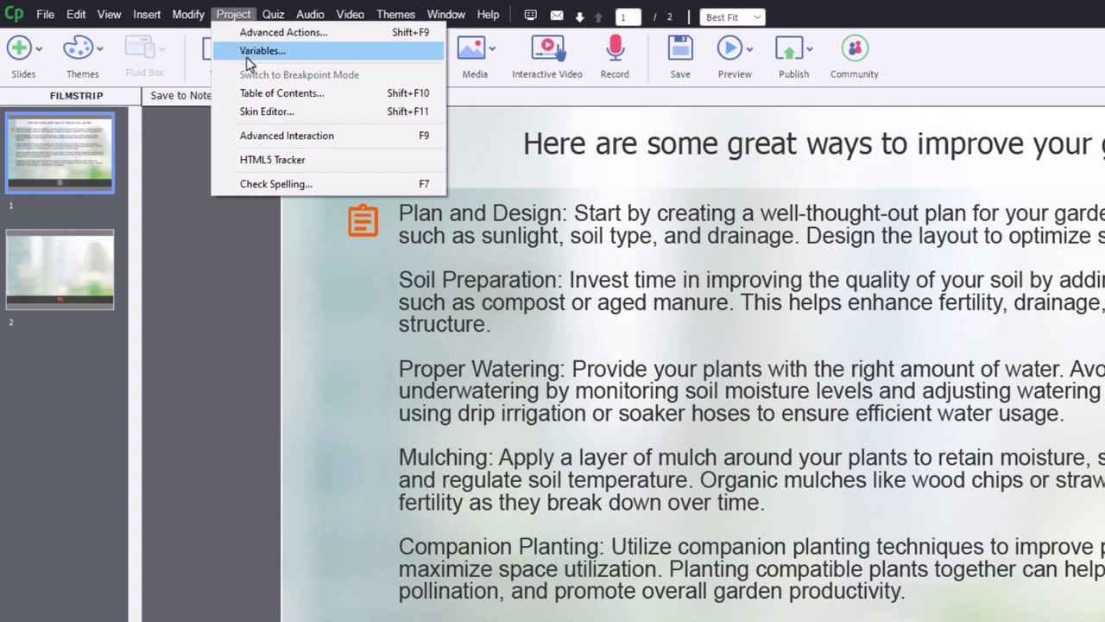
left_click(248, 52)
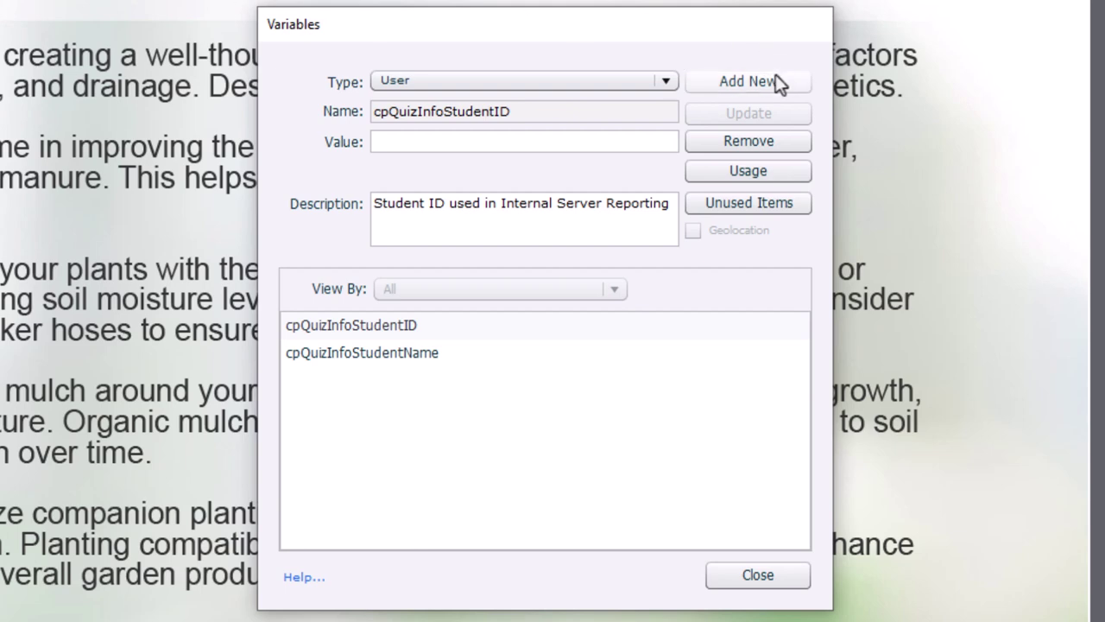
left_click(748, 81)
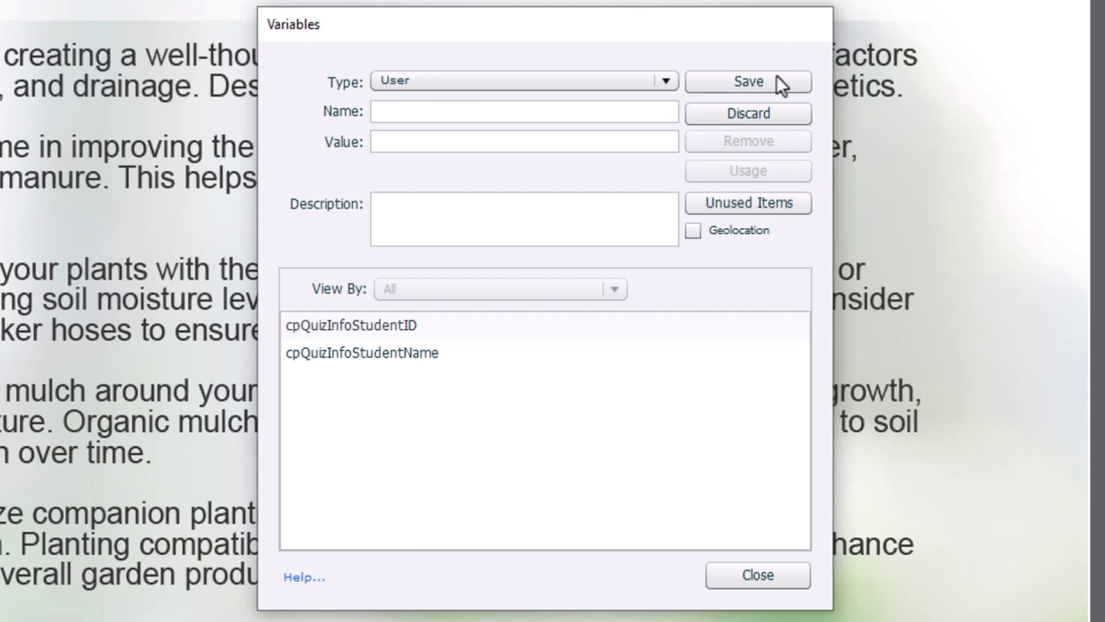
type("_currect_entry")
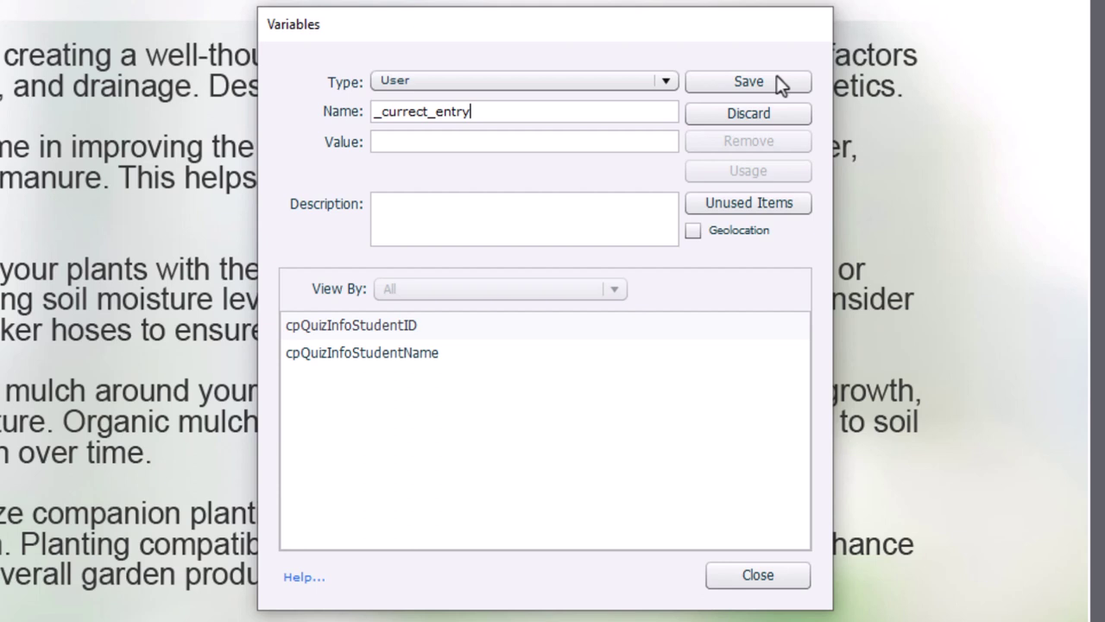
left_click(777, 76)
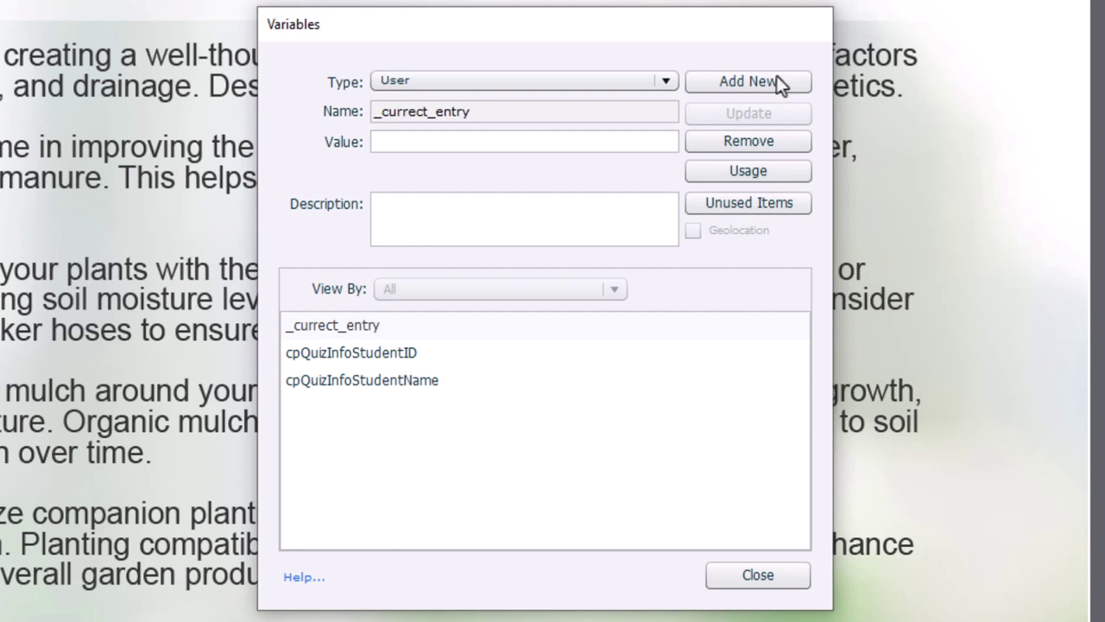
Step: Add a user variable named _notepad01 with an empty value
left_click(776, 77)
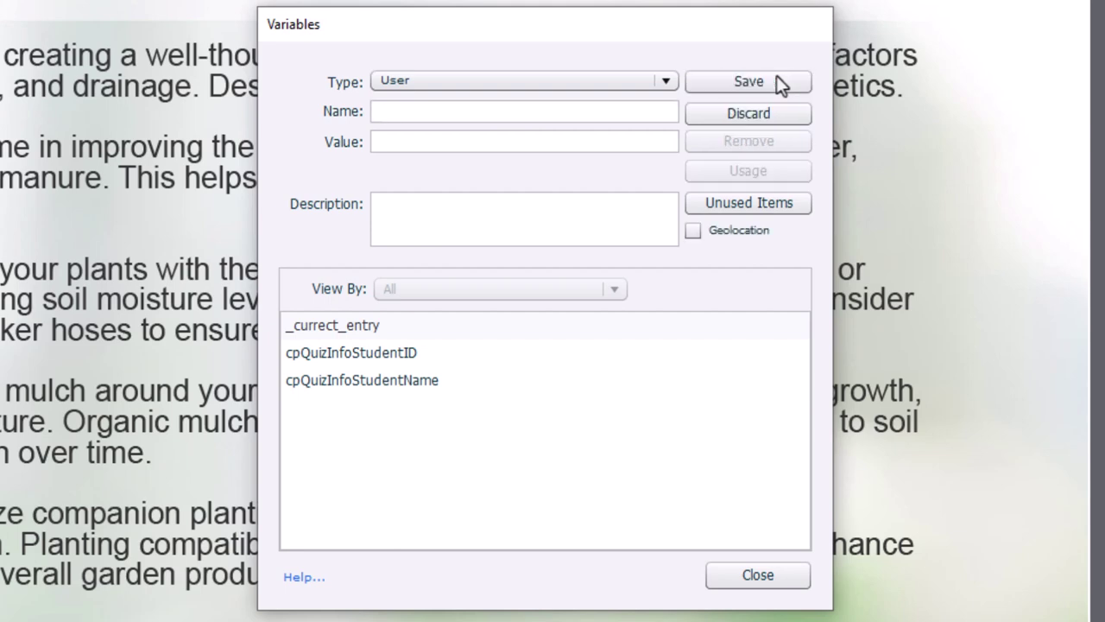
type("_notepad01")
left_click(776, 78)
Step: Add a user variable named _notepad02 with an empty value, correcting the spelling of its name before saving
left_click(776, 78)
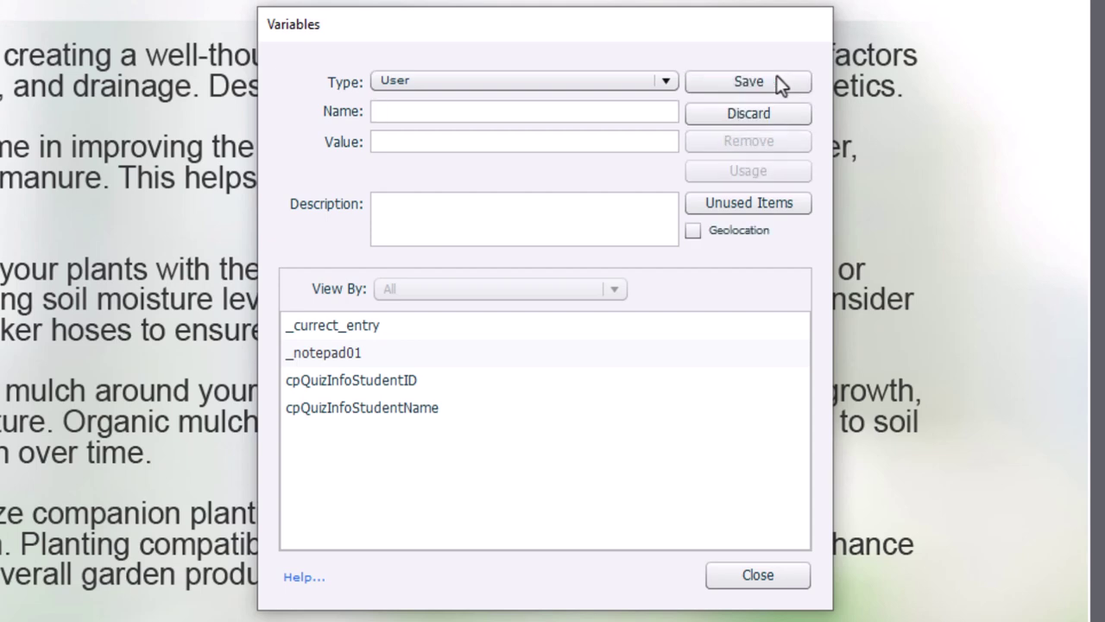
type("_notepade02")
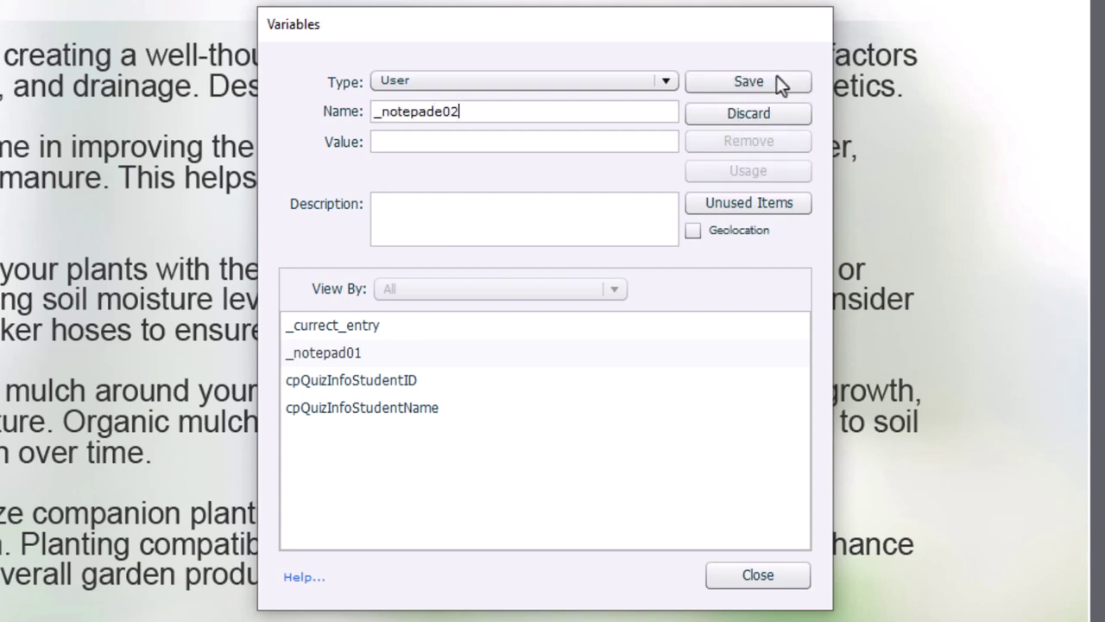
key("Left")
key("Left")
key("Left")
key("Left")
key("Right")
key("Delete")
left_click(776, 81)
Step: Add the remaining numbered user variables from _notepad03 through _notepad10, all with empty values
left_click(735, 85)
key("BackSpace")
type("3")
left_click(735, 86)
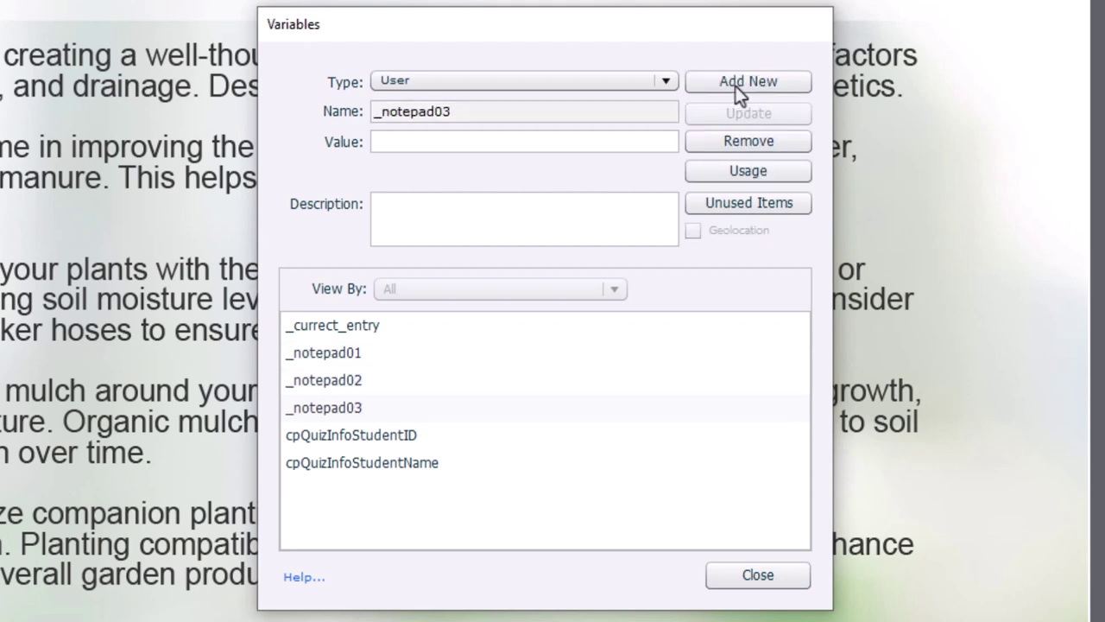
left_click(735, 85)
key("BackSpace")
type("4")
left_click(735, 85)
left_click(735, 85)
left_click(735, 85)
left_click(735, 86)
left_click(735, 86)
key("BackSpace")
key("BackSpace")
type("10")
key("Return")
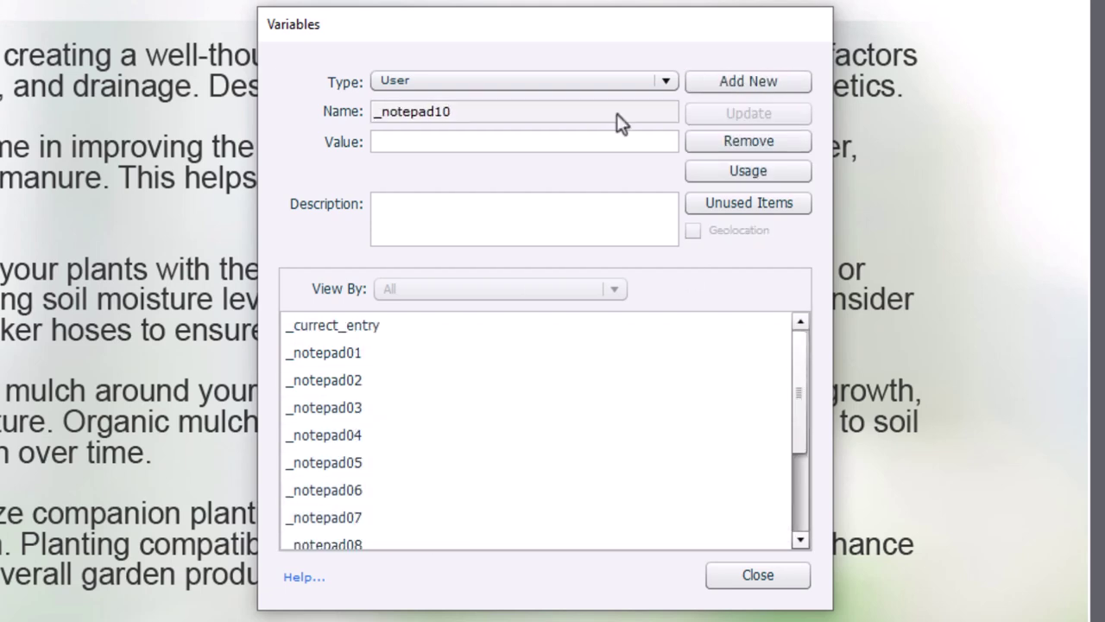
Step: Add a user variable _shortlist_description, with the copied notes-page instructions ending "print this page. Press the Print button." as its value
left_click(754, 87)
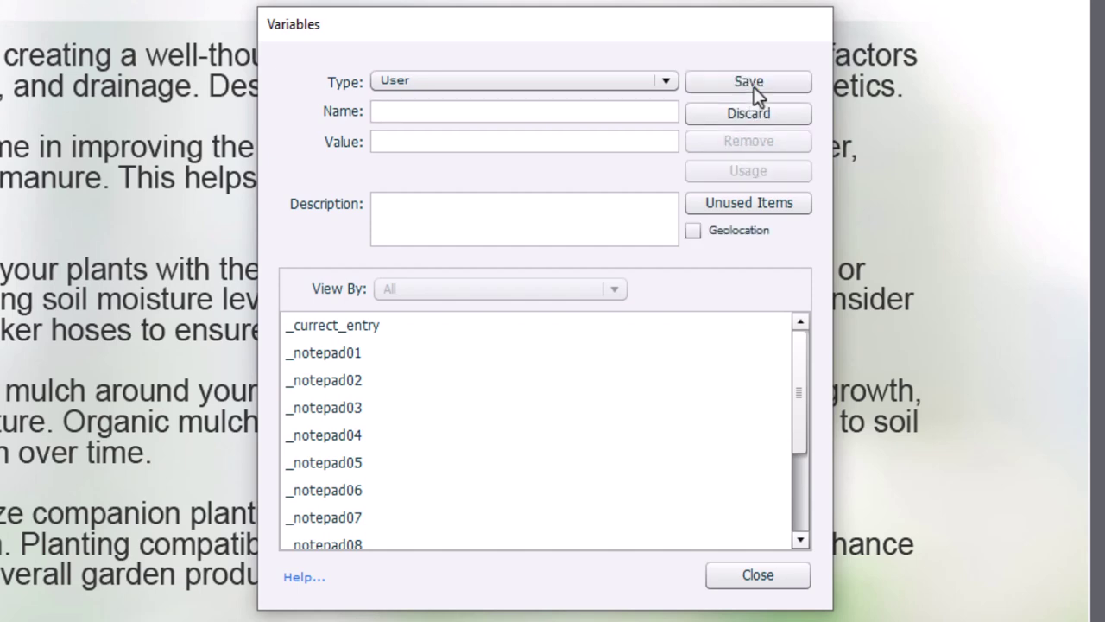
type("_shortlist")
key("BackSpace")
type("_description")
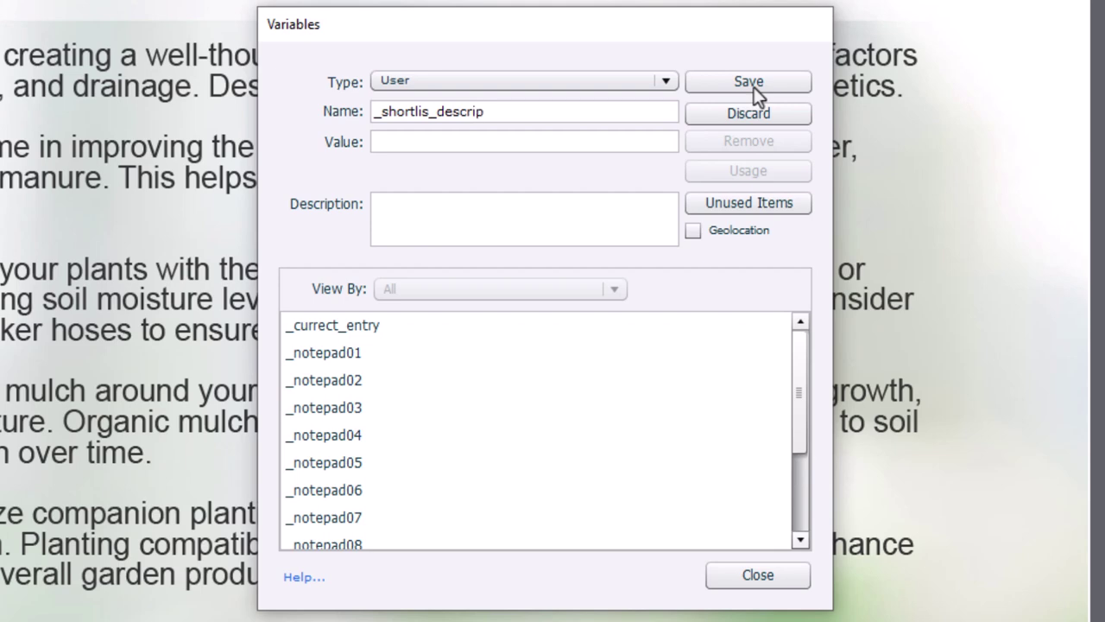
left_click(380, 143)
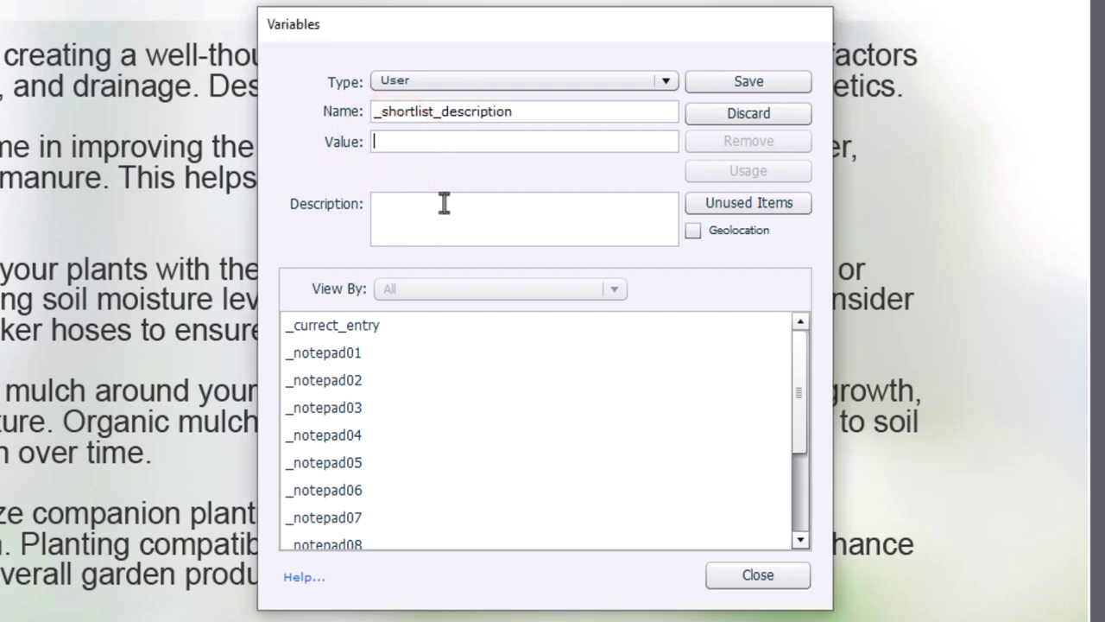
key("ctrl+v")
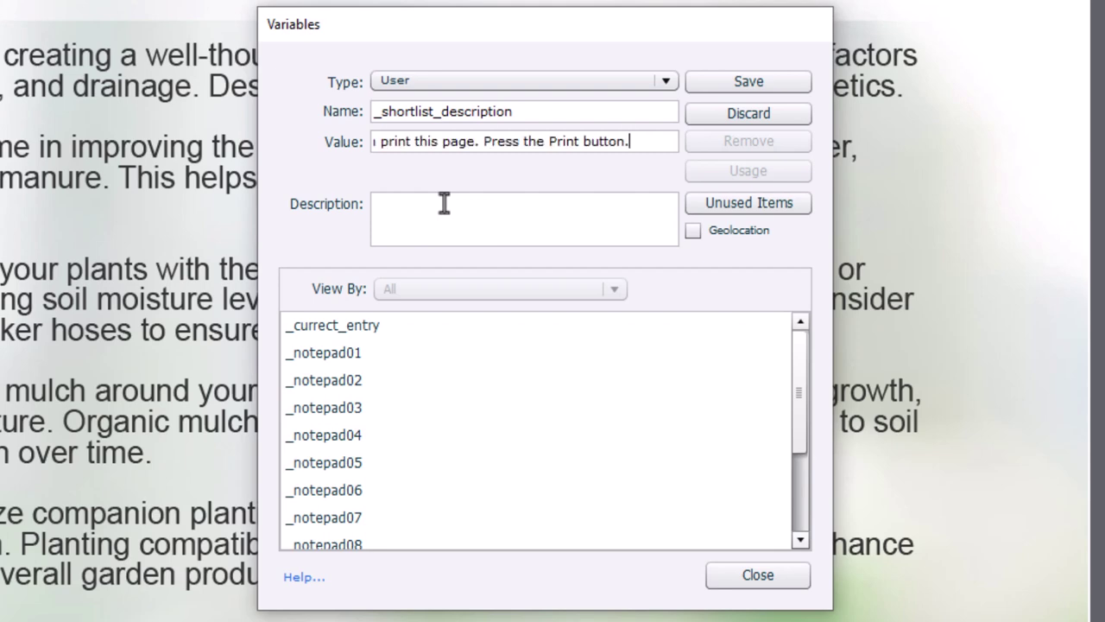
left_click(749, 88)
Step: Add a user variable _shortlist_title with the value Course Notes, and close the Variables dialog
left_click(748, 88)
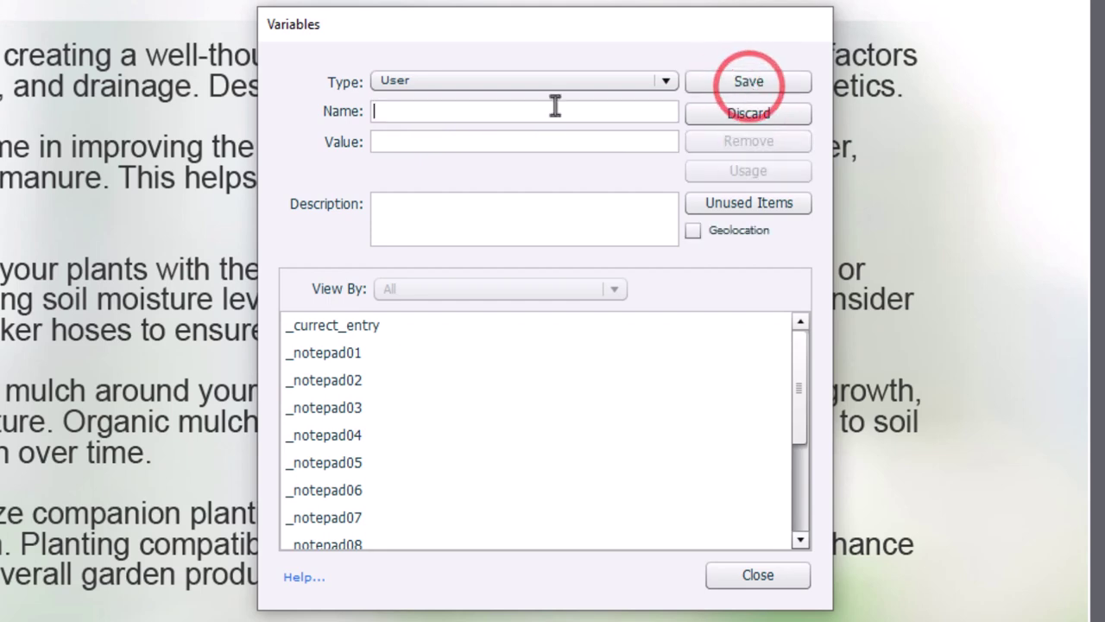
type("_shortlist")
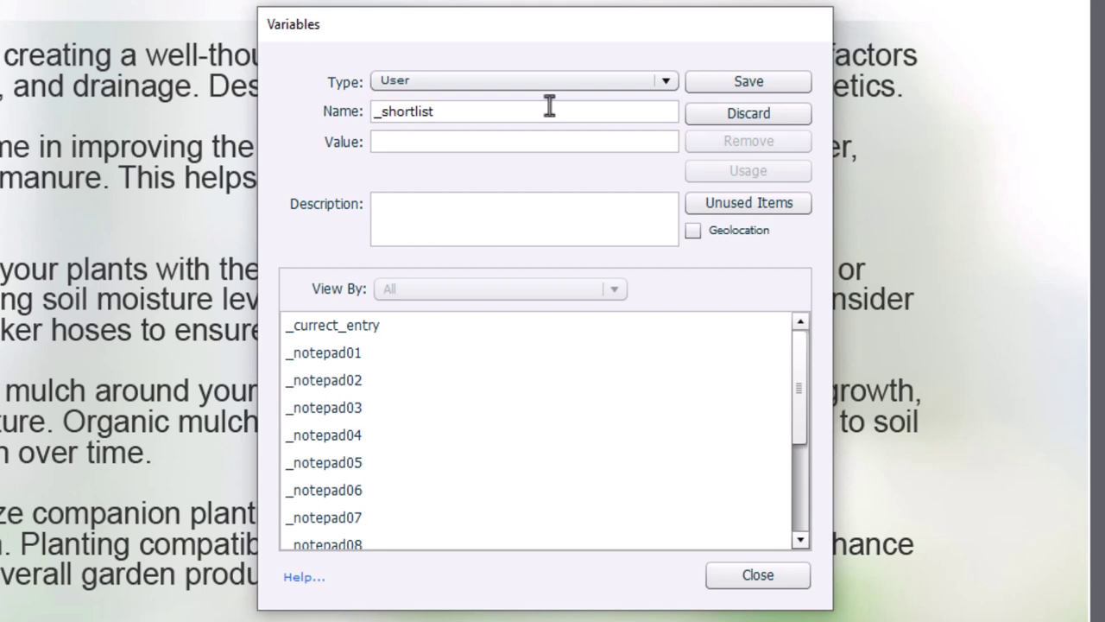
type("_title")
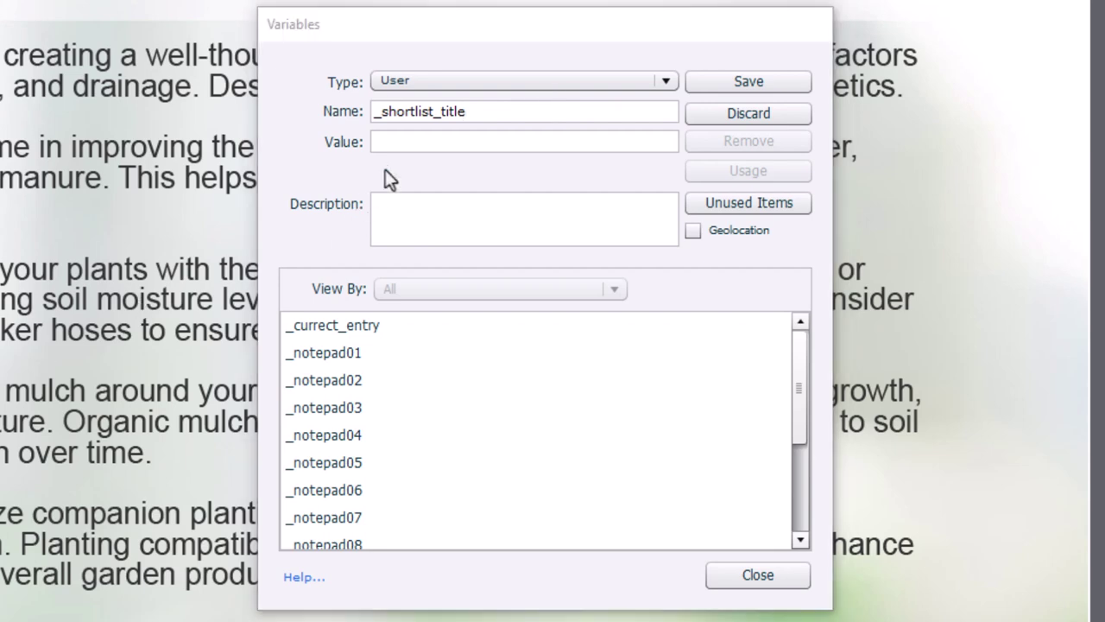
left_click(395, 142)
type("Course Notes")
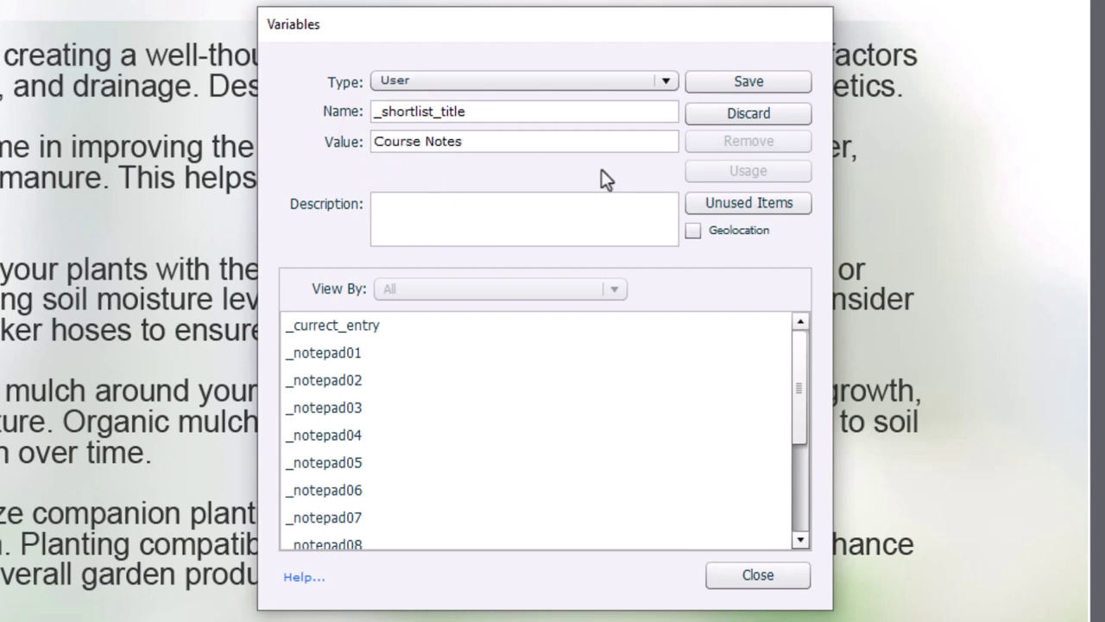
left_click(735, 81)
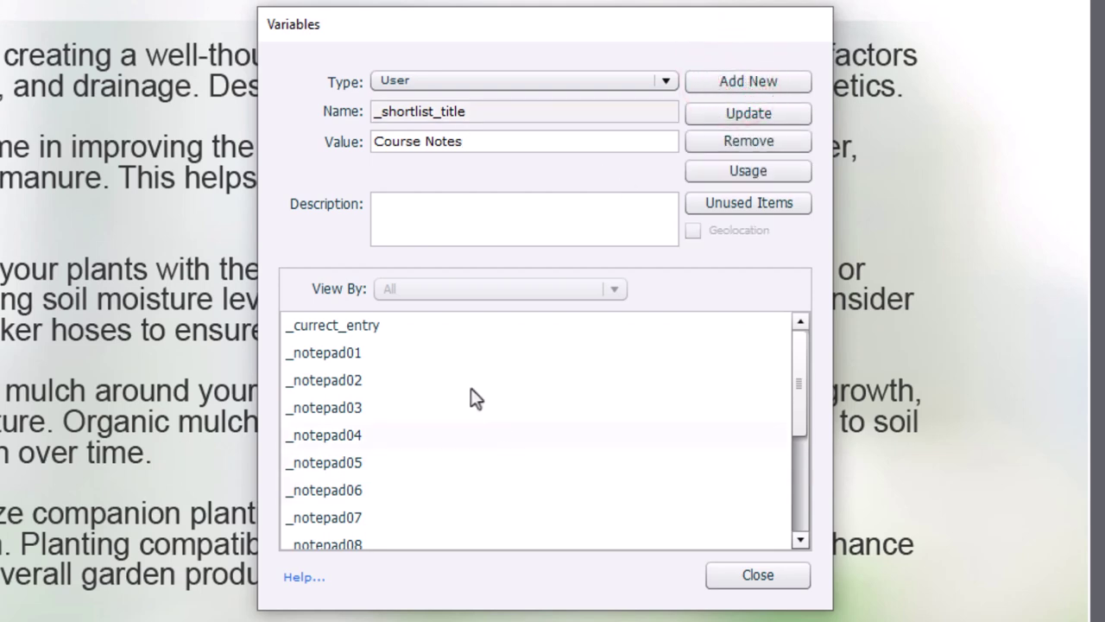
left_click(337, 328)
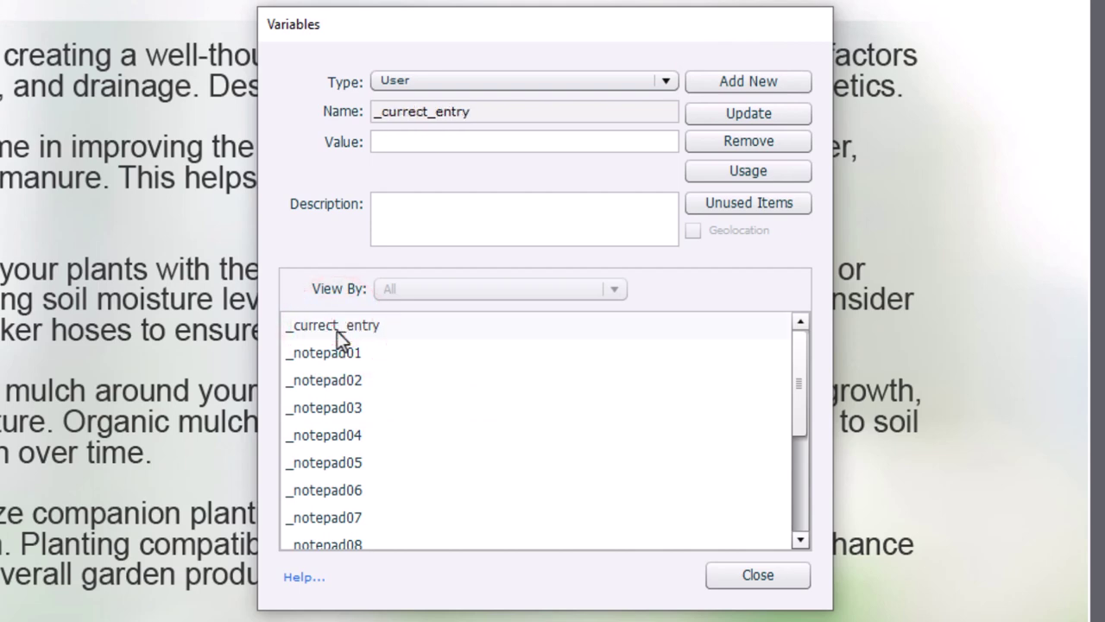
scroll(418, 363, "down", 2)
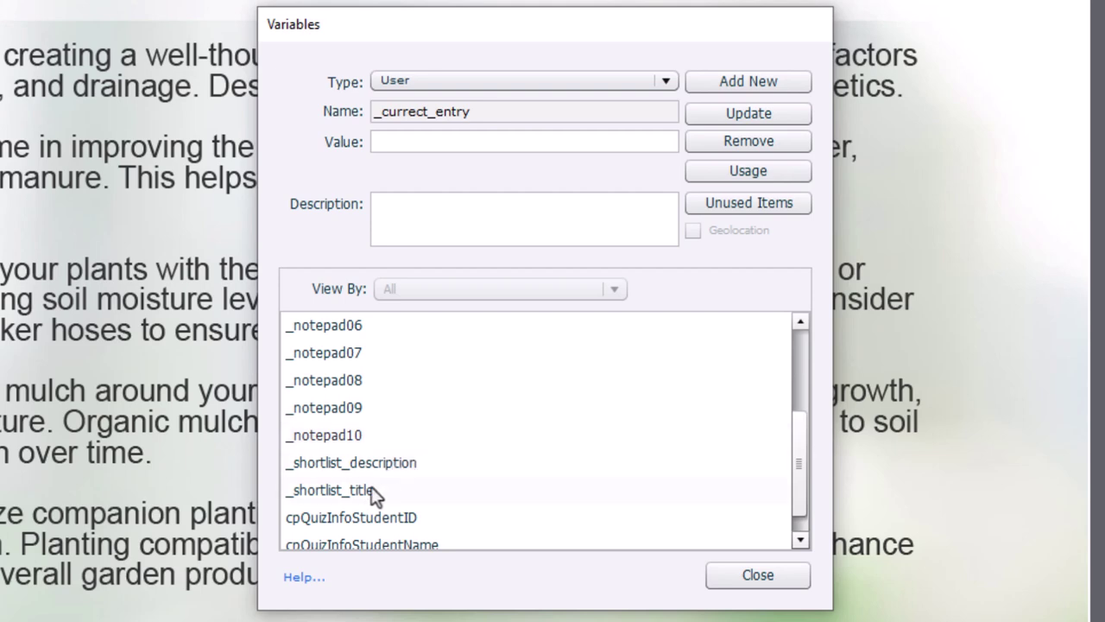
left_click(769, 574)
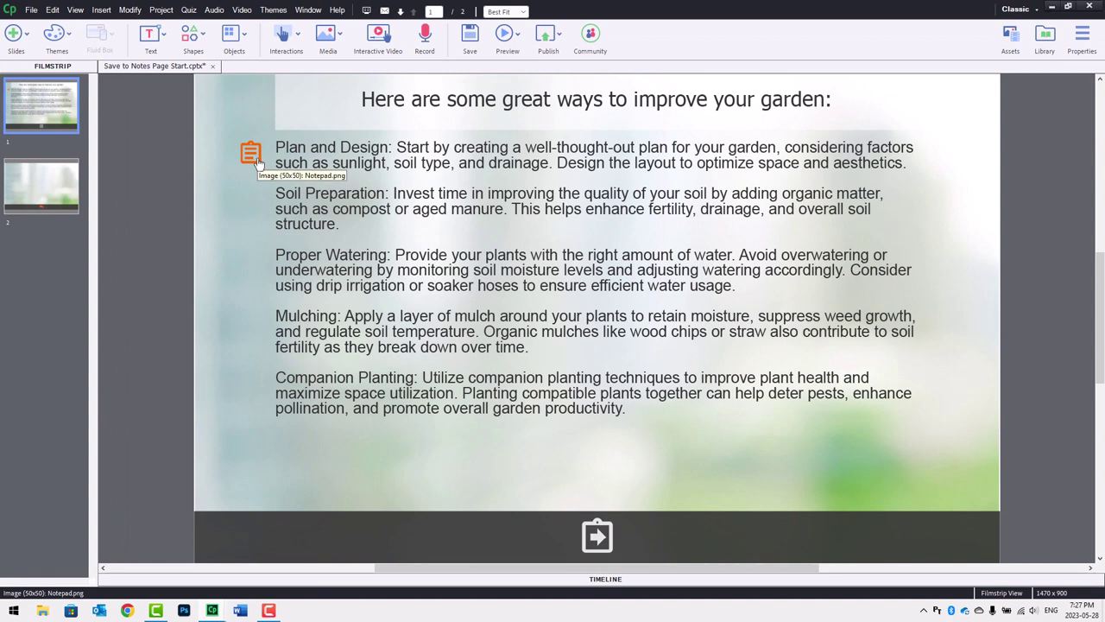
Step: Open the state view of the notepad icon beside Plan and Design and examine its accepted and duplicate_entry states
left_click(251, 153)
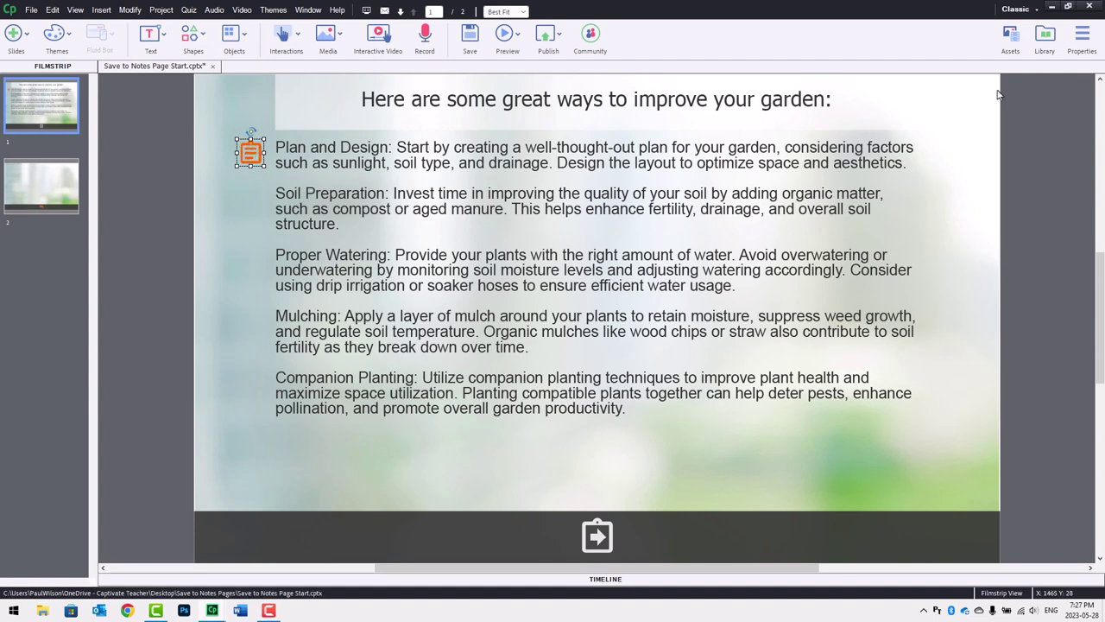
left_click(1047, 36)
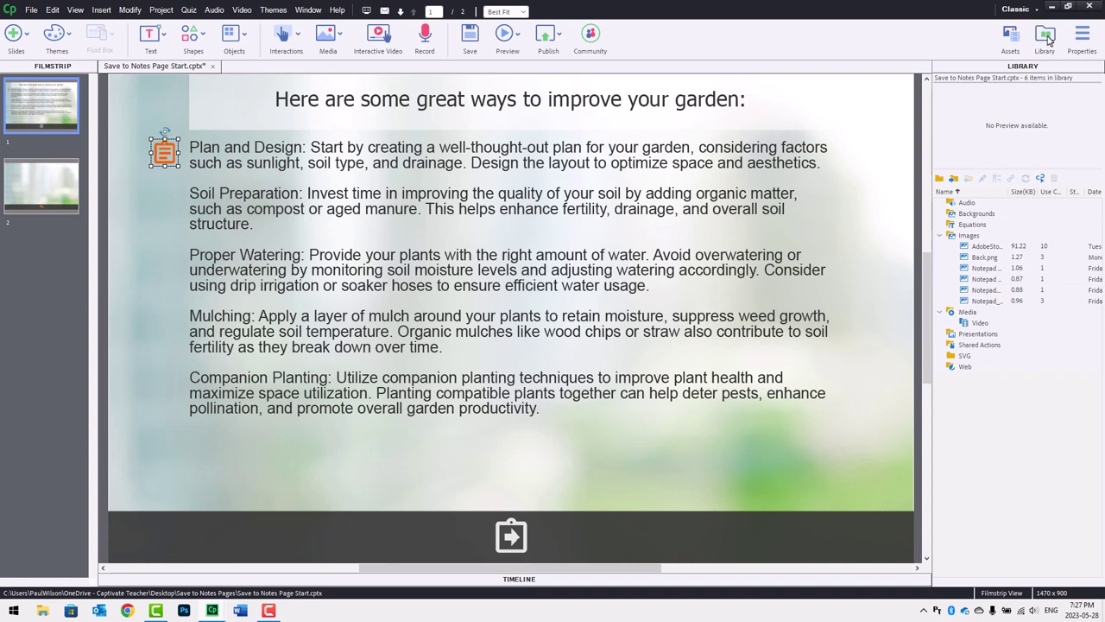
left_click(1082, 36)
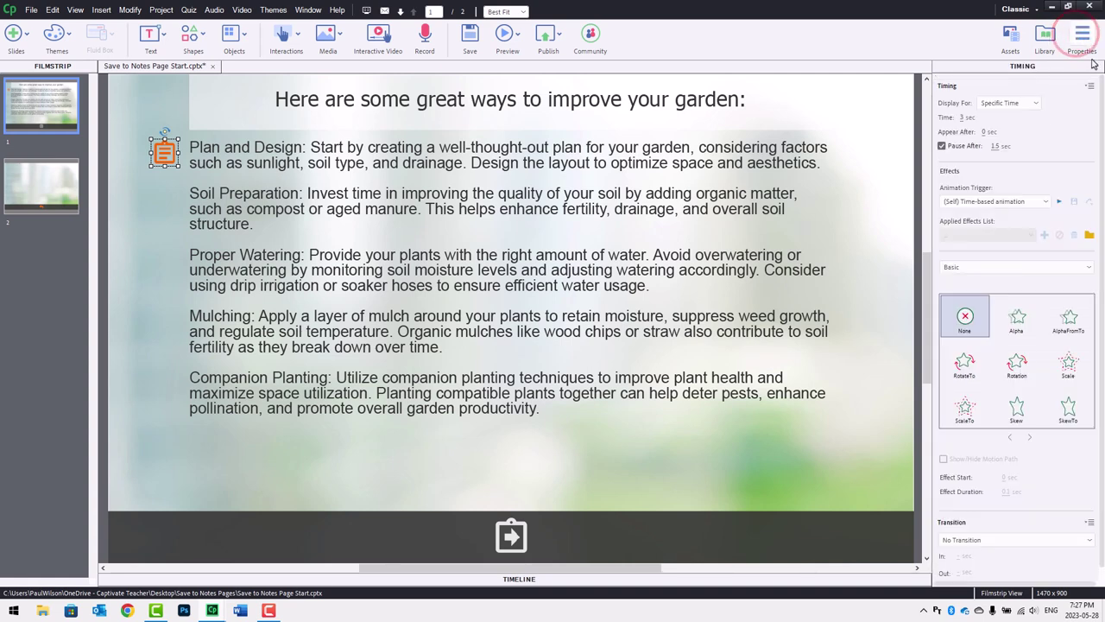
left_click(964, 204)
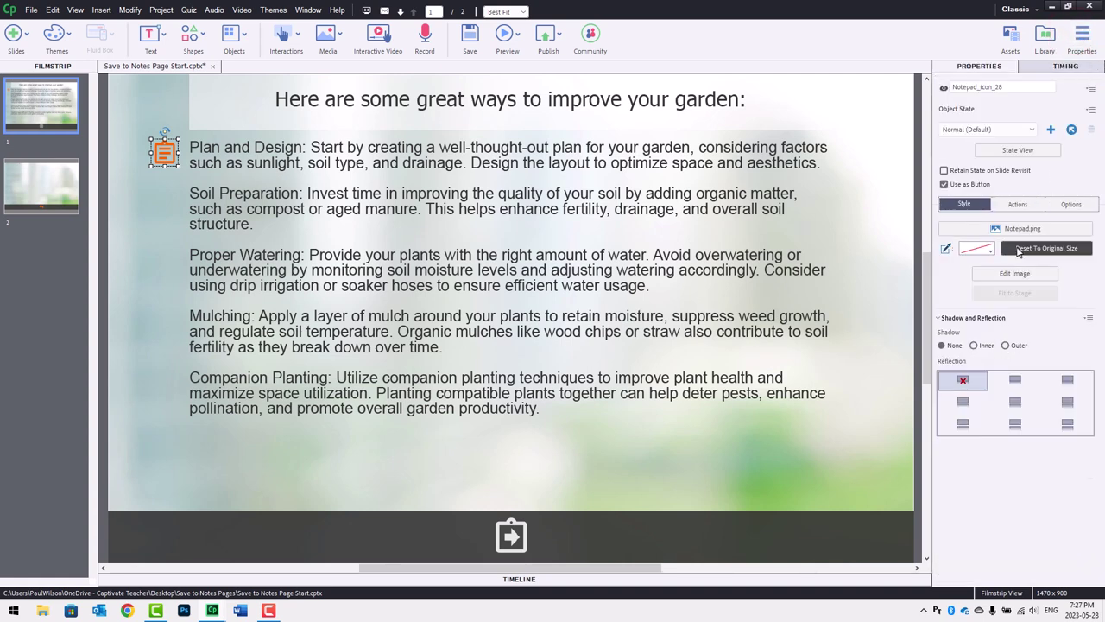
left_click(1017, 151)
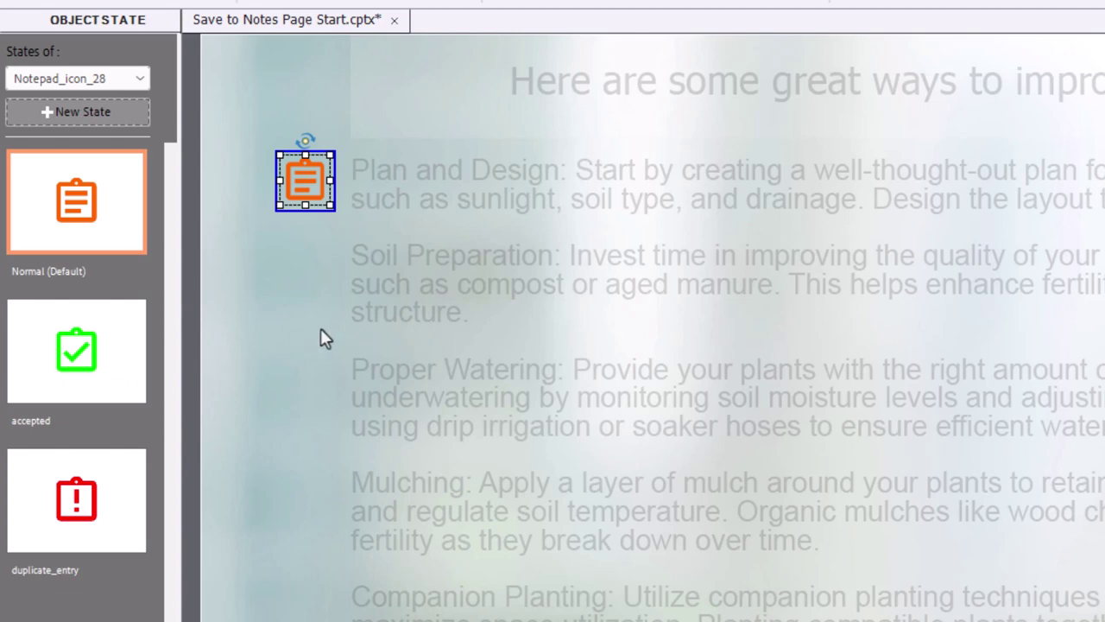
left_click(76, 112)
left_click(105, 354)
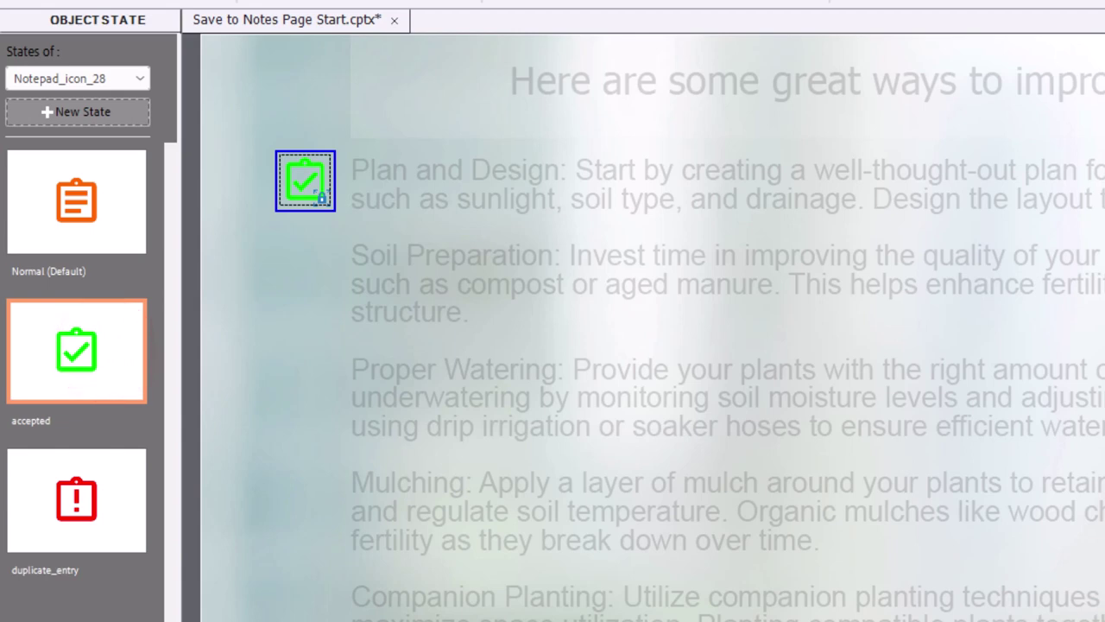
left_click(86, 494)
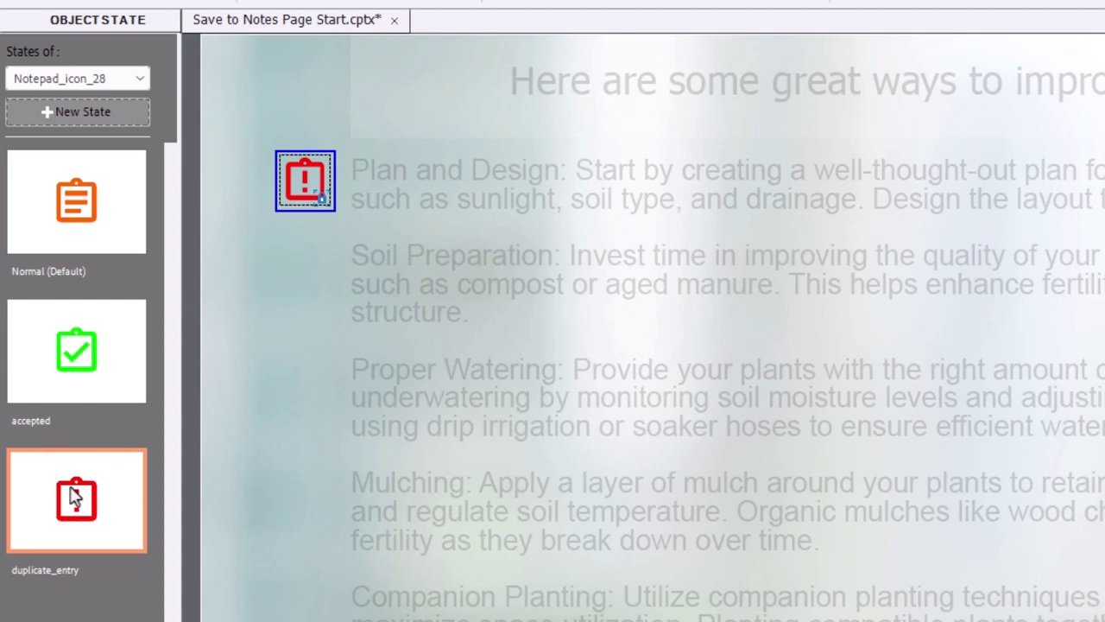
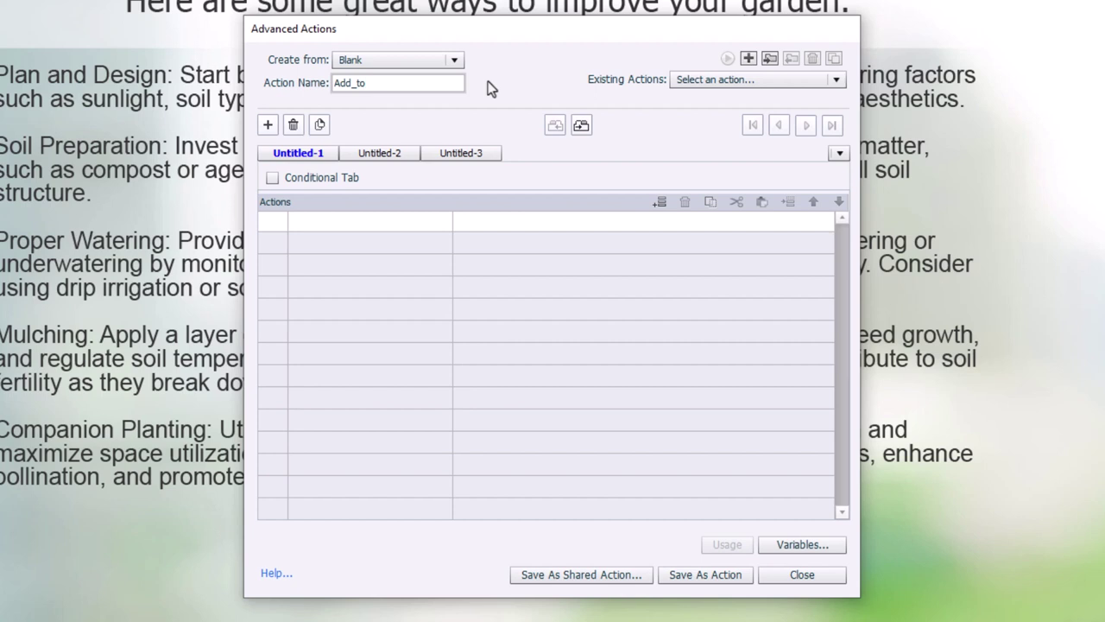
Step: Name the action Add_to_Notepad and assign _currect_entry with the literal "This is the current entry" in its first decision
type("_Notepad")
double_click(298, 154)
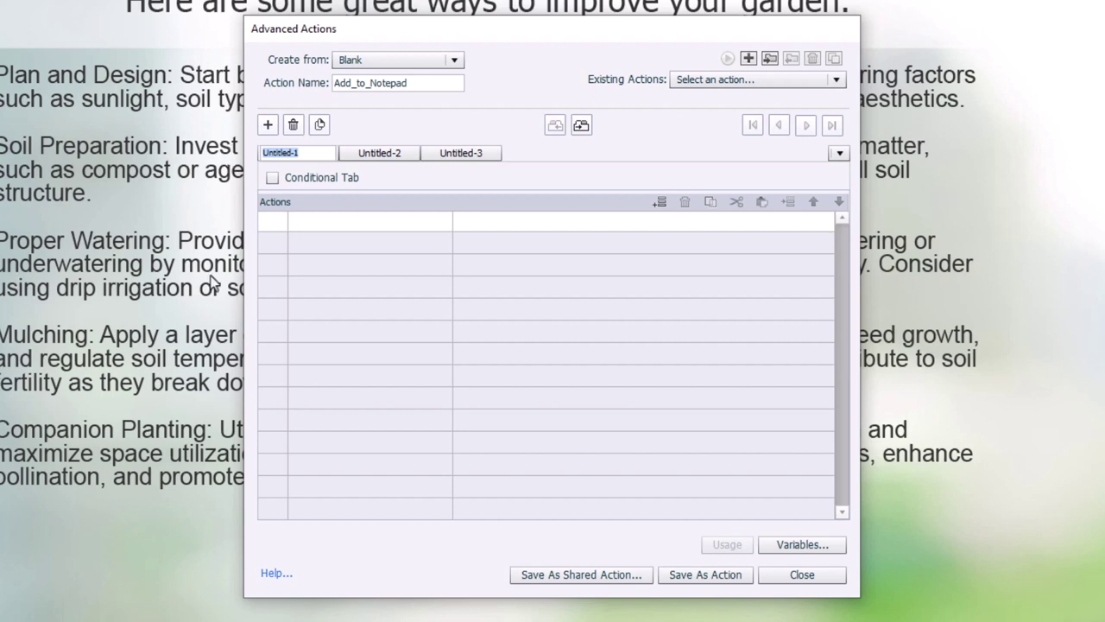
left_click(312, 225)
key("a")
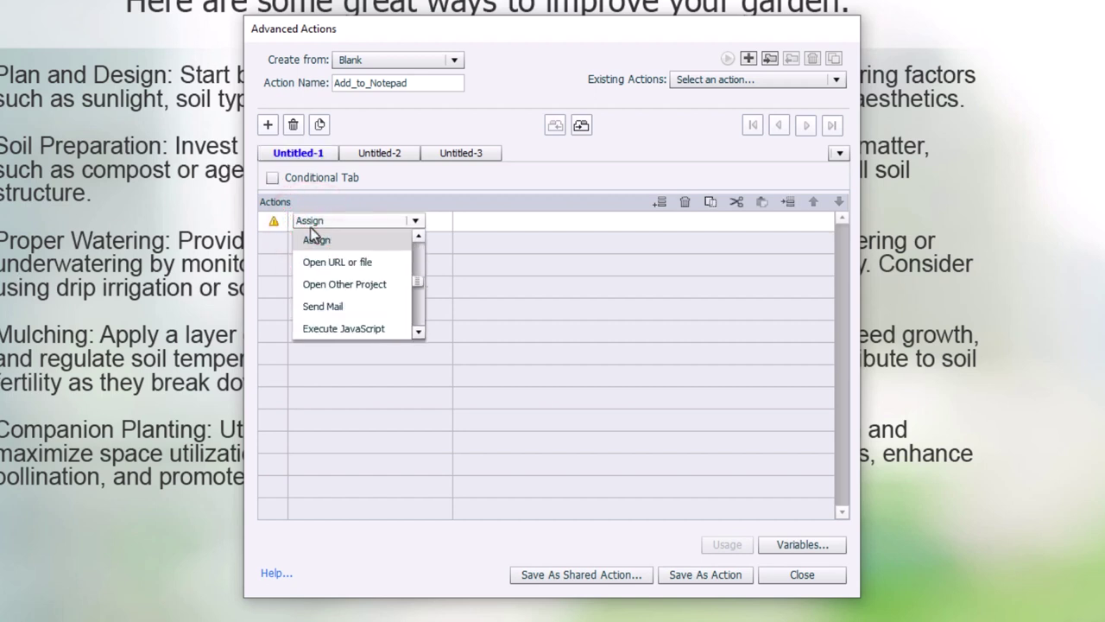
left_click(314, 240)
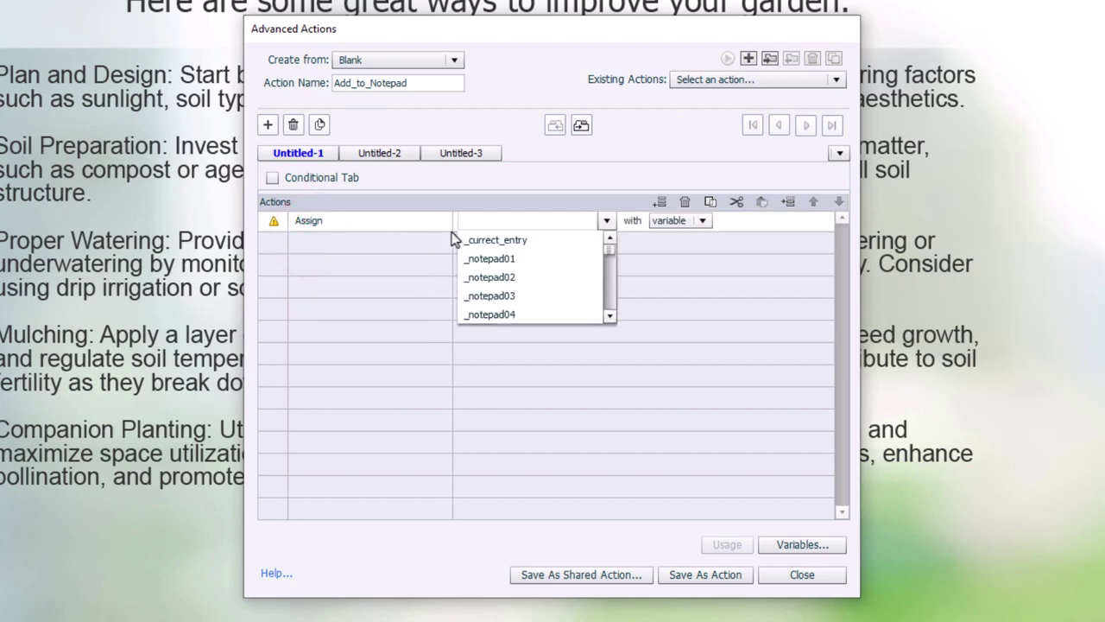
left_click(505, 240)
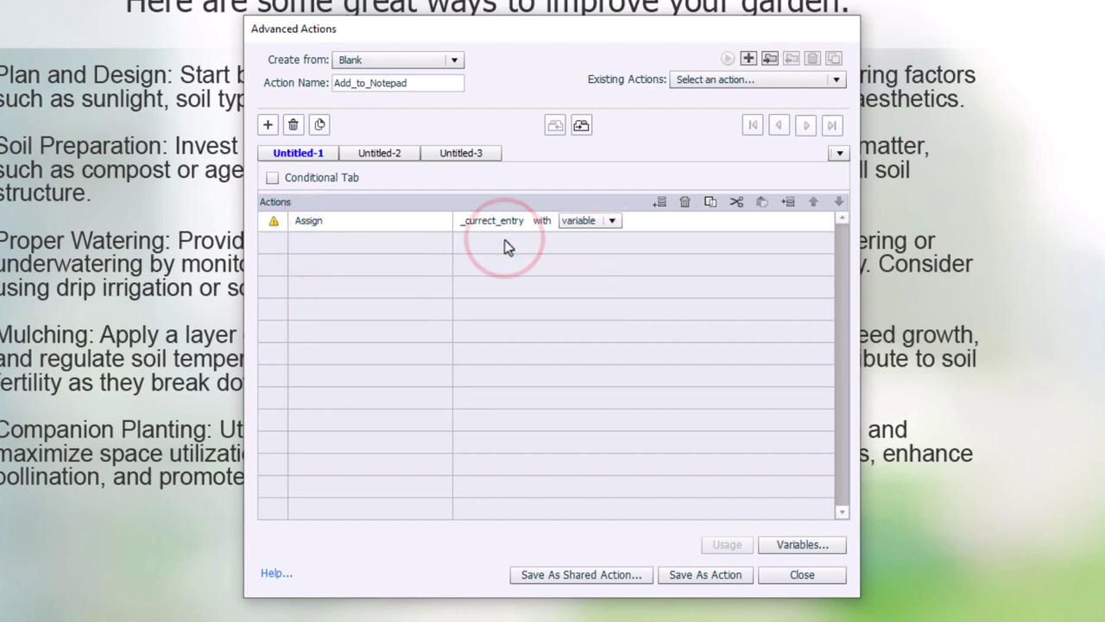
left_click(612, 221)
left_click(584, 257)
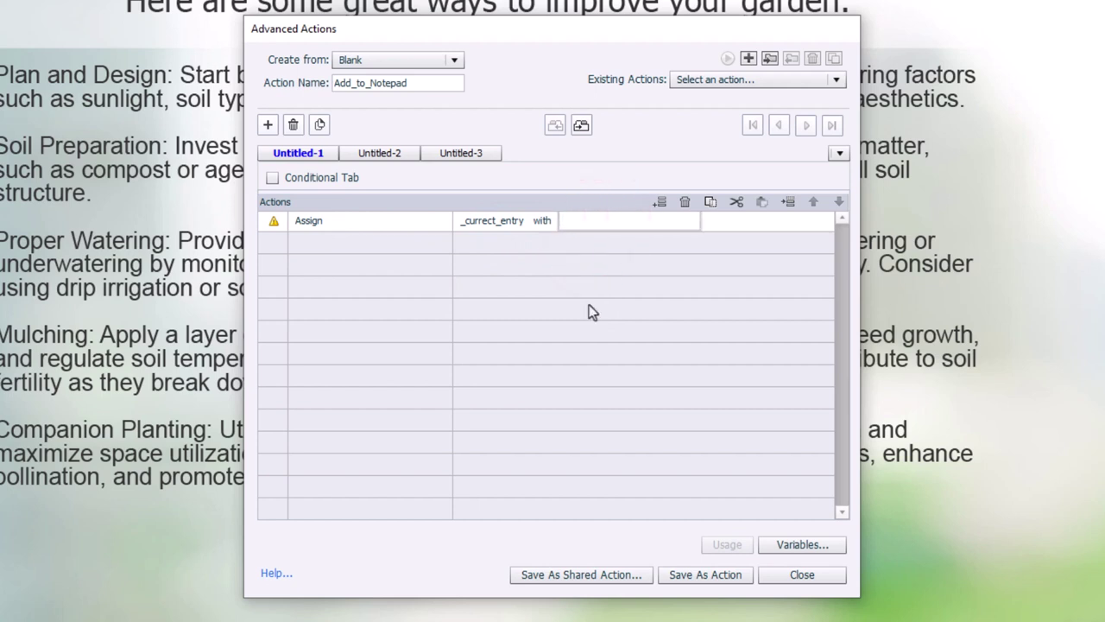
type("This is the current entry")
key("Return")
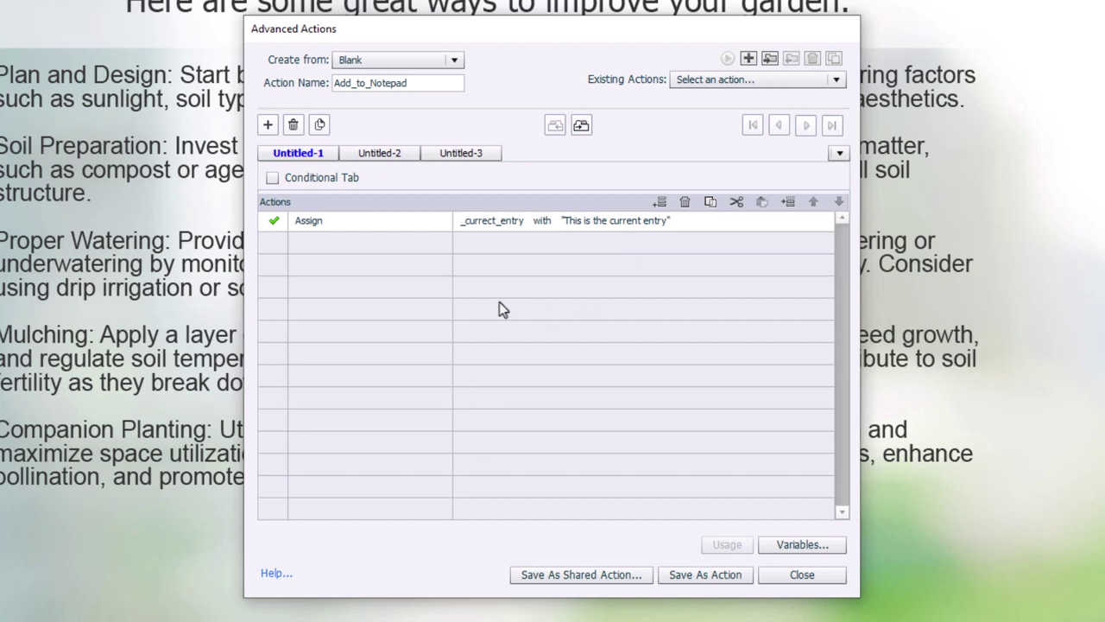
Step: Rename the first decision, Untitled-1, as current entry
left_click(386, 155)
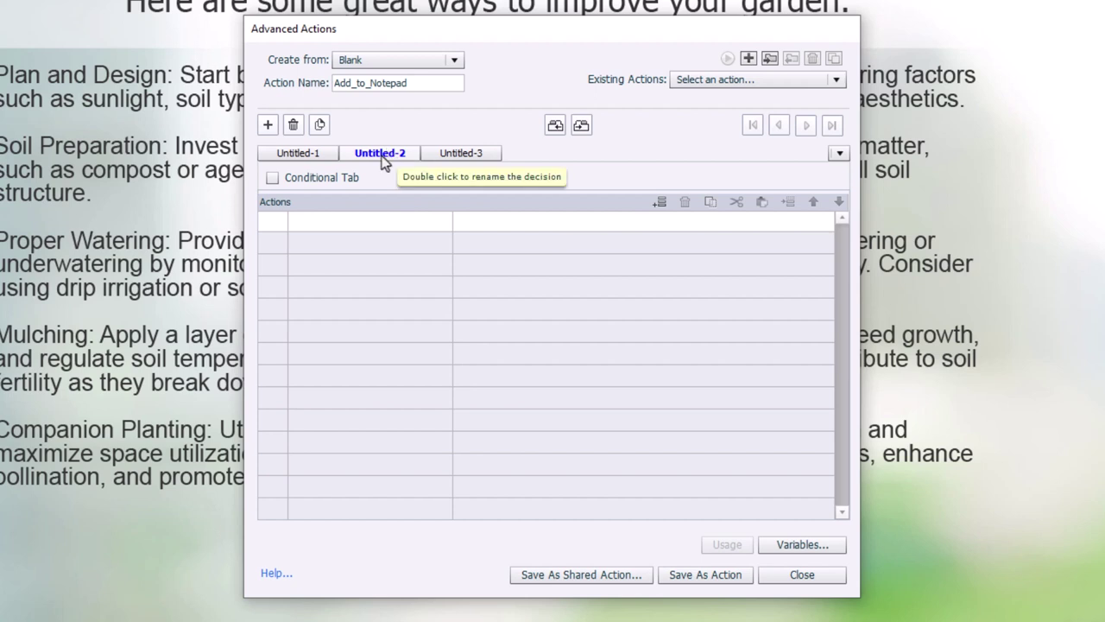
left_click(279, 153)
double_click(281, 153)
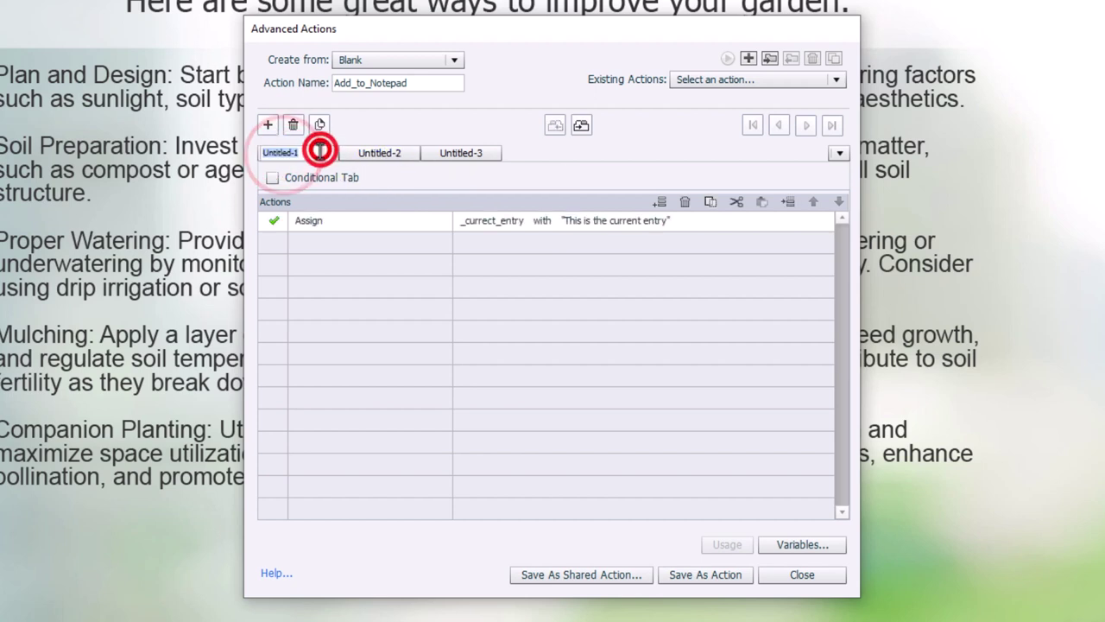
type("c")
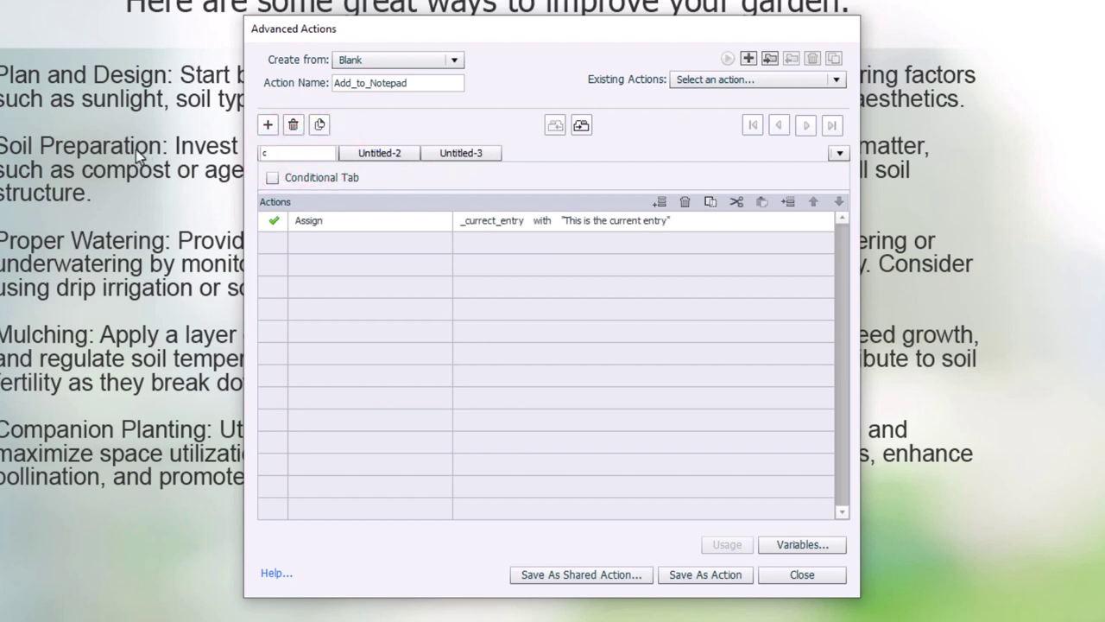
type("urrent entry")
Step: Rename the second decision, Untitled-2, as validate entry
left_click(380, 153)
double_click(385, 153)
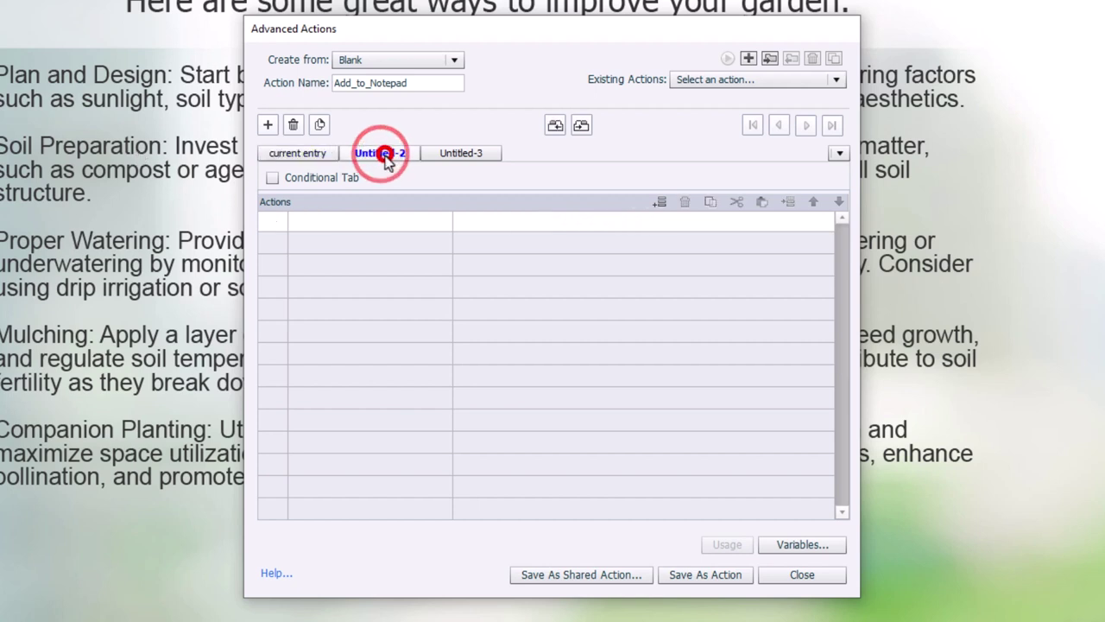
type("v")
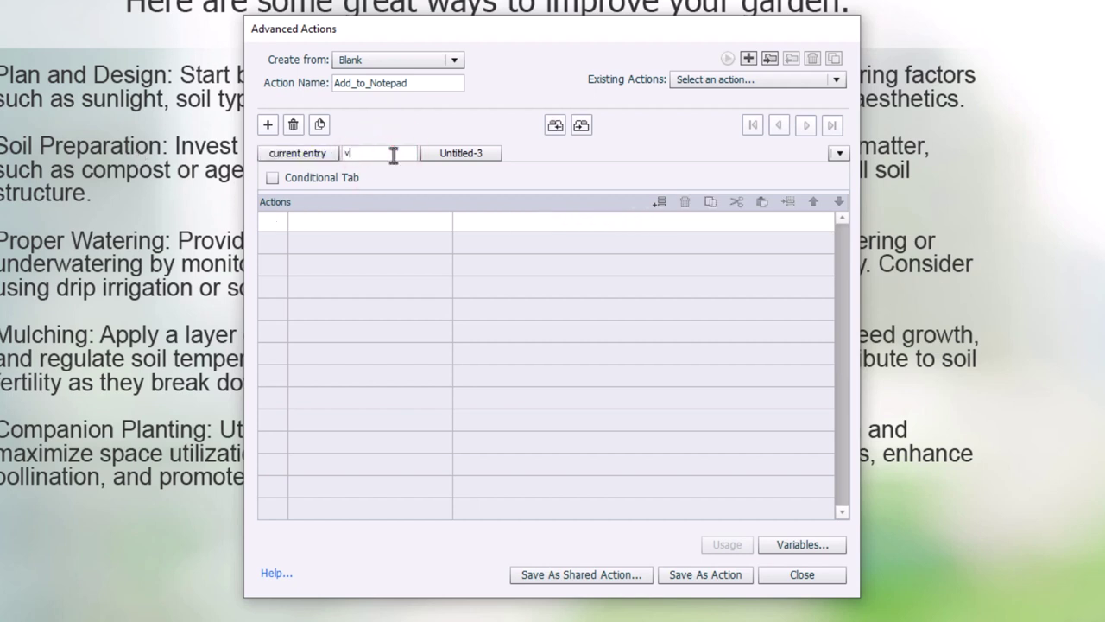
type("alidate entry")
key("Return")
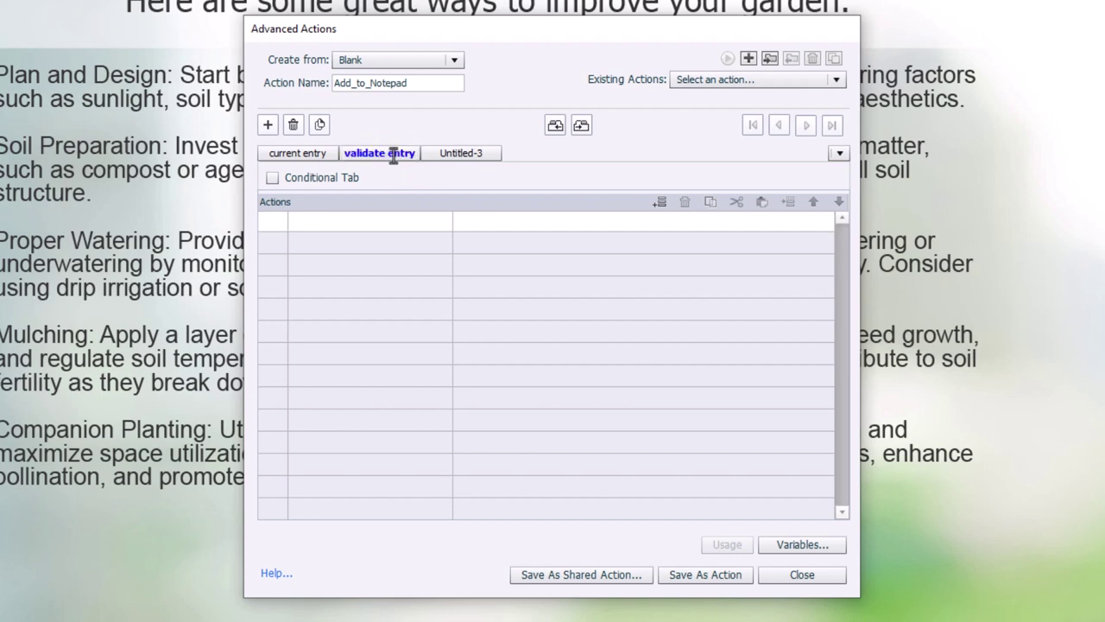
Step: Make the validate entry decision conditional, with an IF condition that _notepad01 is equal to _currect_entry
left_click(272, 178)
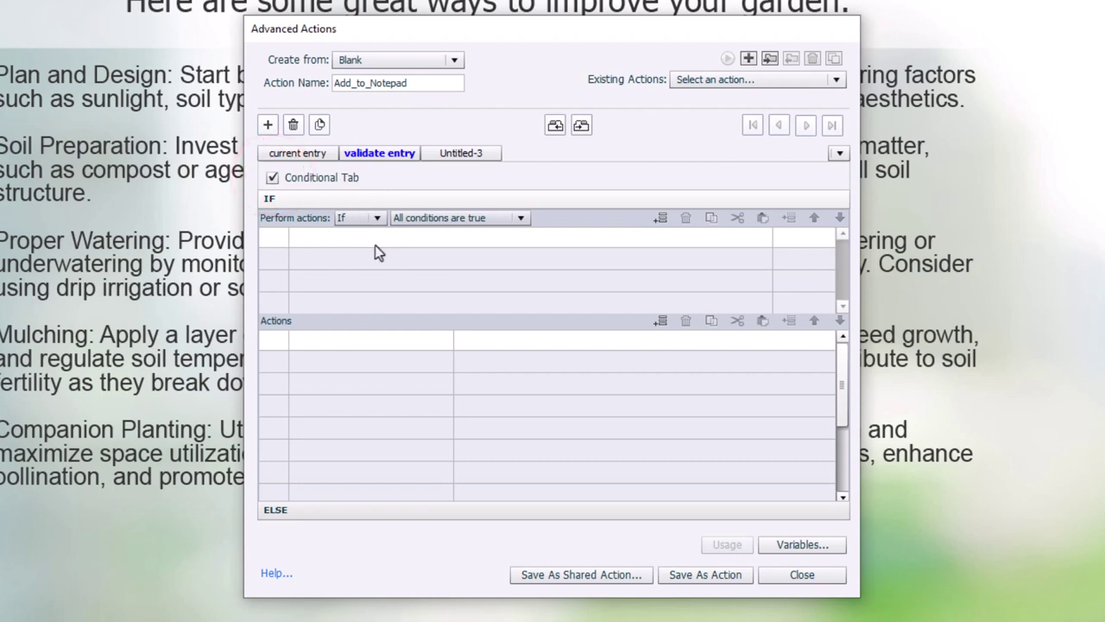
double_click(323, 239)
left_click(319, 236)
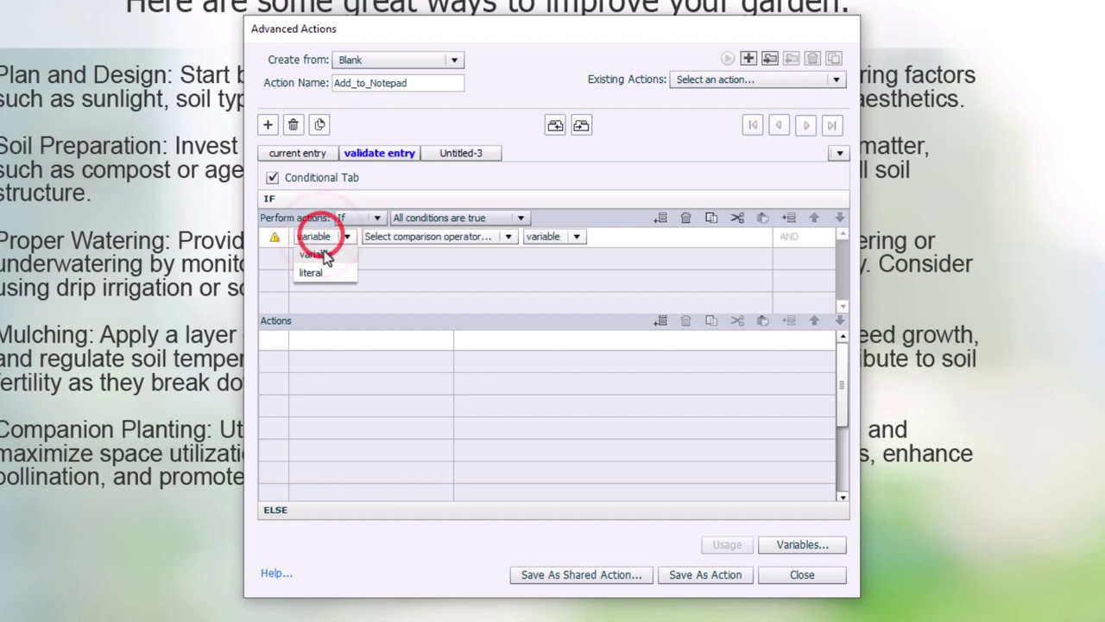
left_click(326, 256)
left_click(331, 293)
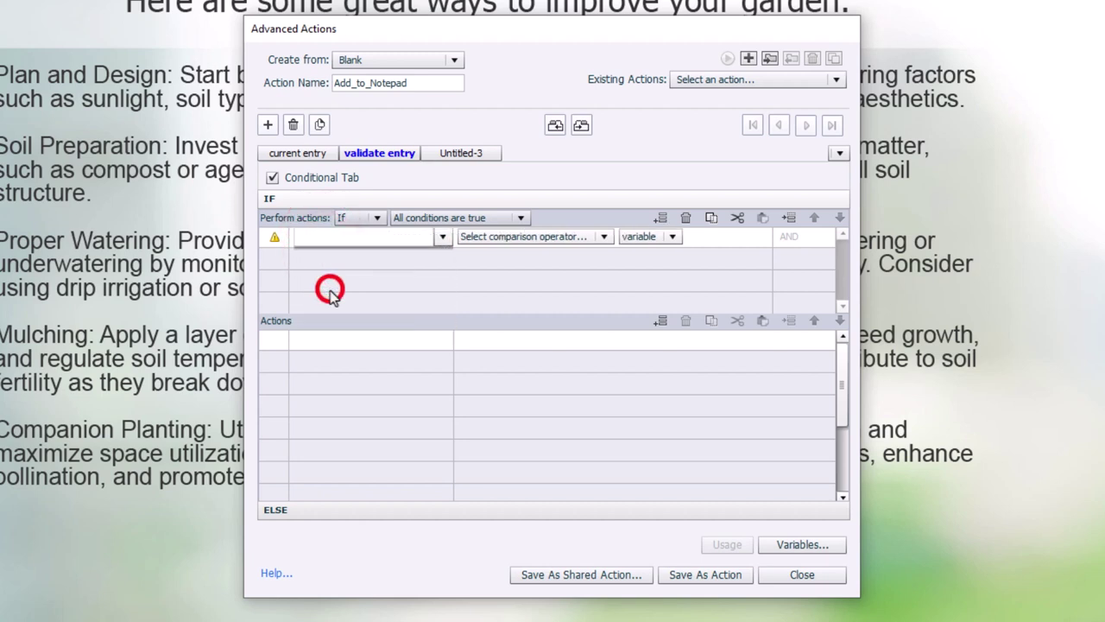
left_click(400, 236)
left_click(403, 251)
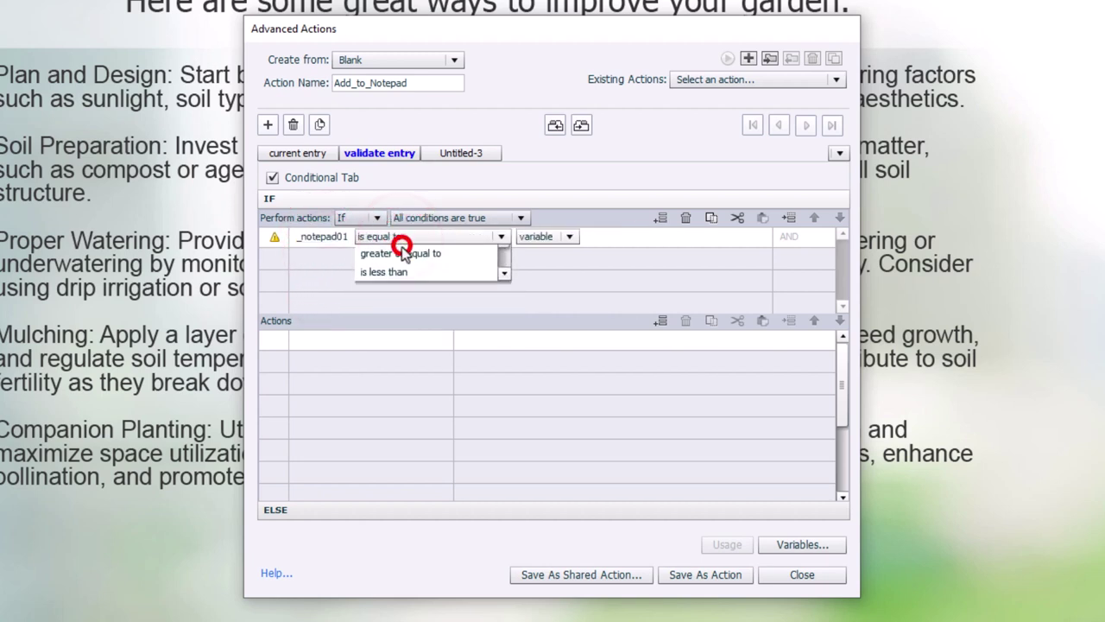
left_click(444, 236)
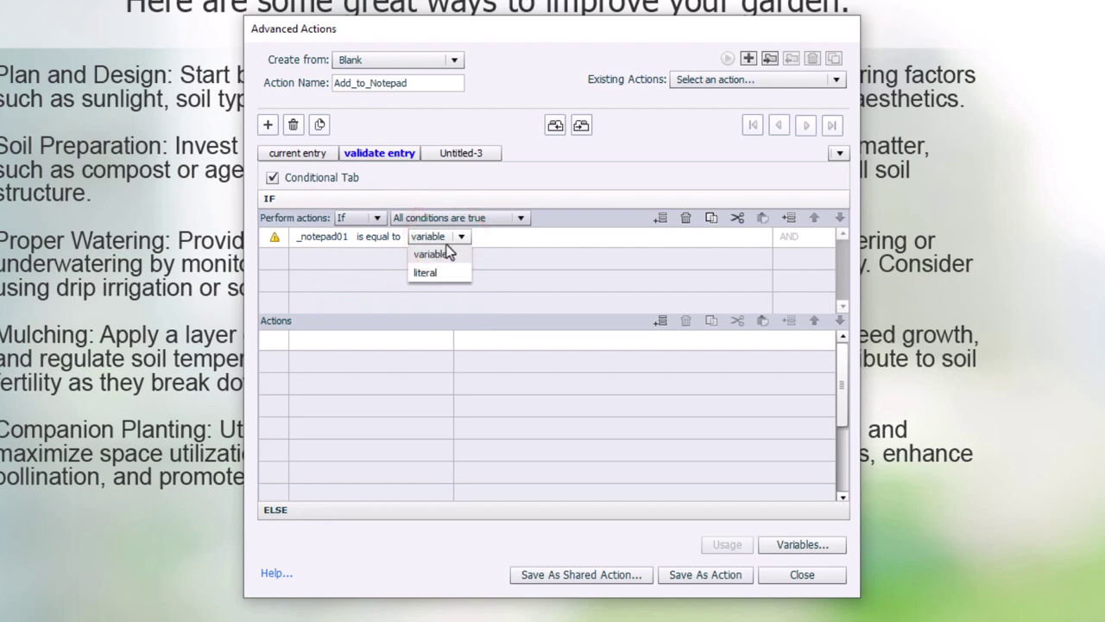
left_click(447, 253)
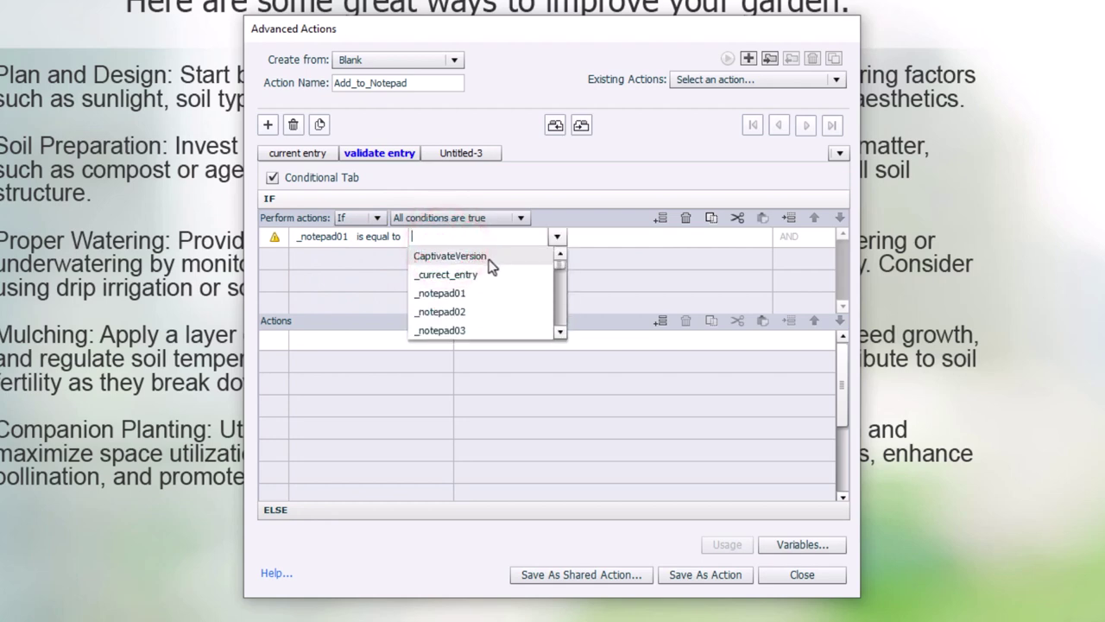
left_click(464, 274)
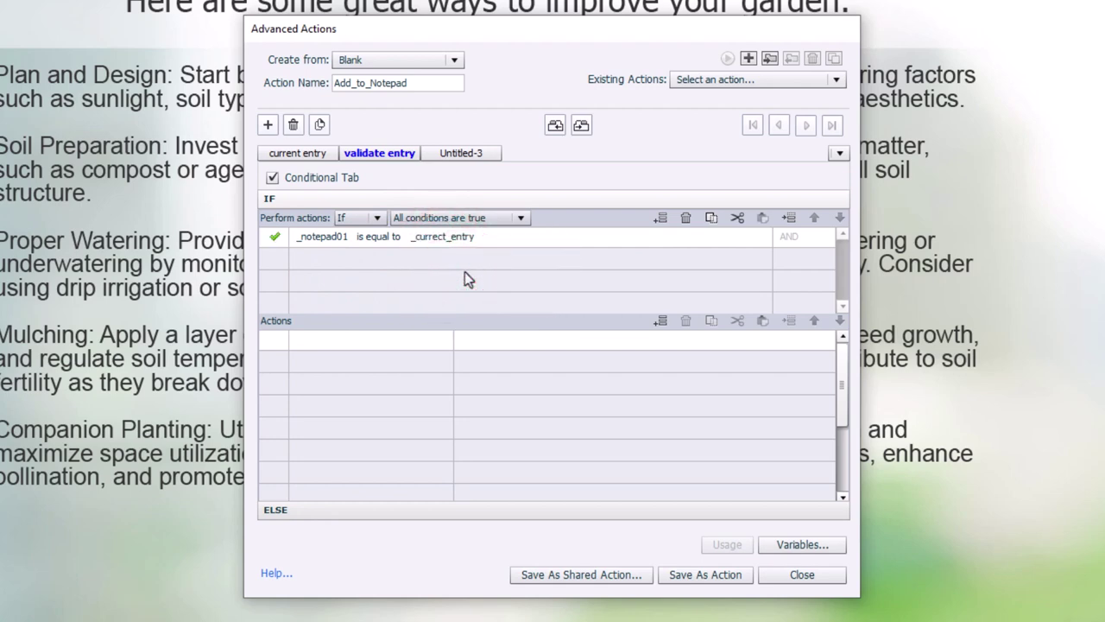
Step: Copy the _notepad01 condition and paste it nine times into additional rows of the IF condition list
left_click(713, 218)
left_click(538, 260)
left_click(765, 219)
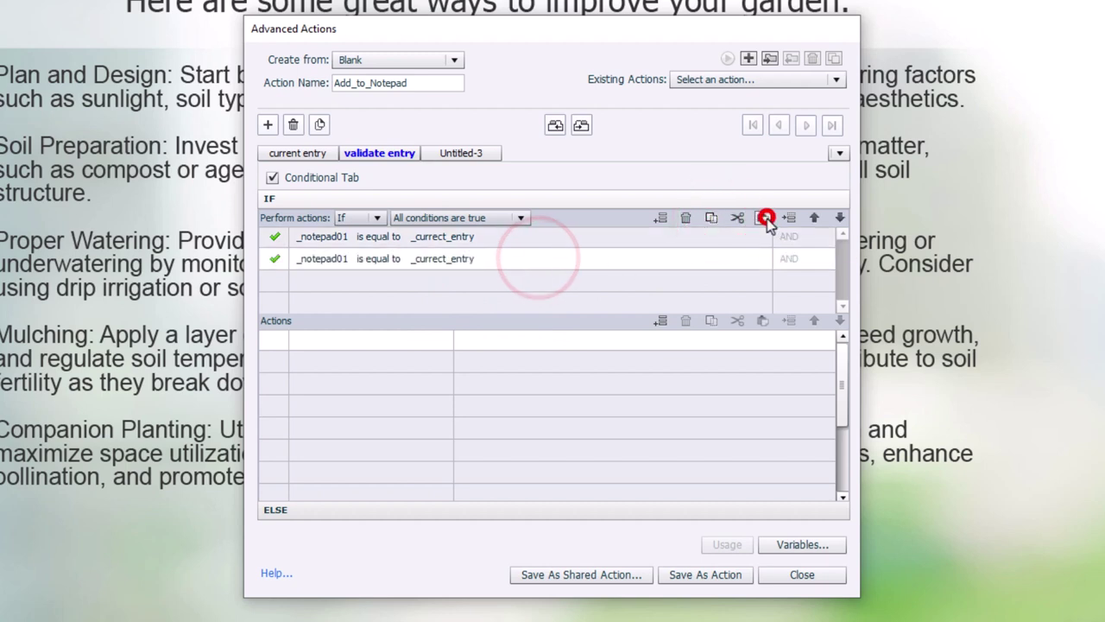
left_click(448, 276)
left_click(760, 219)
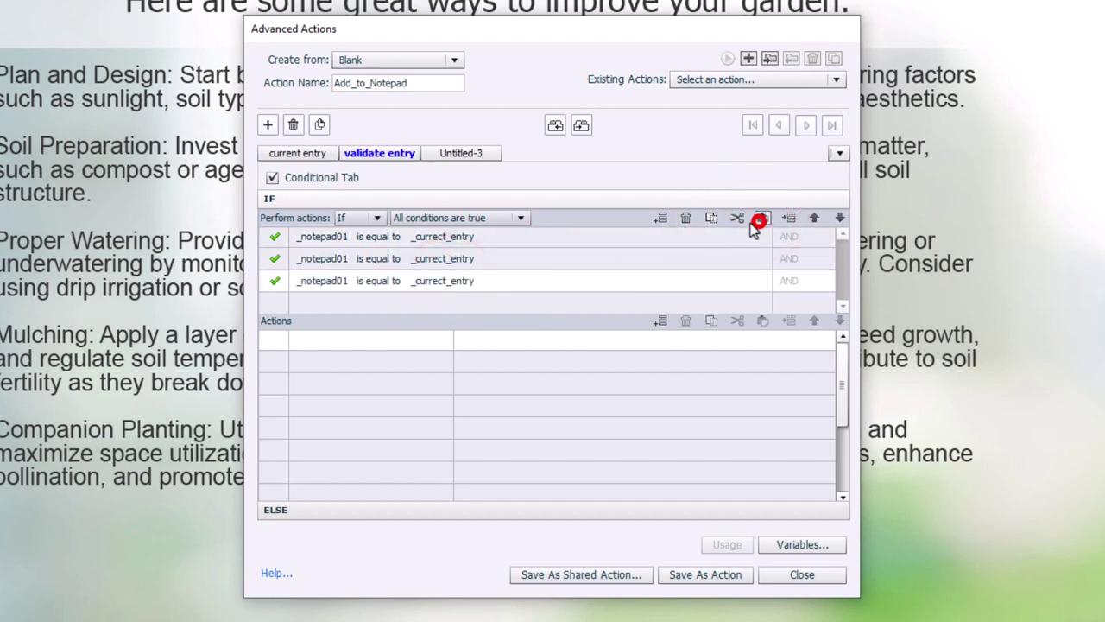
left_click(424, 301)
left_click(763, 219)
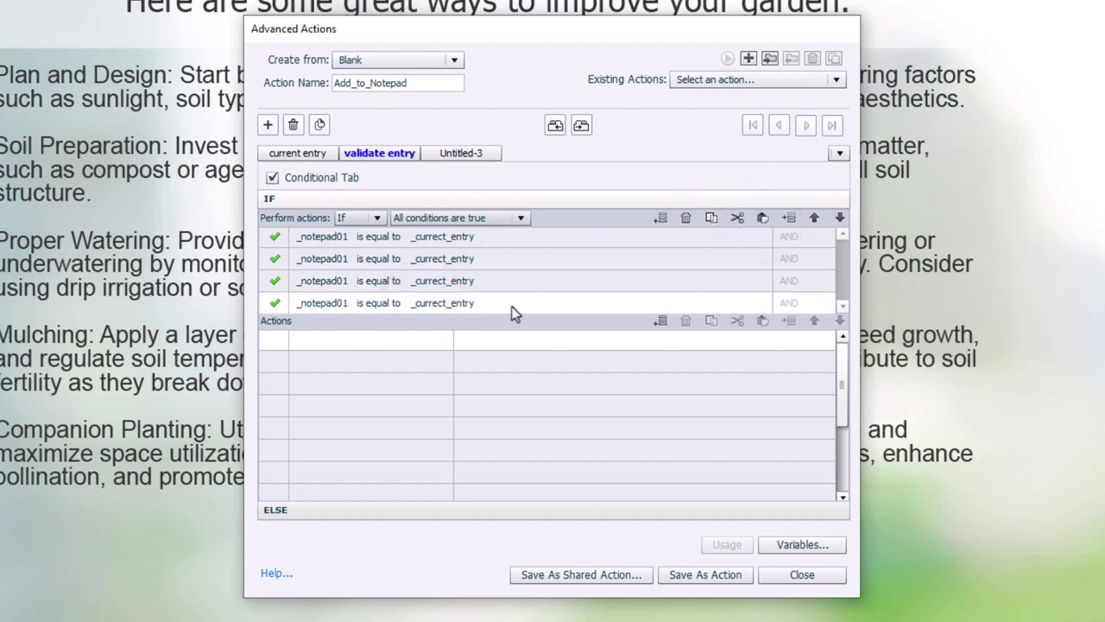
left_click(659, 219)
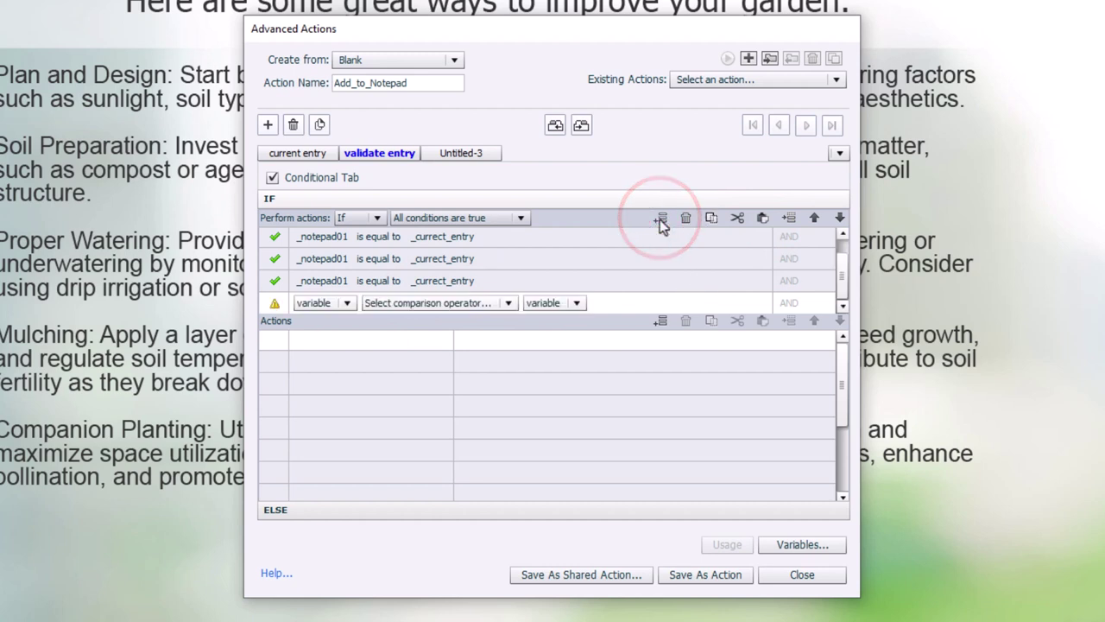
left_click(764, 219)
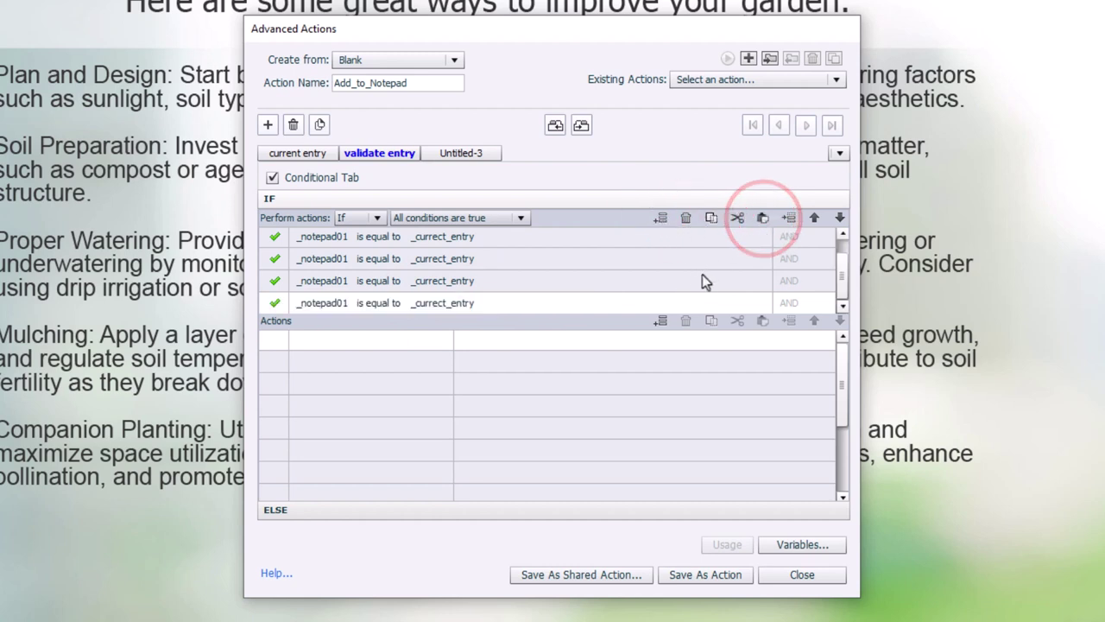
left_click(660, 220)
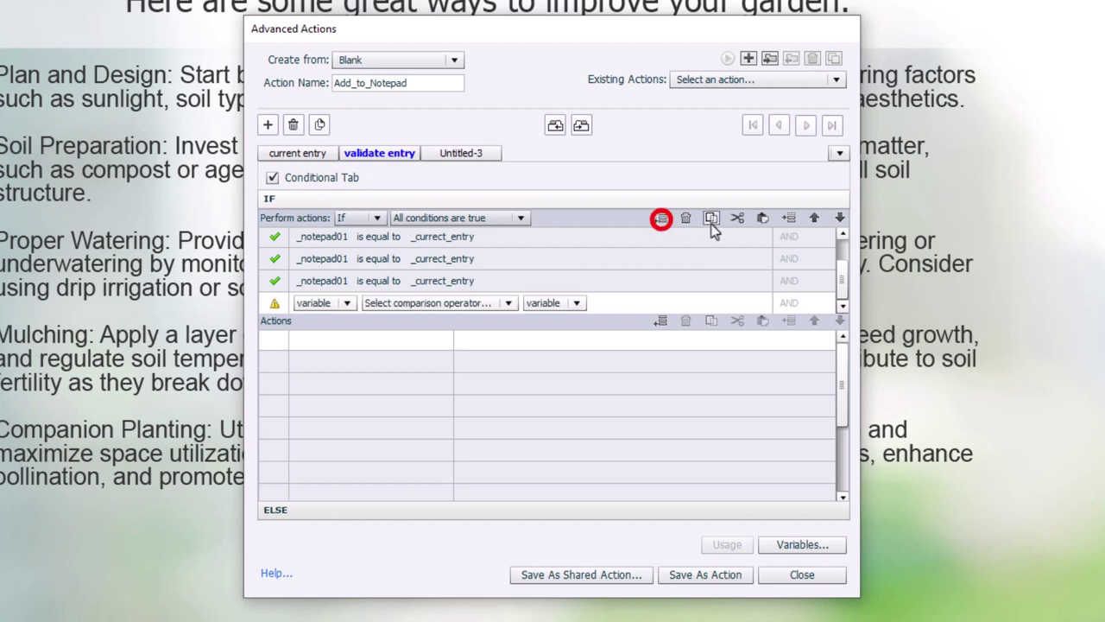
left_click(764, 219)
left_click(660, 219)
left_click(764, 218)
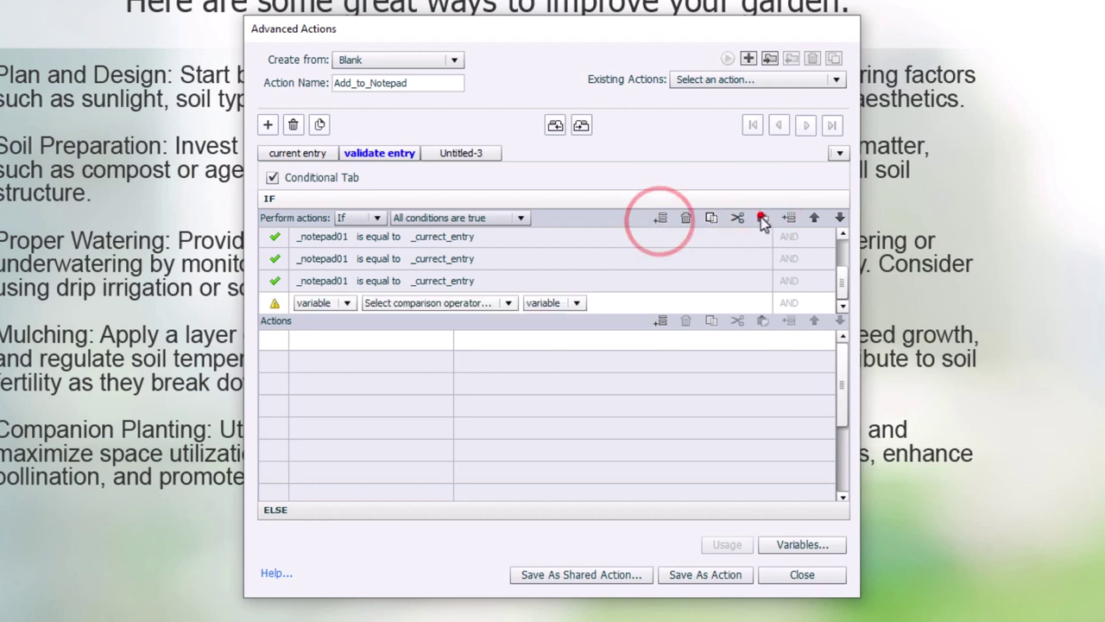
left_click(660, 219)
left_click(763, 218)
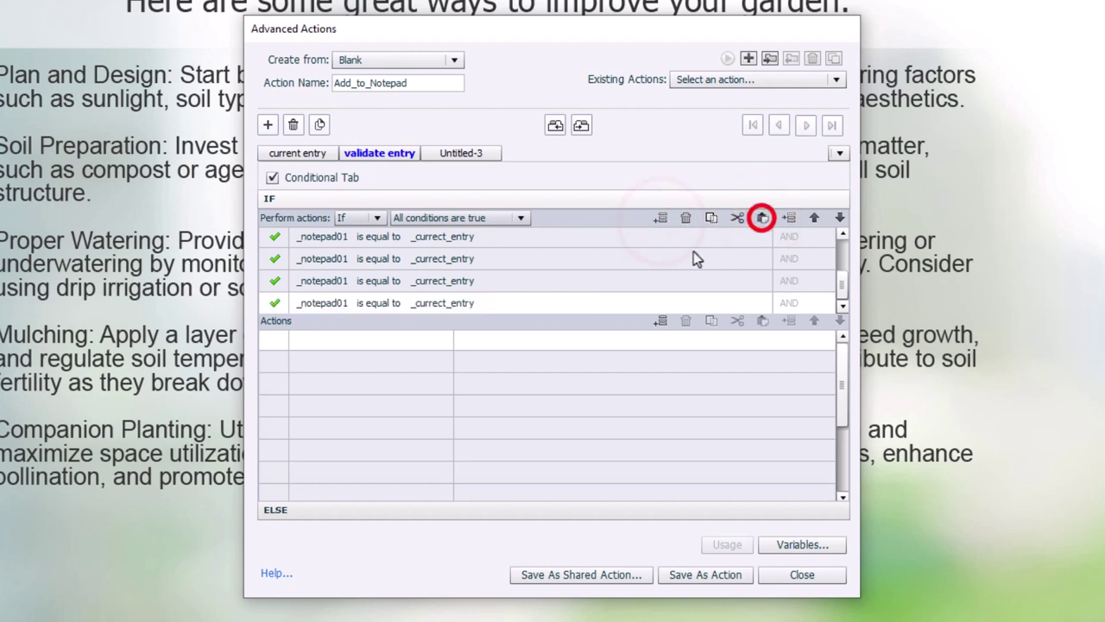
left_click(660, 219)
left_click(763, 219)
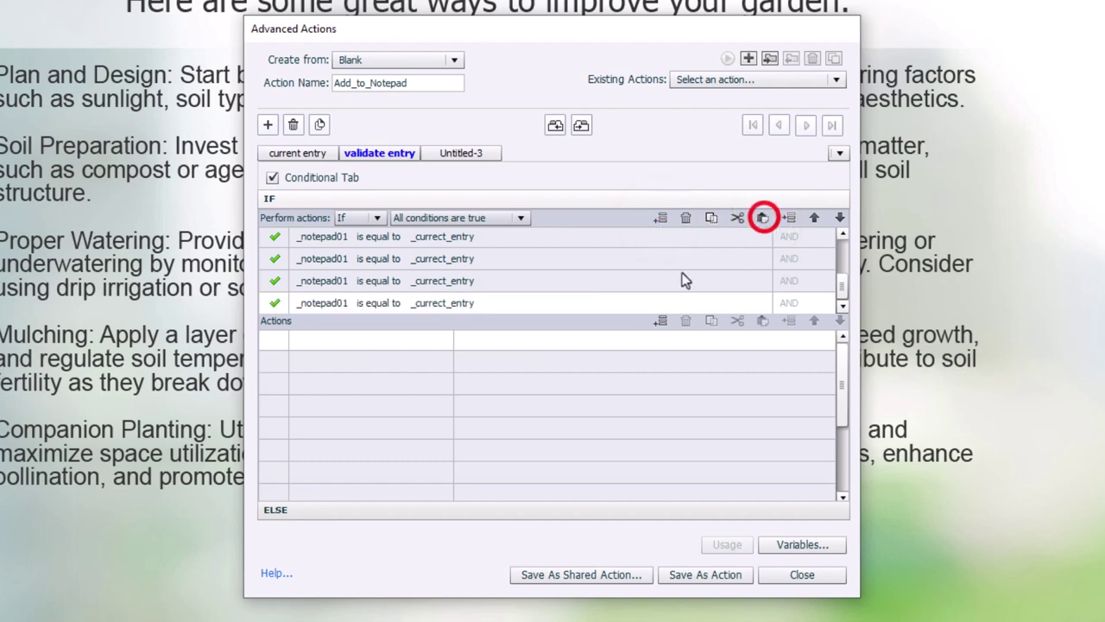
left_click(660, 220)
left_click(764, 218)
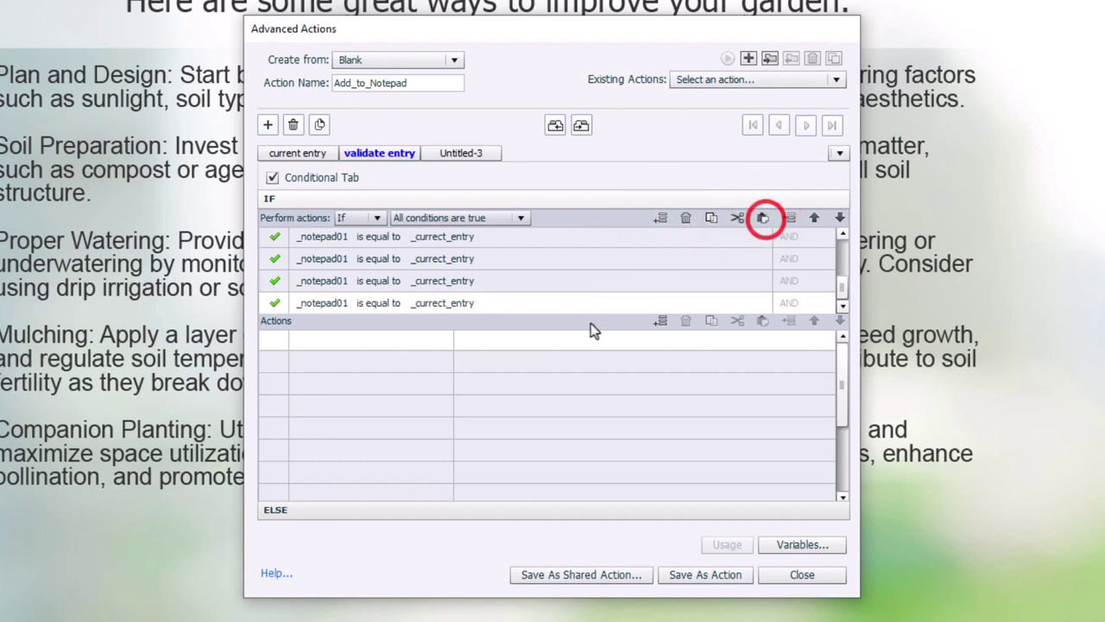
Step: Set the validate entry decision to perform its actions if any of the conditions is true
scroll(388, 291, "up", 5)
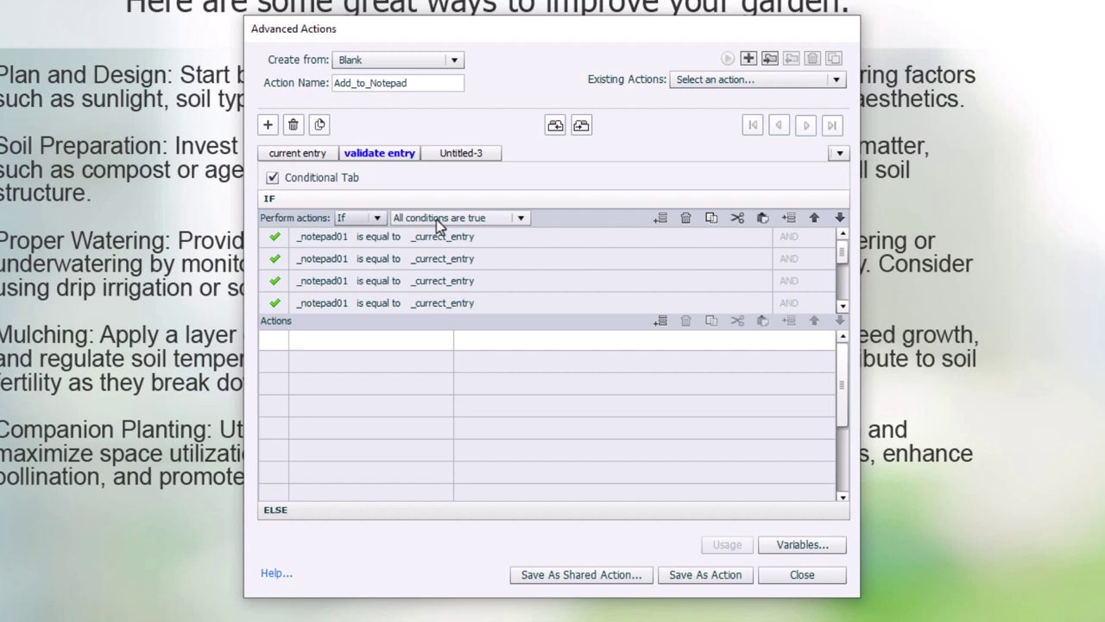
left_click(478, 219)
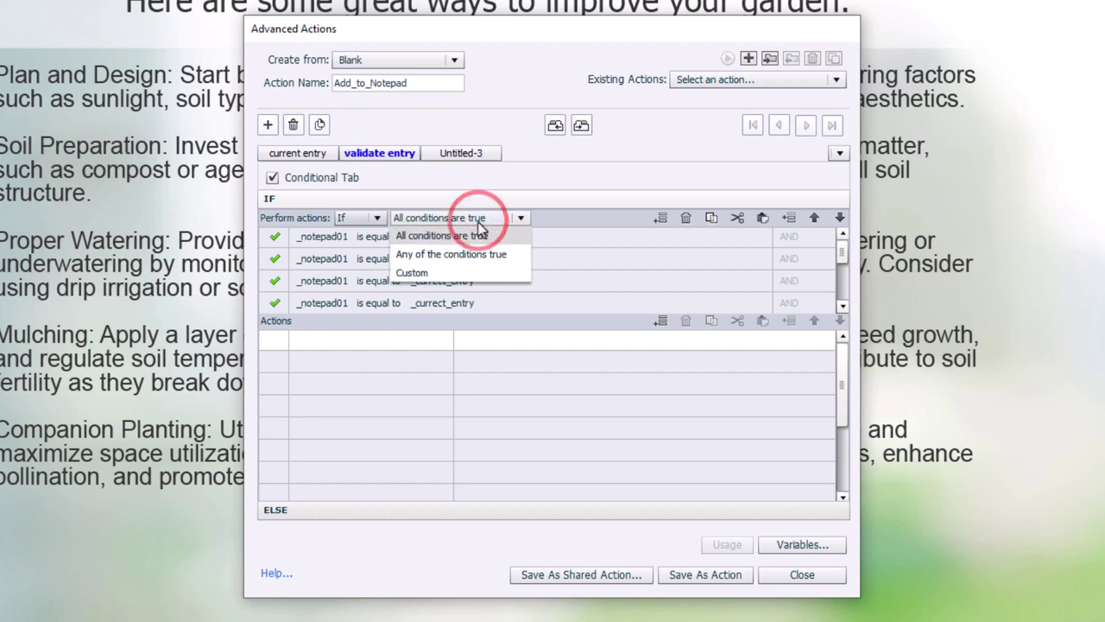
left_click(481, 254)
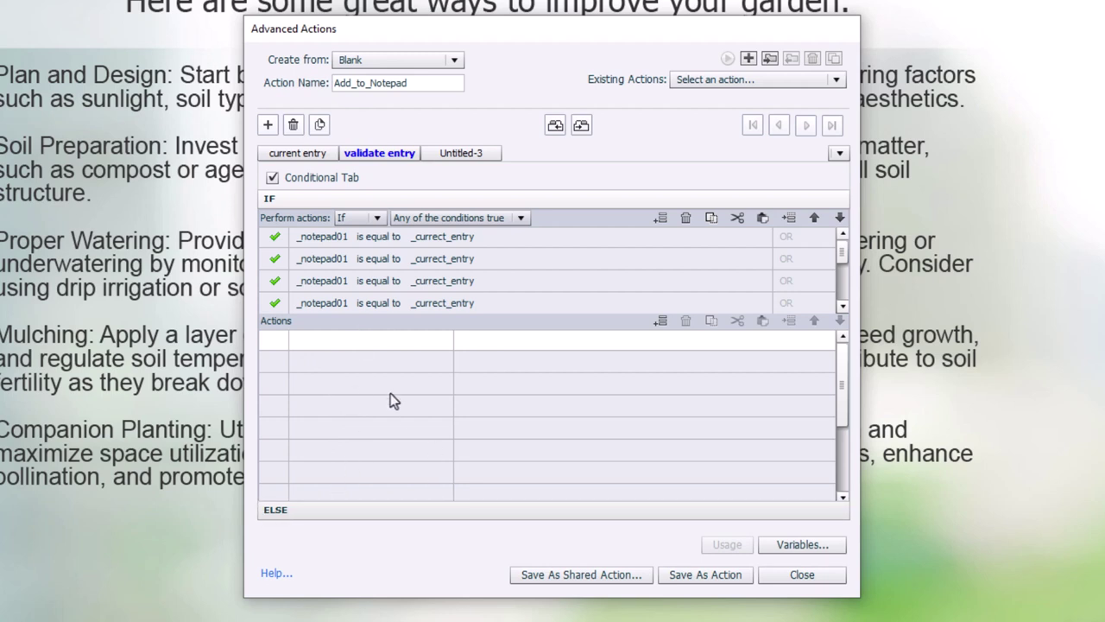
Step: Change the compared variable in the second and third IF conditions to _notepad02 and _notepad03
left_click(317, 259)
left_click(317, 259)
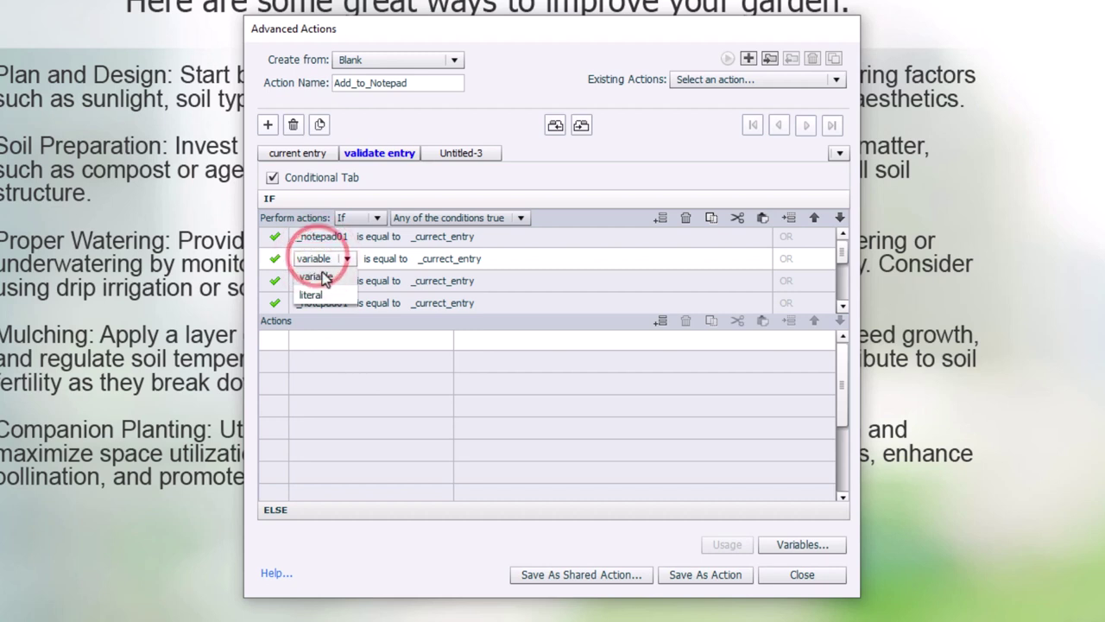
left_click(315, 276)
left_click(337, 342)
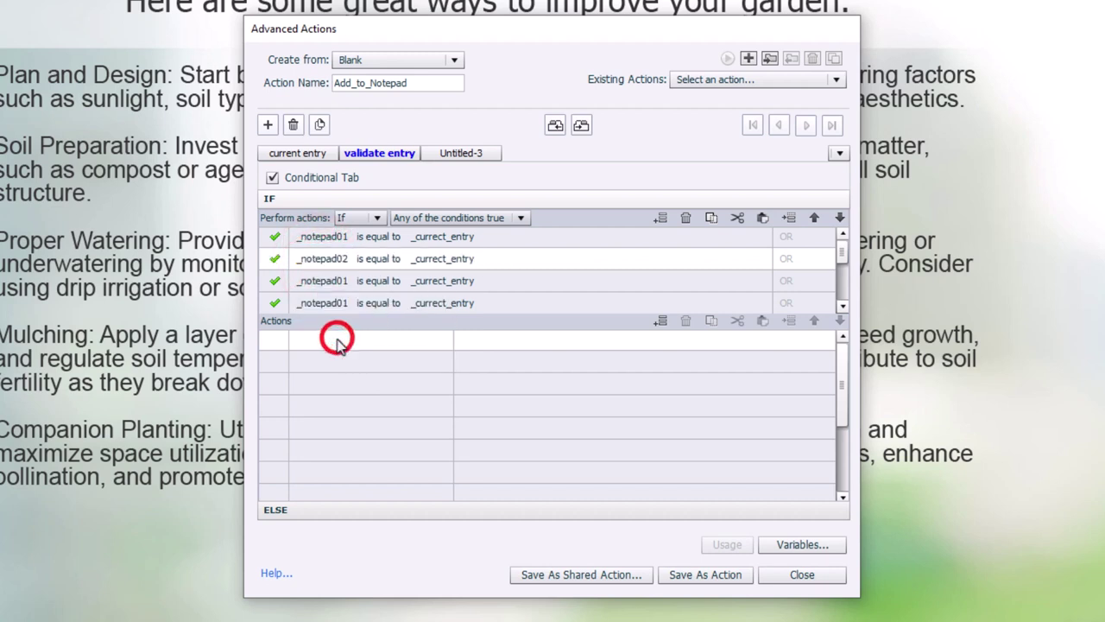
left_click(316, 282)
left_click(318, 287)
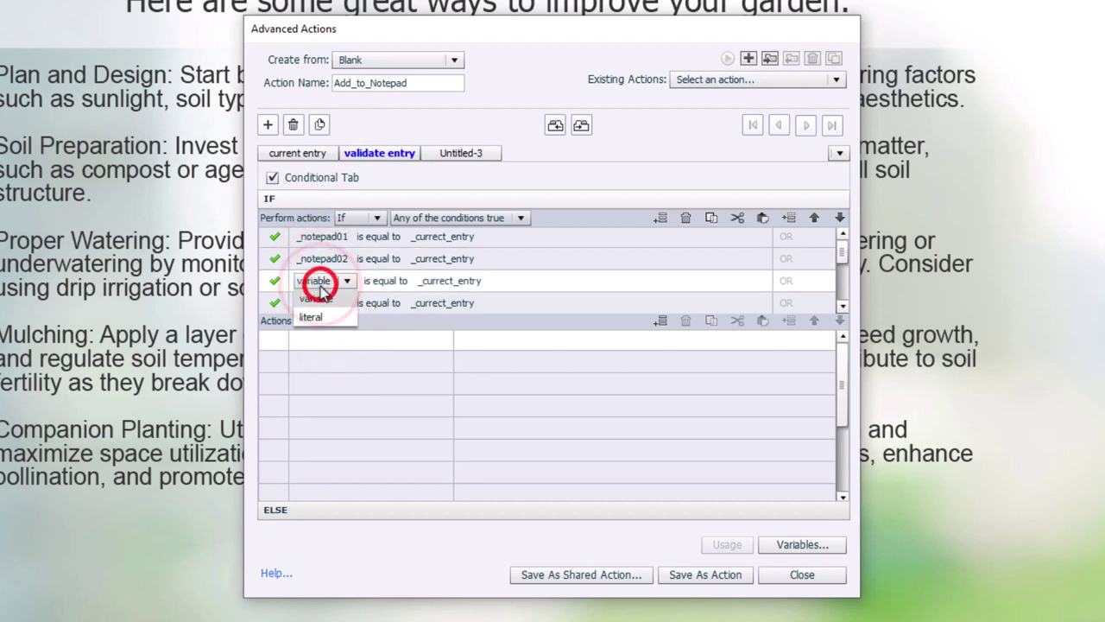
left_click(318, 297)
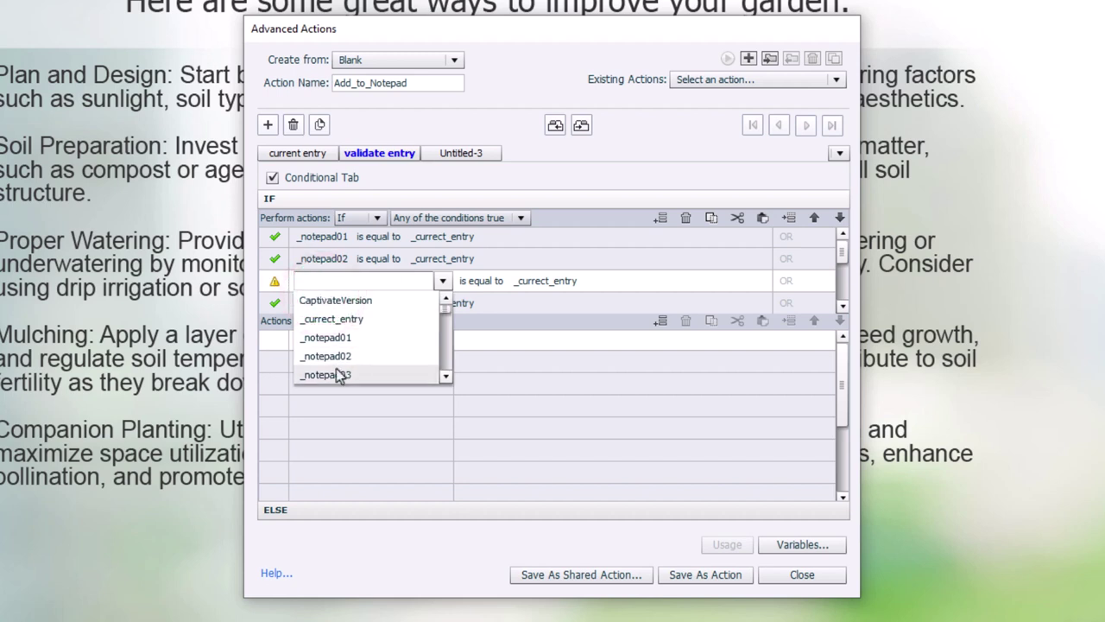
left_click(336, 375)
Step: Change the compared variables in the remaining IF conditions, fourth to tenth, to _notepad04 through _notepad10 in sequence
left_click(320, 302)
left_click(321, 304)
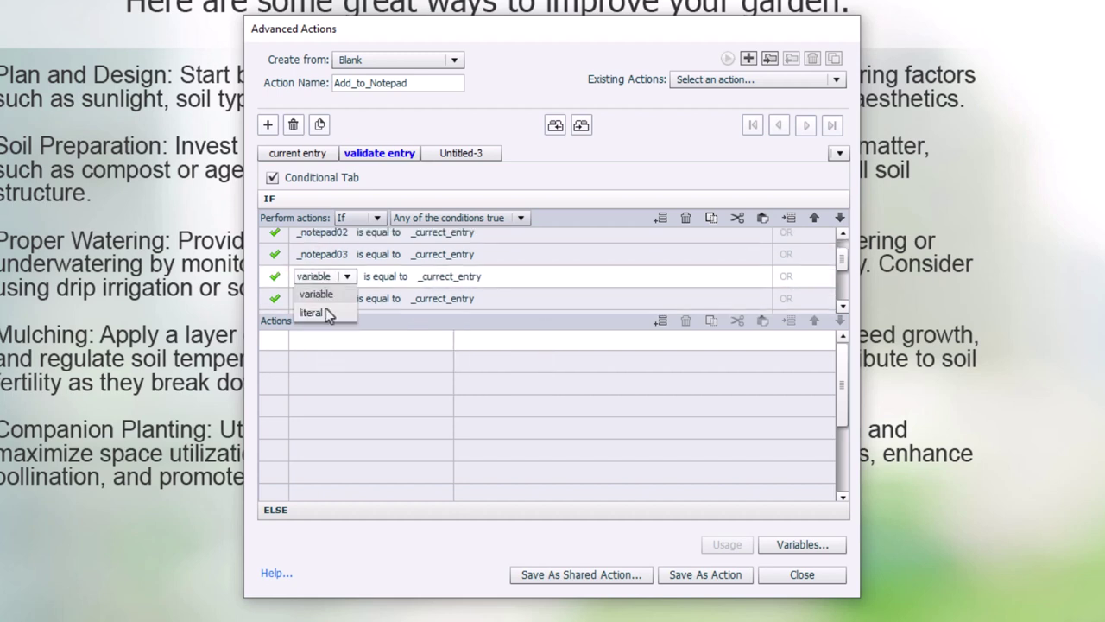
left_click(316, 294)
left_click(332, 299)
left_click(319, 304)
left_click(328, 314)
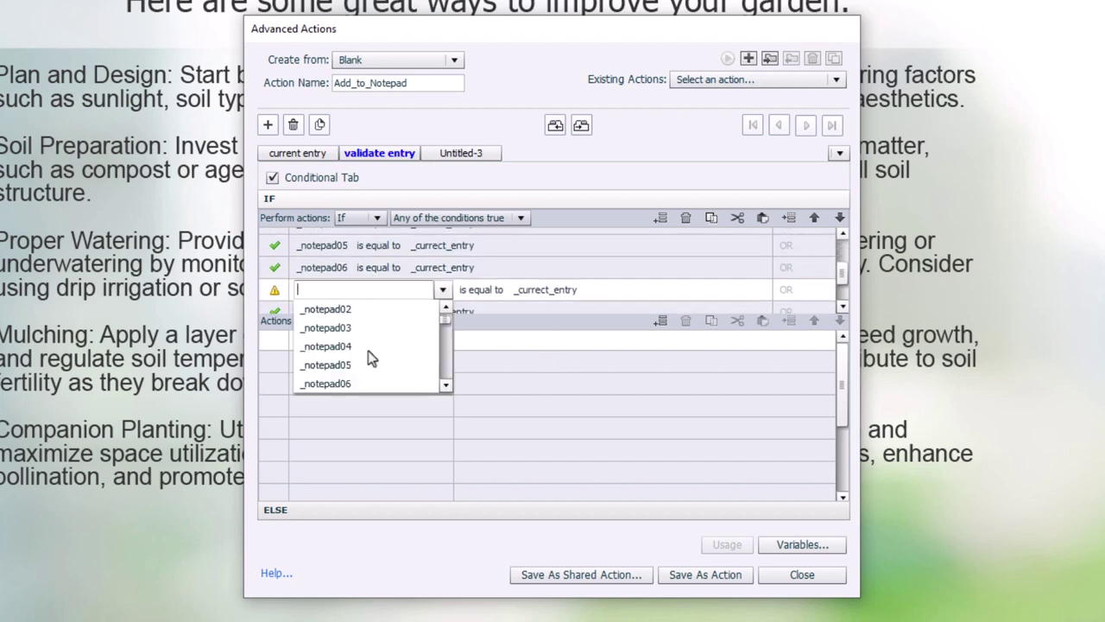
scroll(368, 351, "down", 3)
left_click(358, 286)
left_click(338, 305)
left_click(319, 321)
left_click(339, 305)
left_click(359, 361)
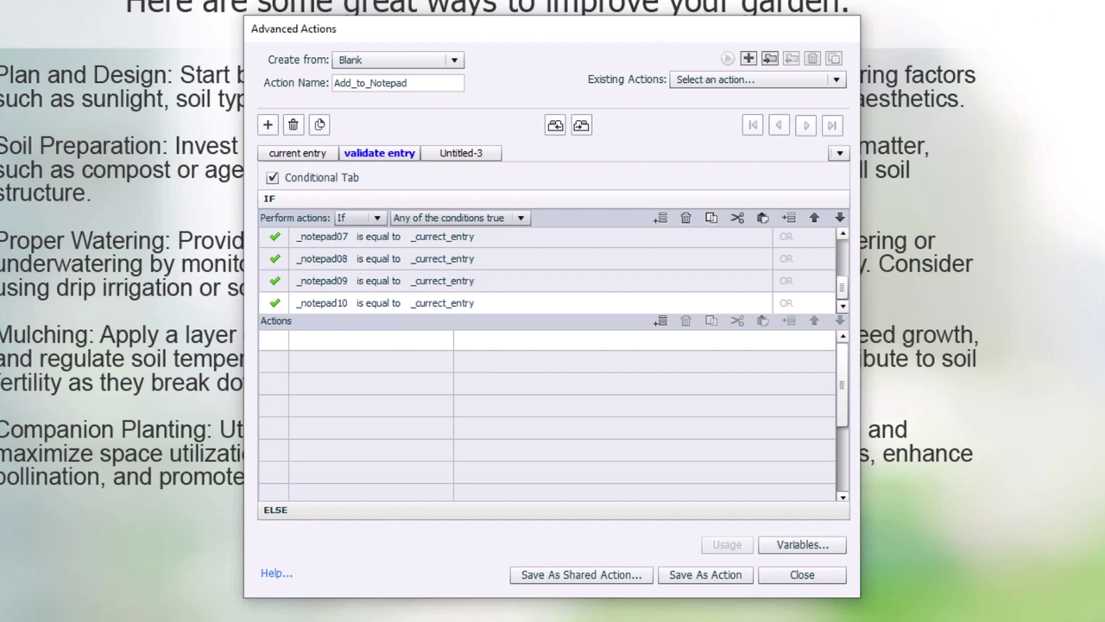
Step: Add an IF action that changes the state of Notepad_icon_28 to duplicate_entry
left_click(316, 346)
scroll(319, 345, "down", 5)
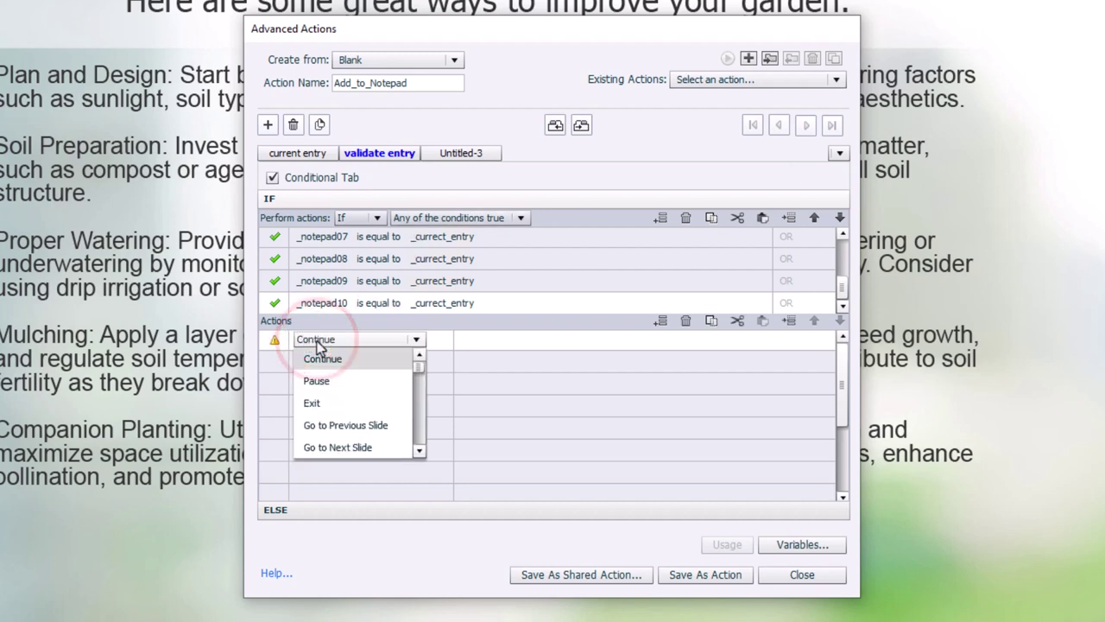
left_click(319, 358)
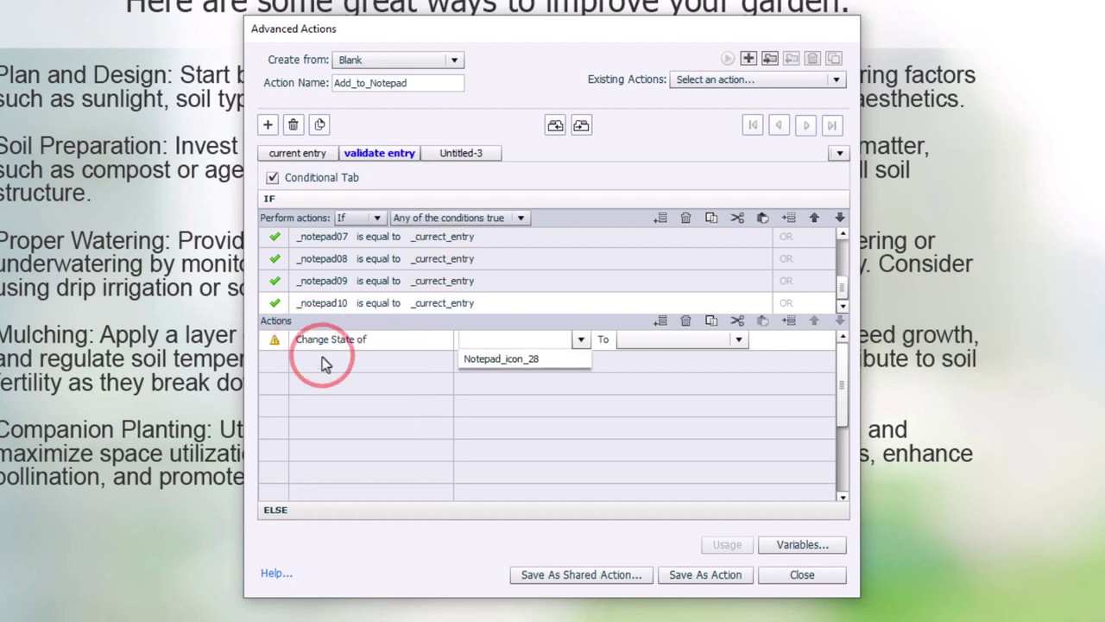
left_click(519, 359)
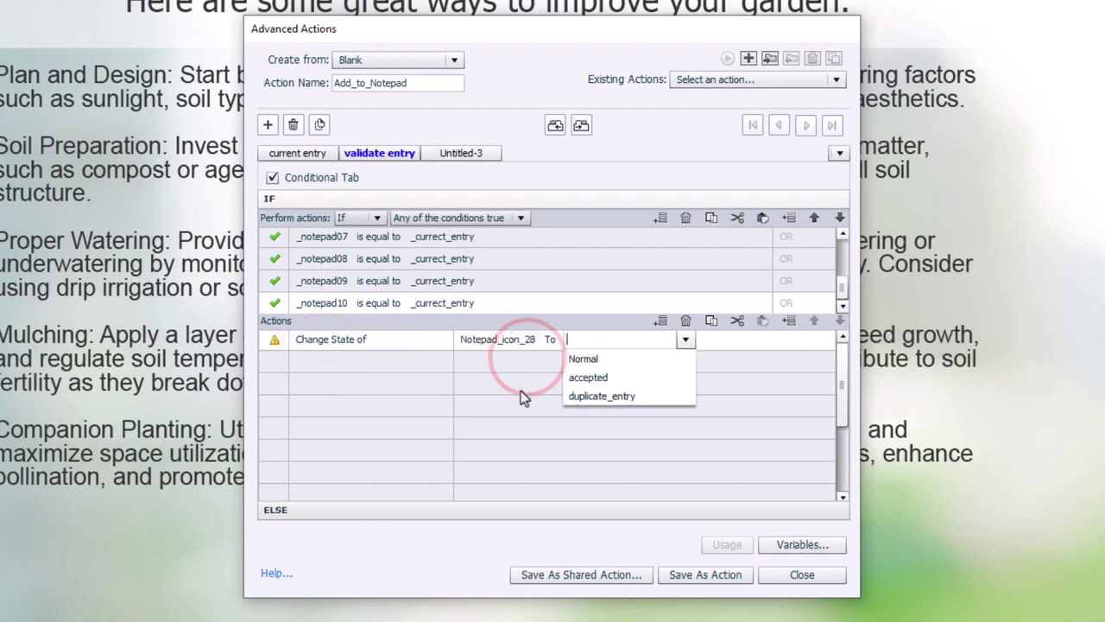
left_click(608, 396)
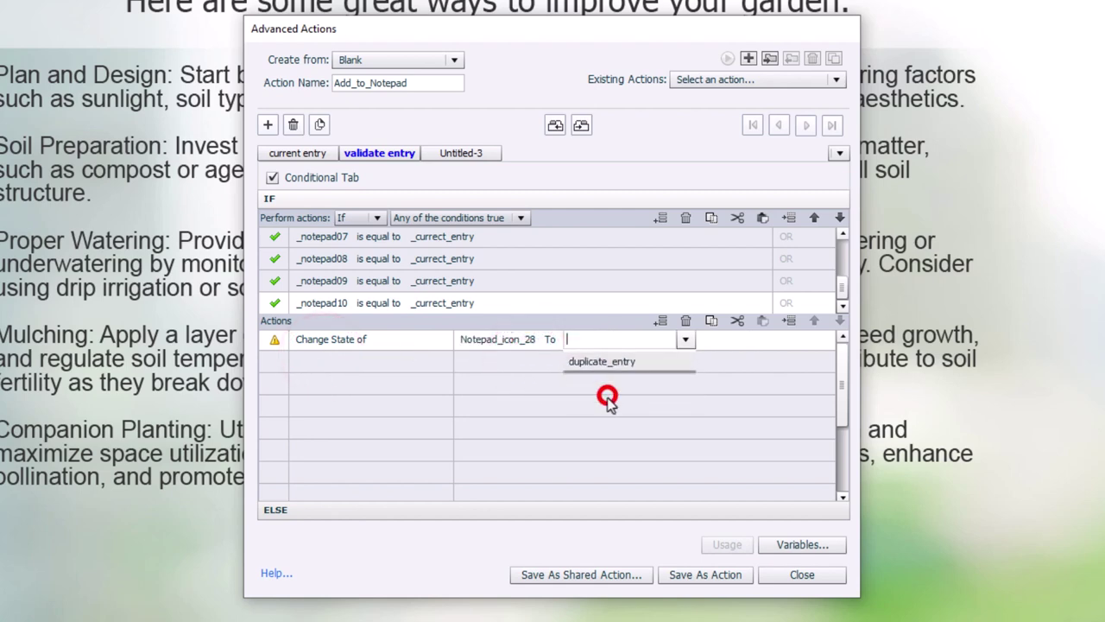
Step: Add a second IF action that delays the next actions by a literal .5 seconds
left_click(317, 361)
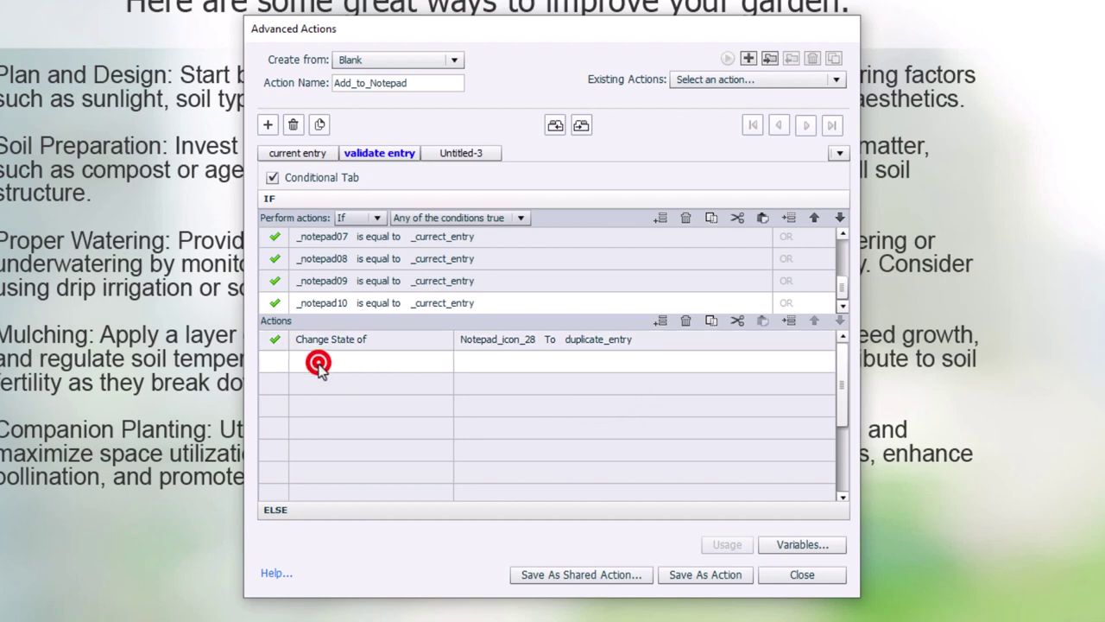
scroll(320, 367, "down", 10)
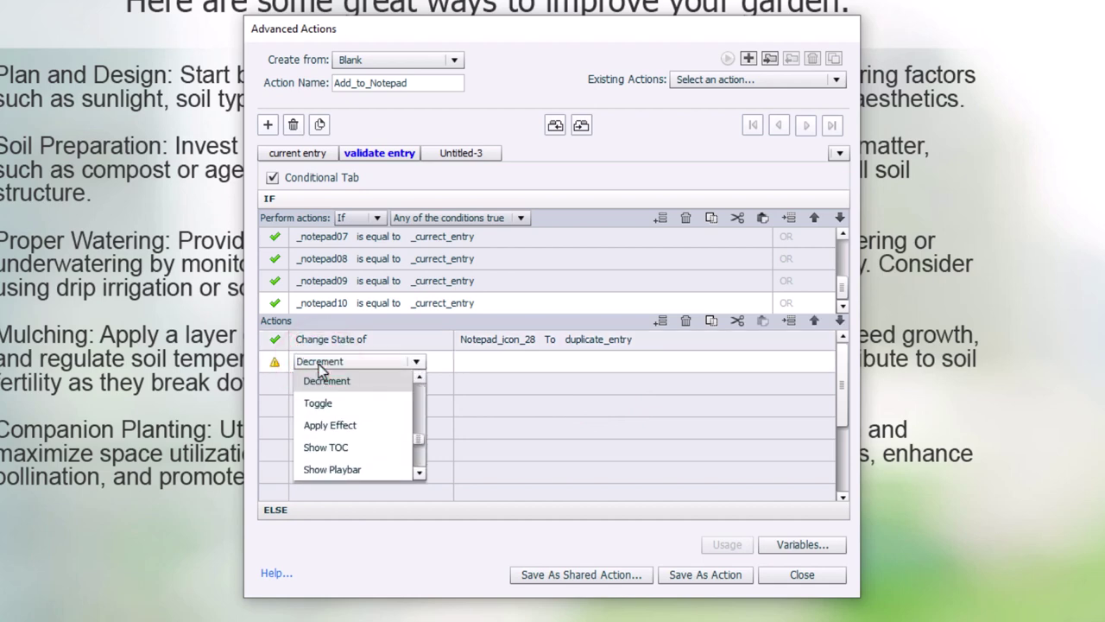
left_click(318, 403)
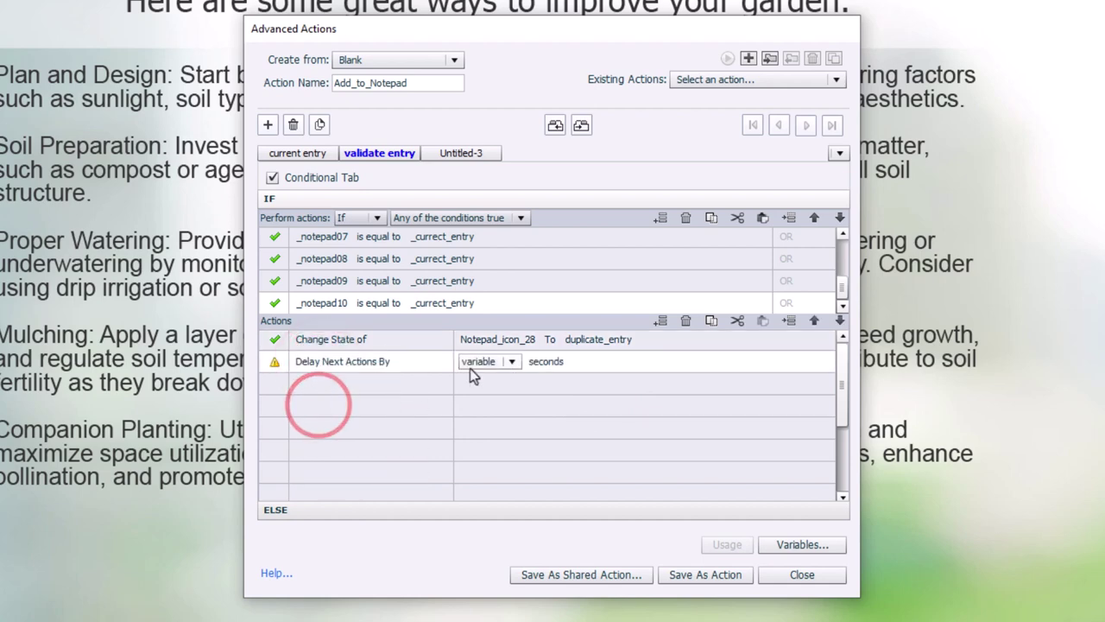
left_click(505, 362)
left_click(483, 397)
type(".5")
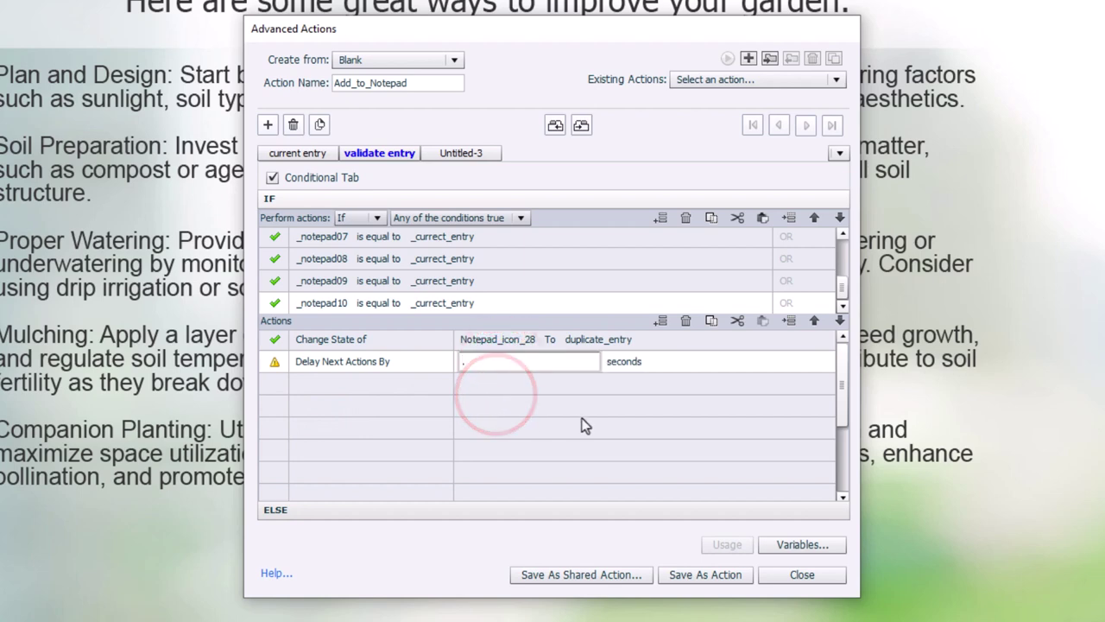
key("Return")
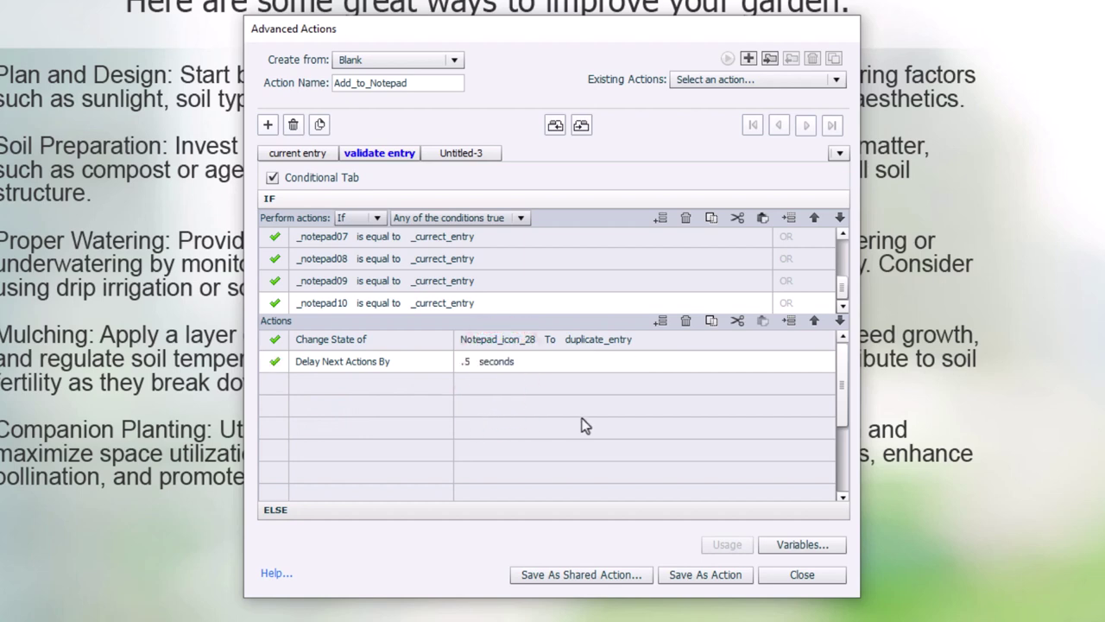
Step: Add a third IF action that changes the state of Notepad_icon_28 back to Normal
left_click(312, 385)
left_click(312, 387)
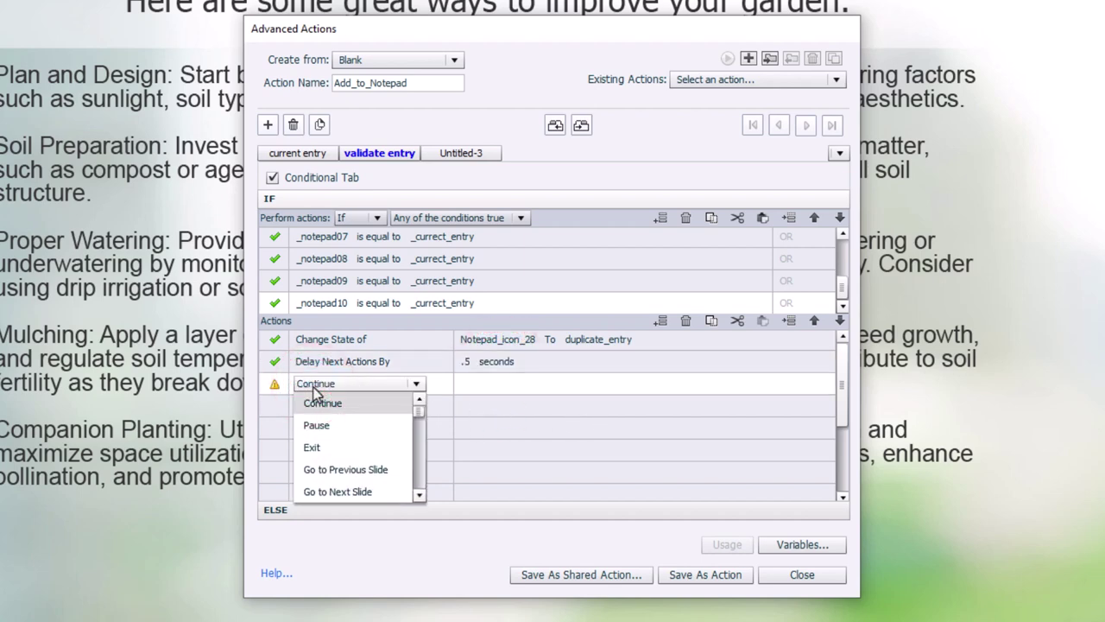
scroll(315, 397, "down", 3)
left_click(316, 402)
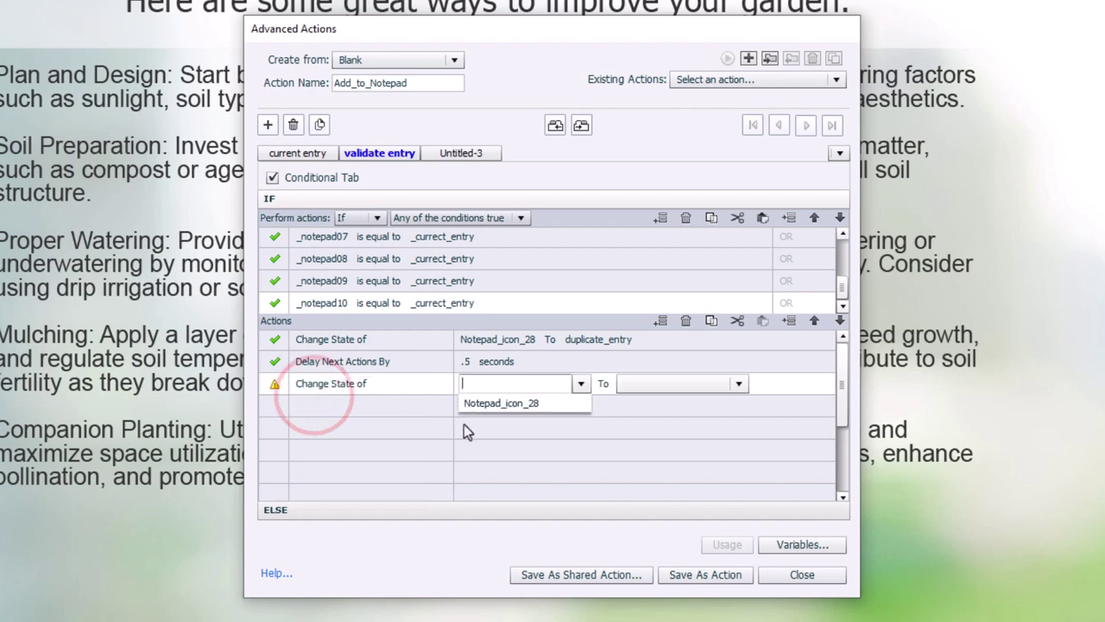
left_click(505, 403)
left_click(598, 405)
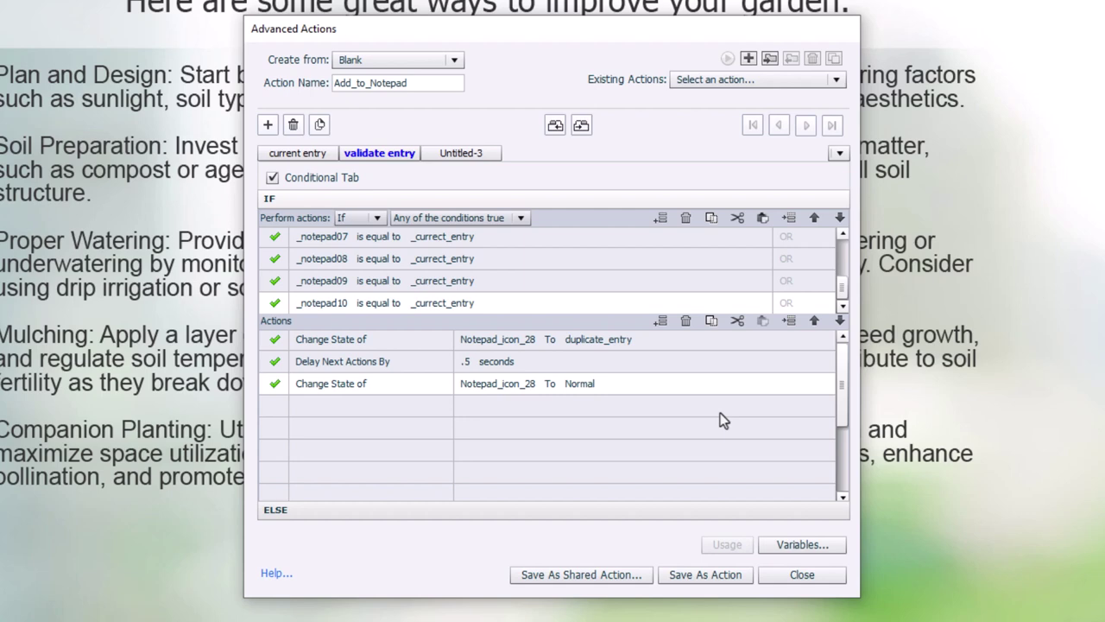
left_click(216, 395)
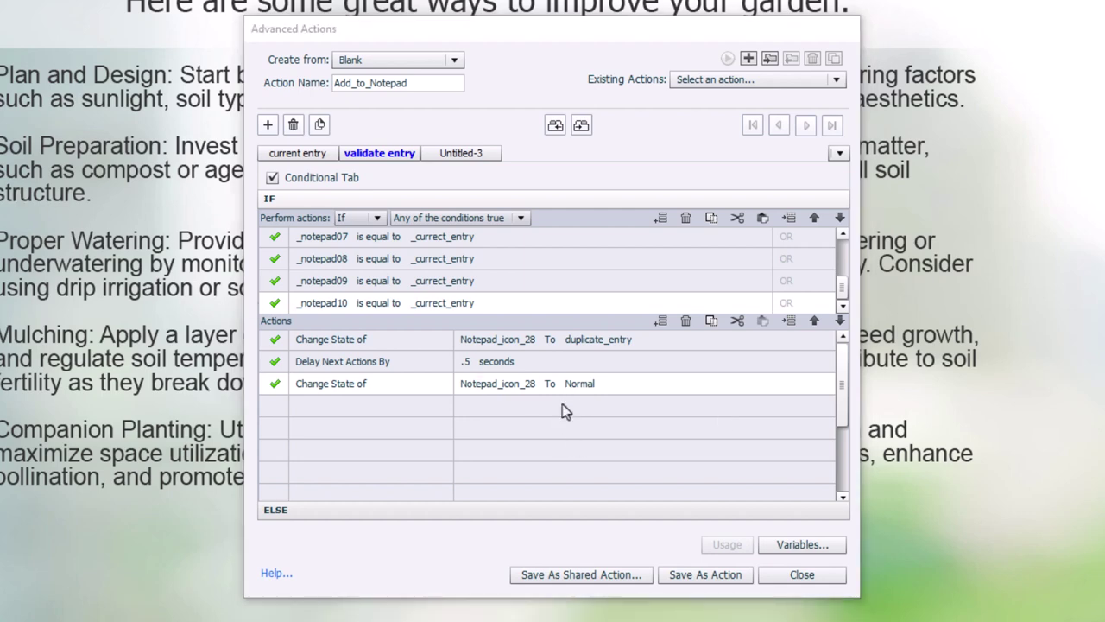
left_click(328, 509)
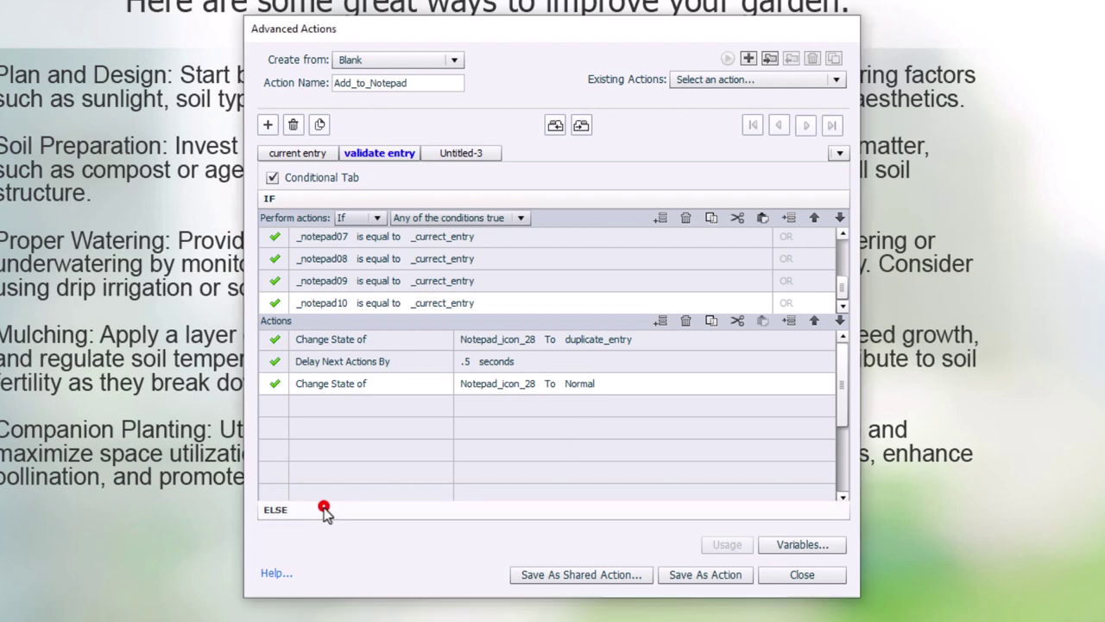
left_click(329, 200)
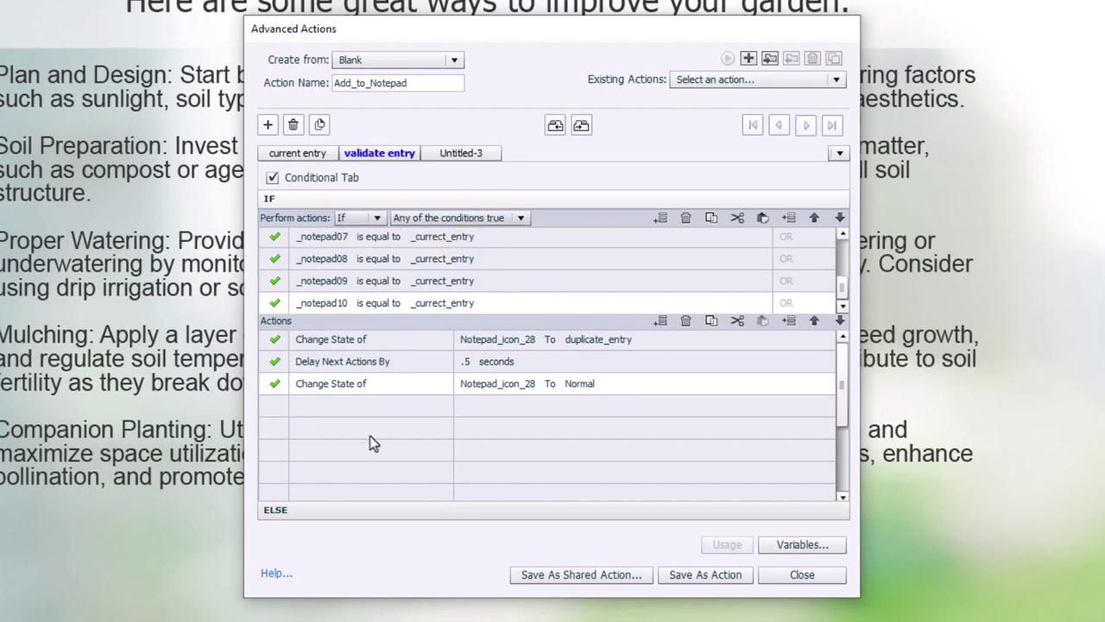
Step: Add an action to the ELSE section that changes the state of Notepad_icon_28 to accepted
left_click(328, 511)
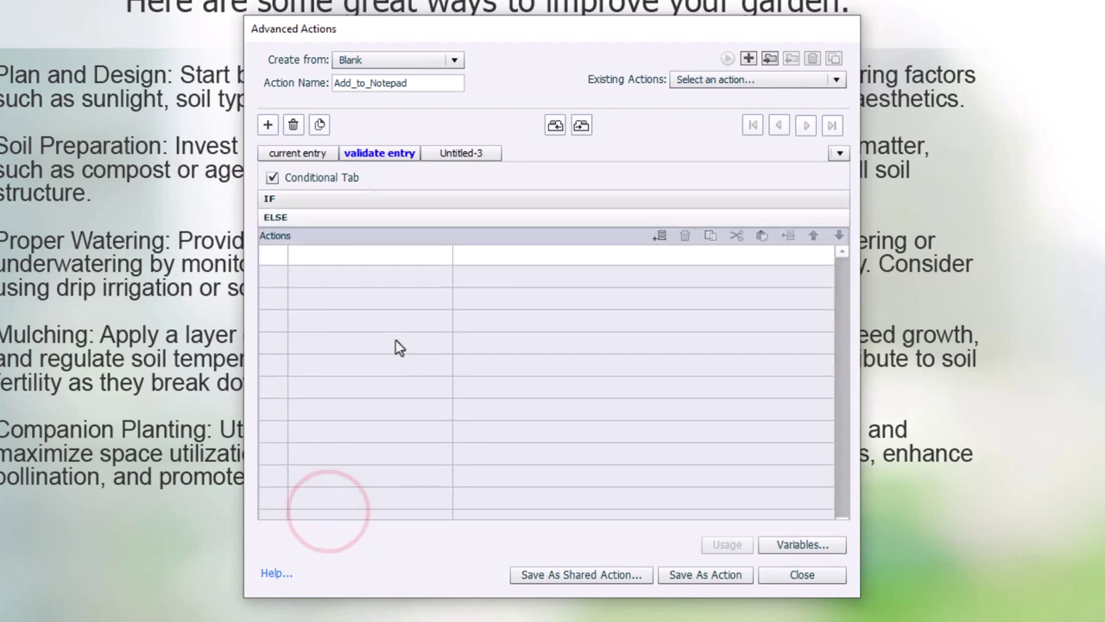
left_click(310, 251)
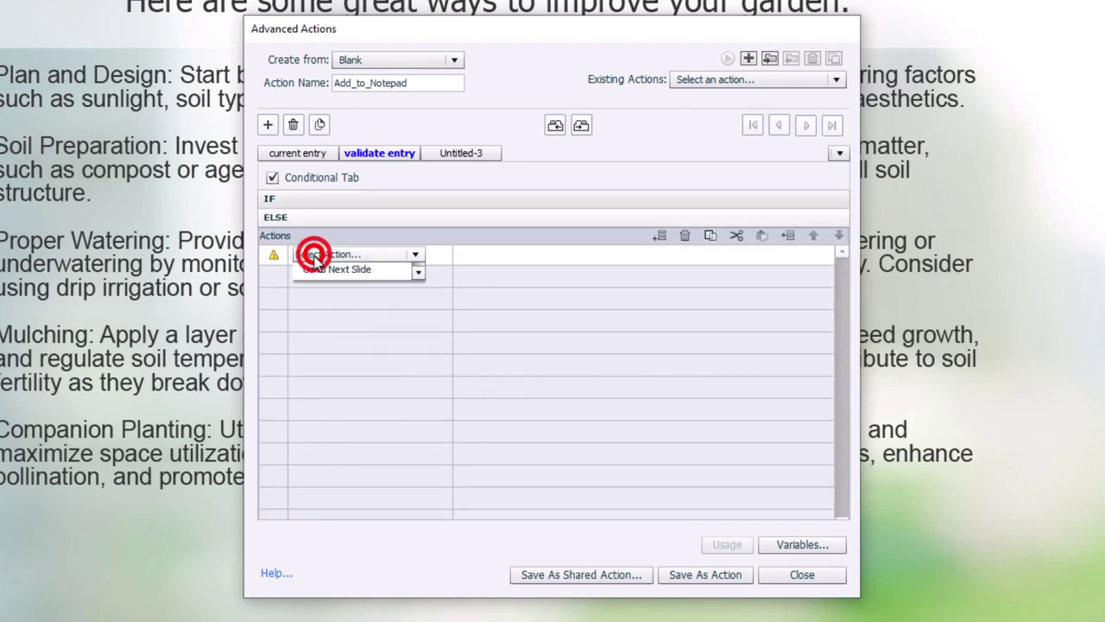
scroll(315, 262, "down", 5)
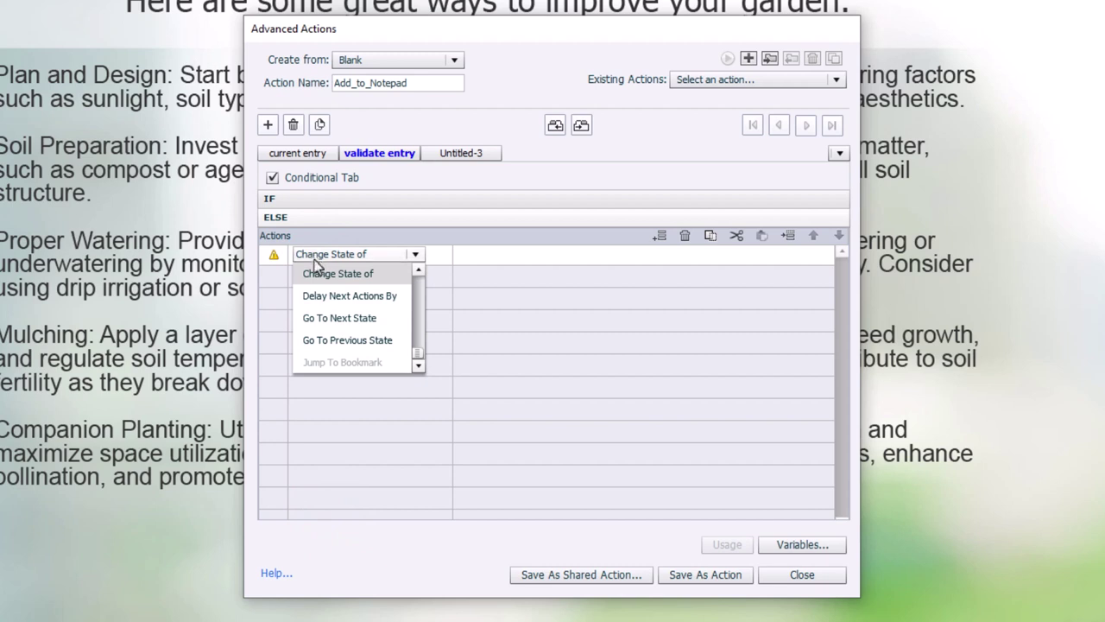
left_click(313, 273)
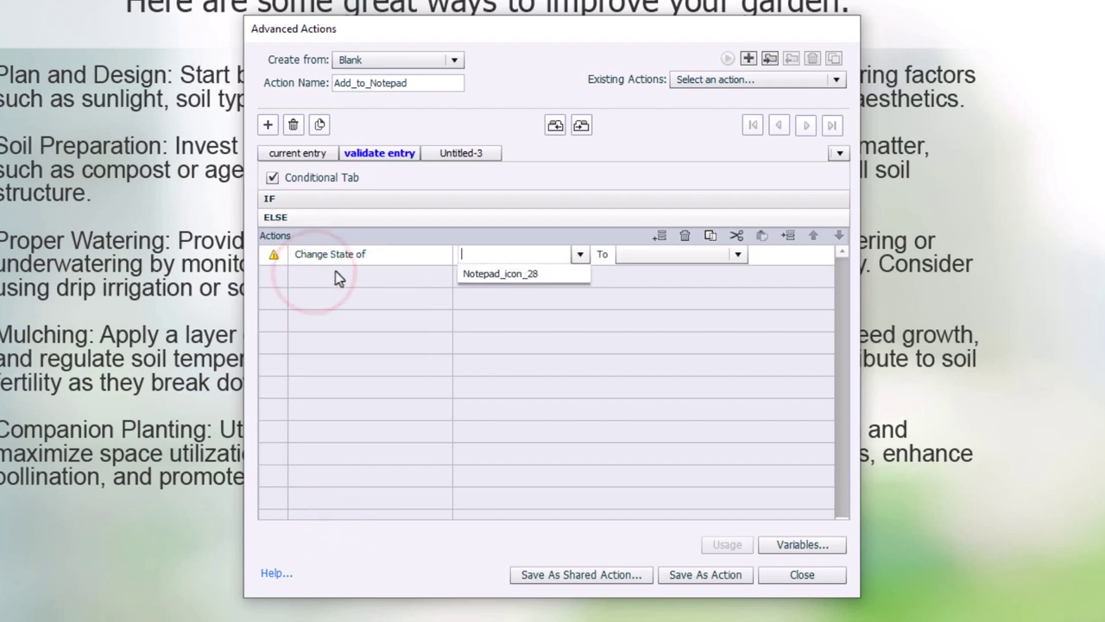
left_click(464, 274)
left_click(597, 290)
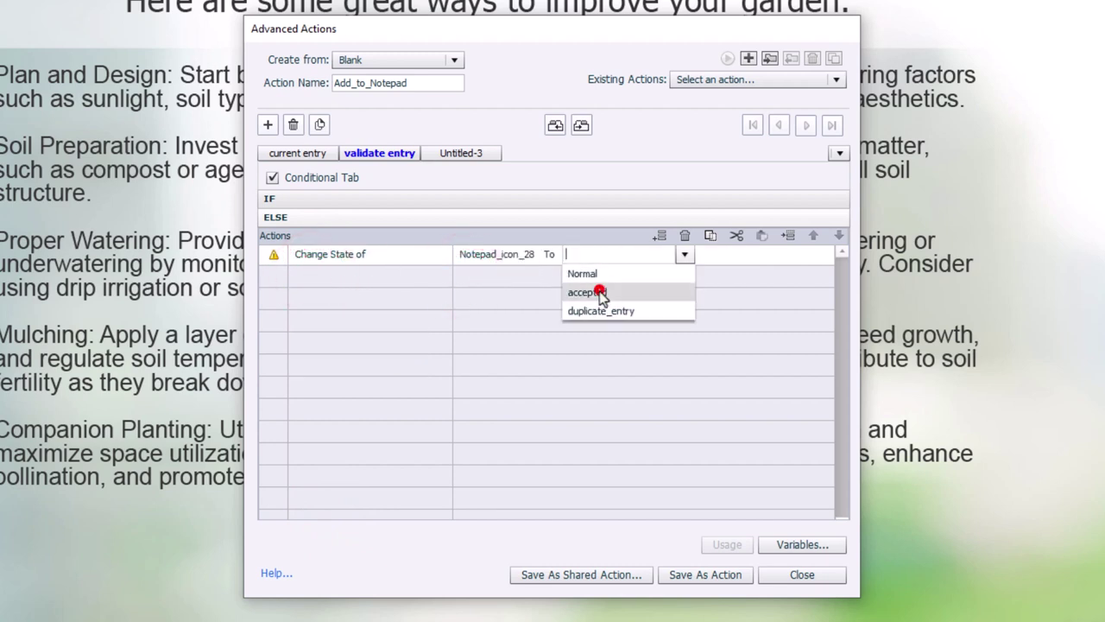
Step: Add a second ELSE action that delays the next actions by a literal .5 seconds
left_click(312, 277)
scroll(312, 276, "down", 10)
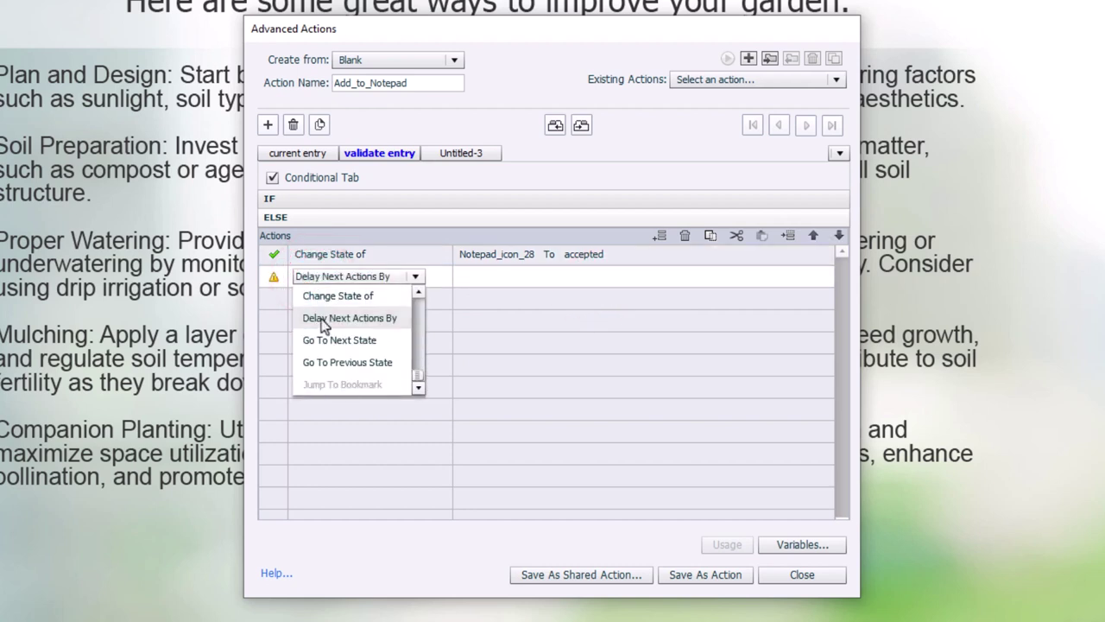
left_click(319, 319)
left_click(513, 276)
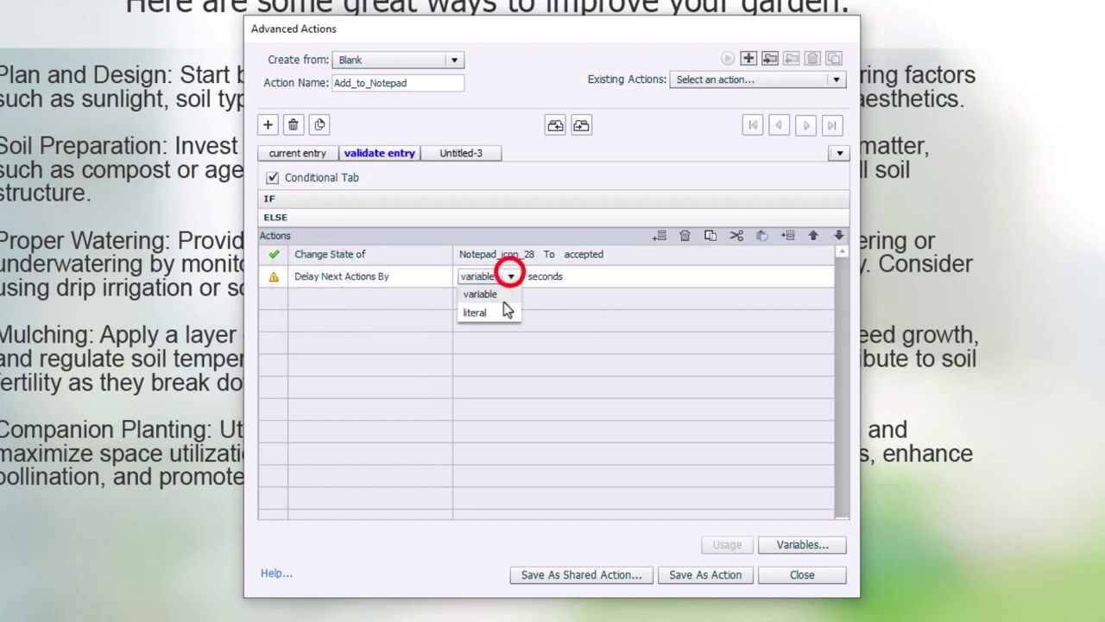
left_click(503, 308)
type(".5")
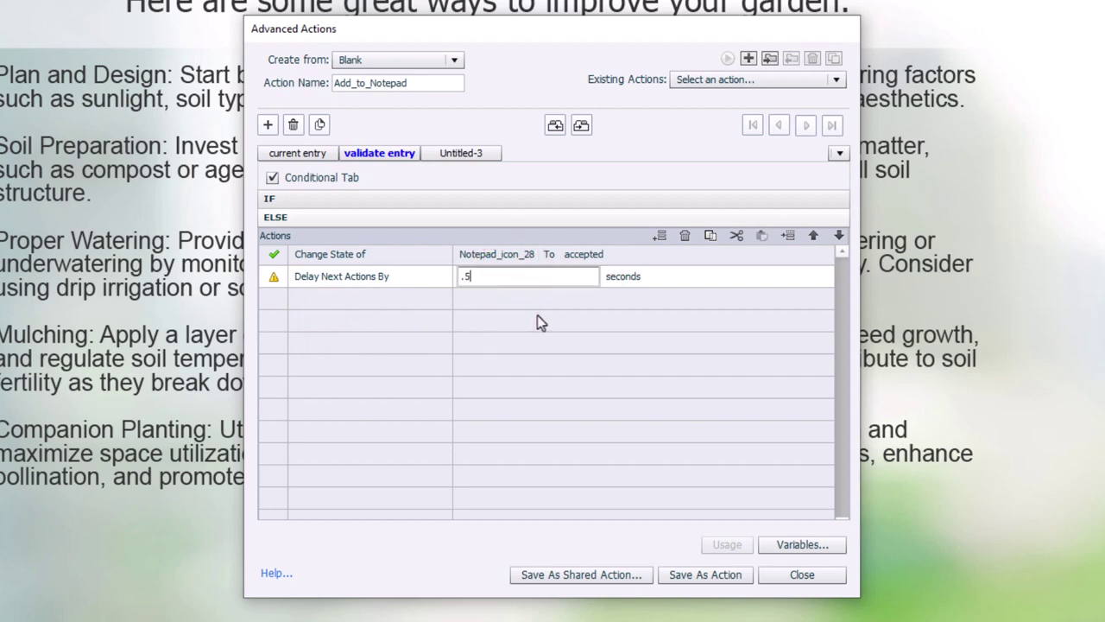
key("Return")
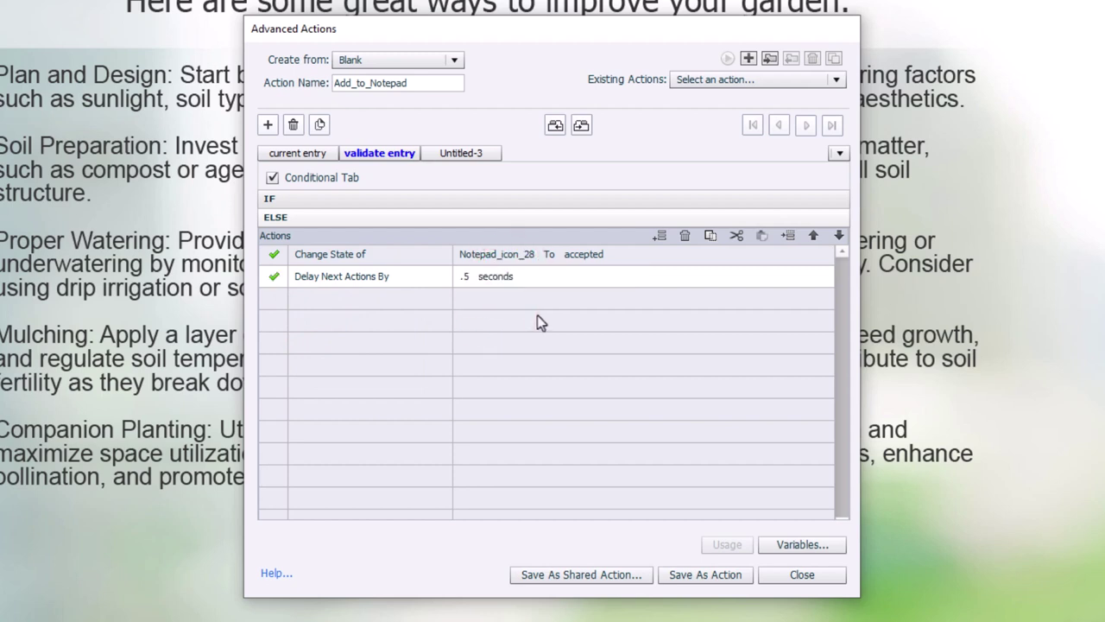
Step: Add a third ELSE action that changes the state of Notepad_icon_28 back to Normal
left_click(324, 303)
type("ch")
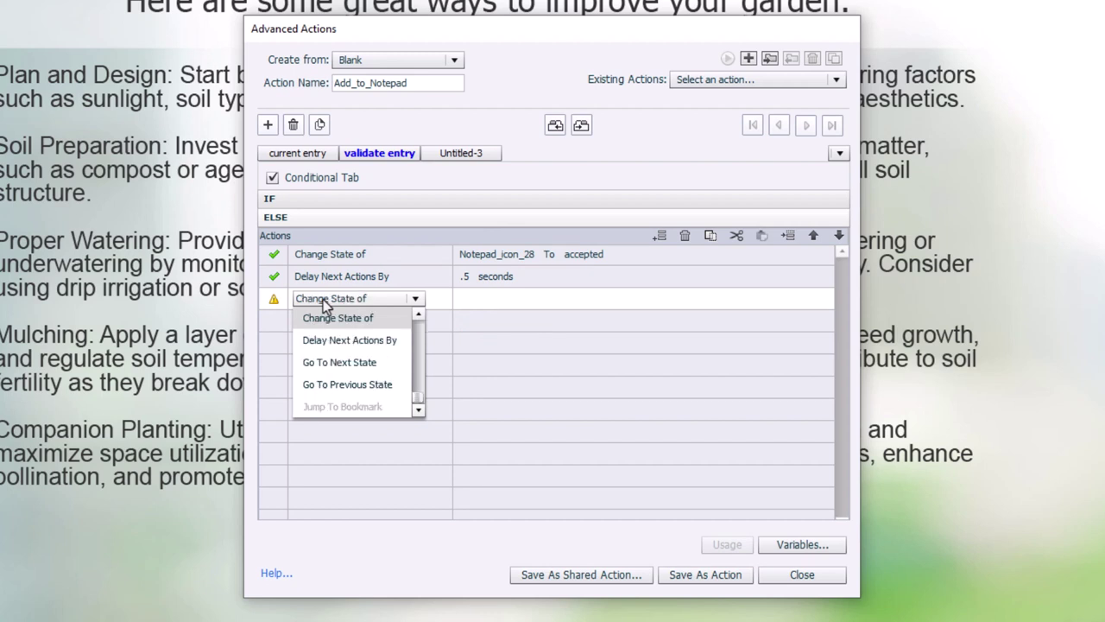
left_click(335, 318)
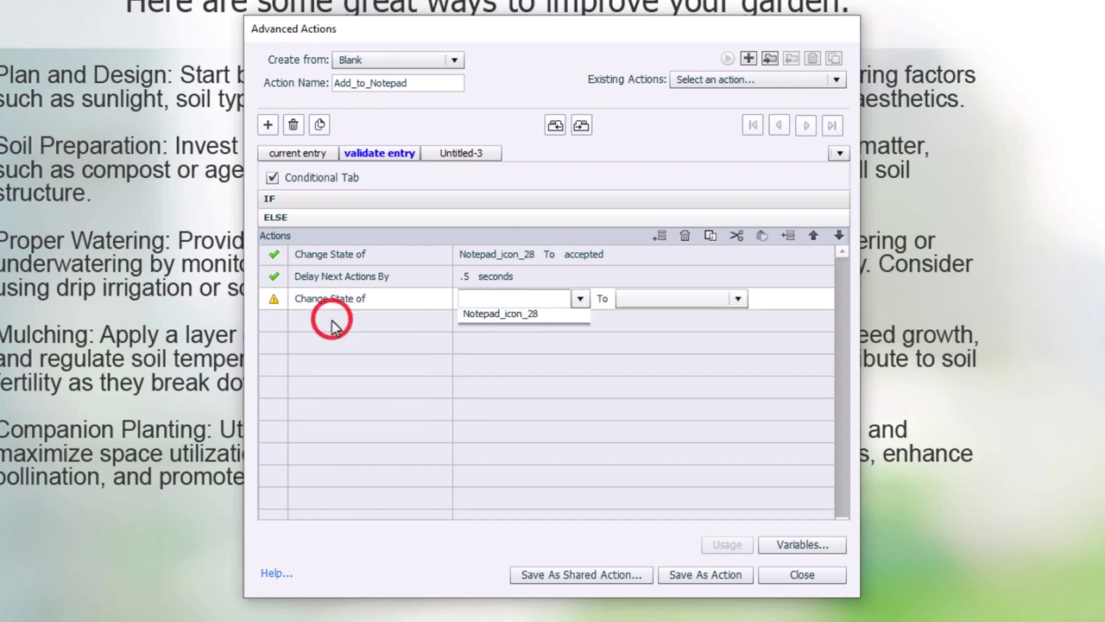
left_click(498, 319)
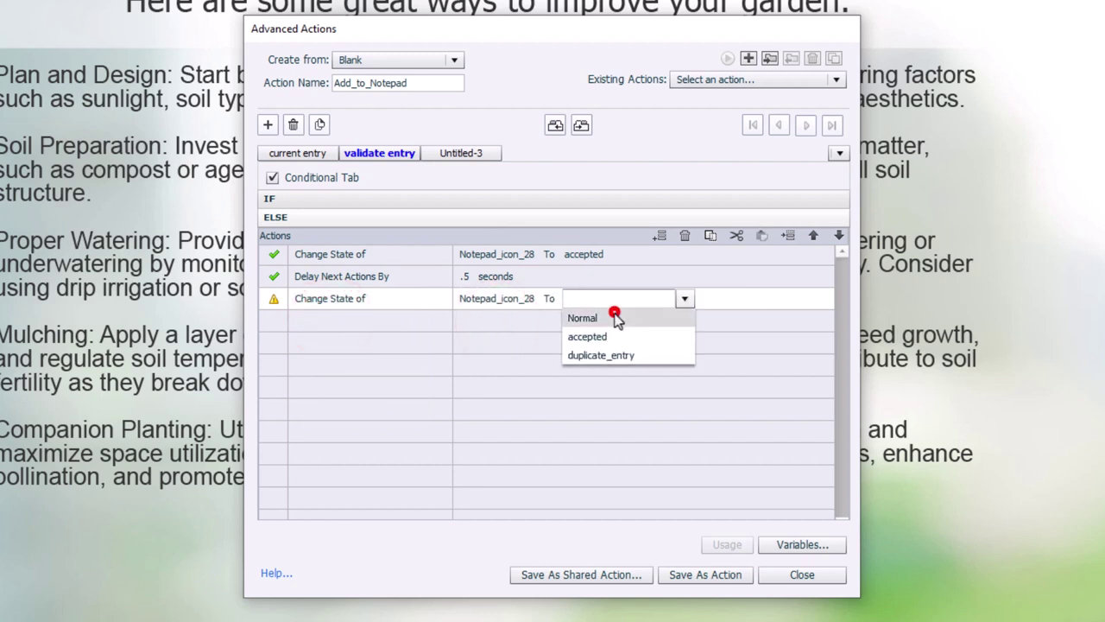
left_click(615, 318)
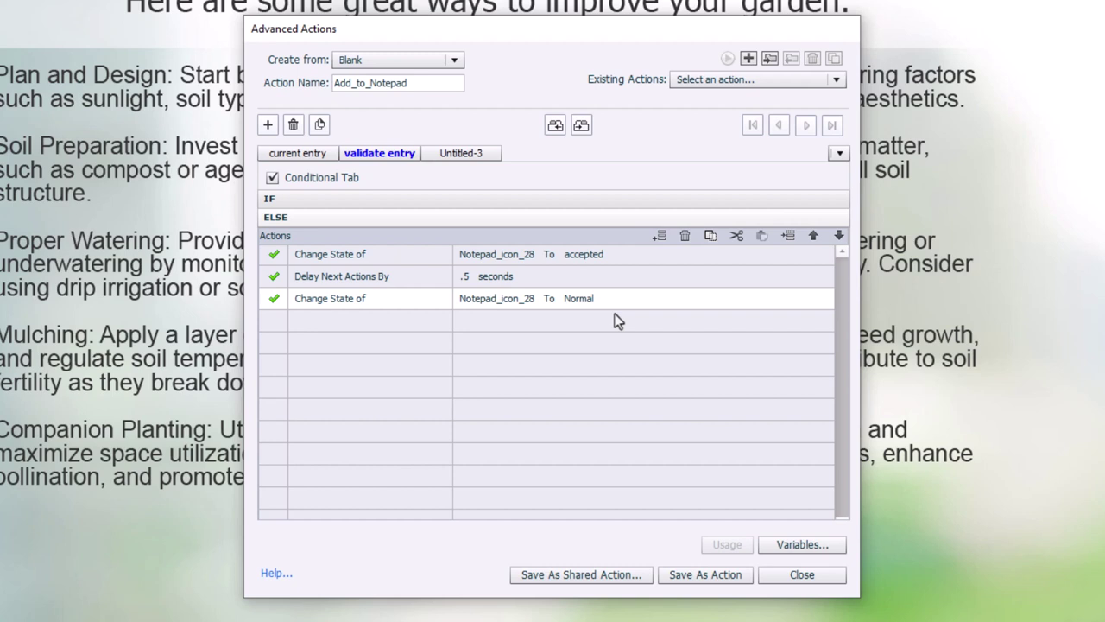
Step: Add a fourth ELSE action that assigns _notepad01 with the variable _notepad02
left_click(309, 321)
scroll(311, 337, "down", 2)
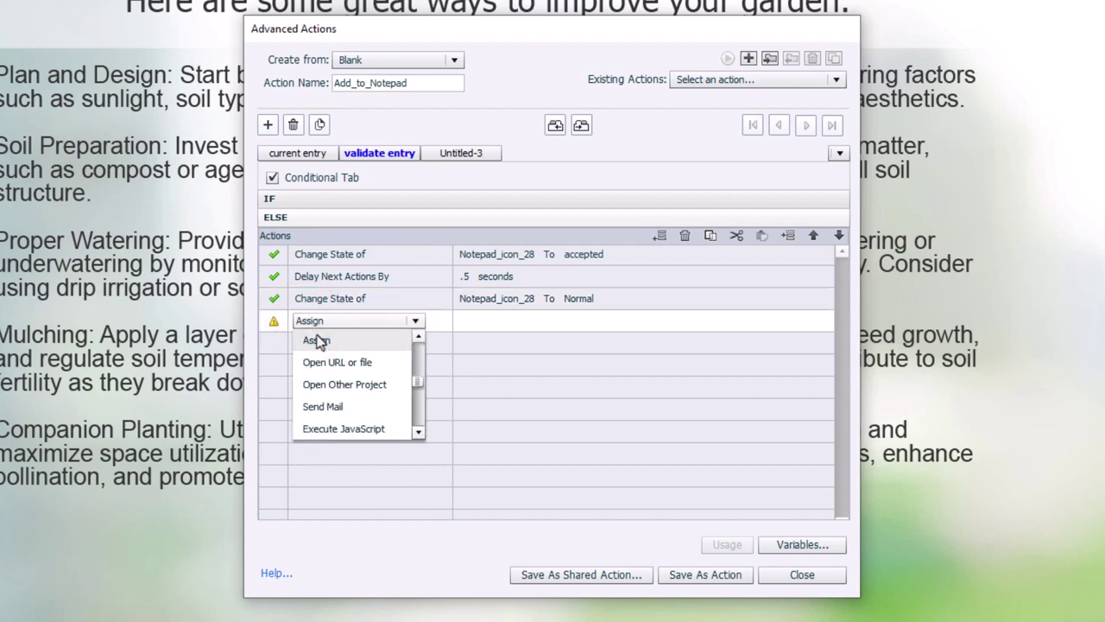
left_click(317, 339)
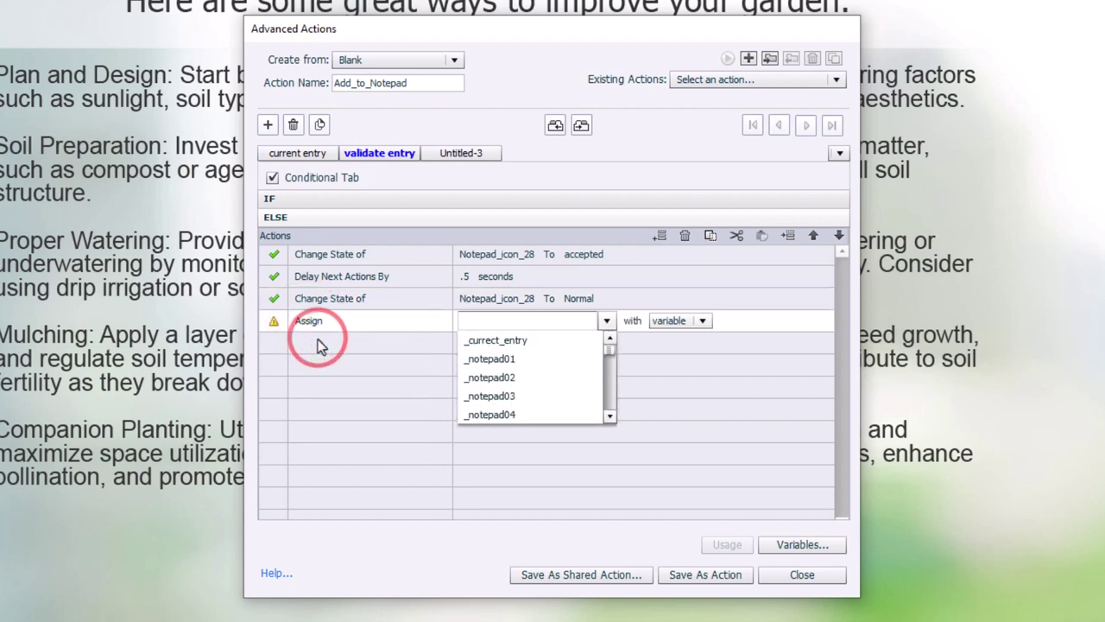
left_click(489, 358)
left_click(599, 320)
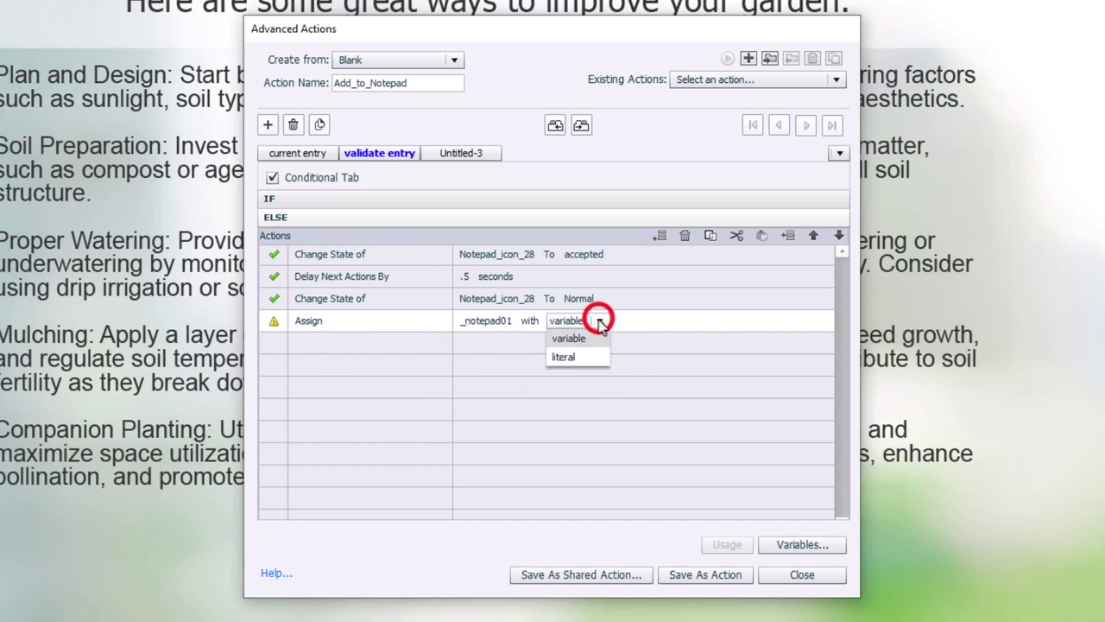
left_click(570, 338)
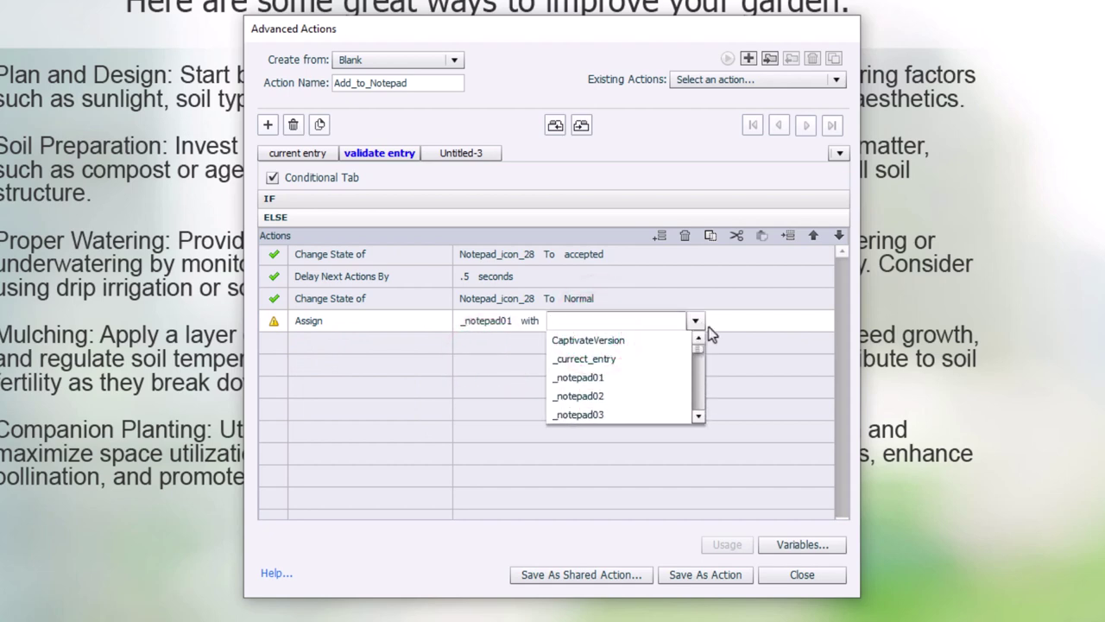
left_click(624, 399)
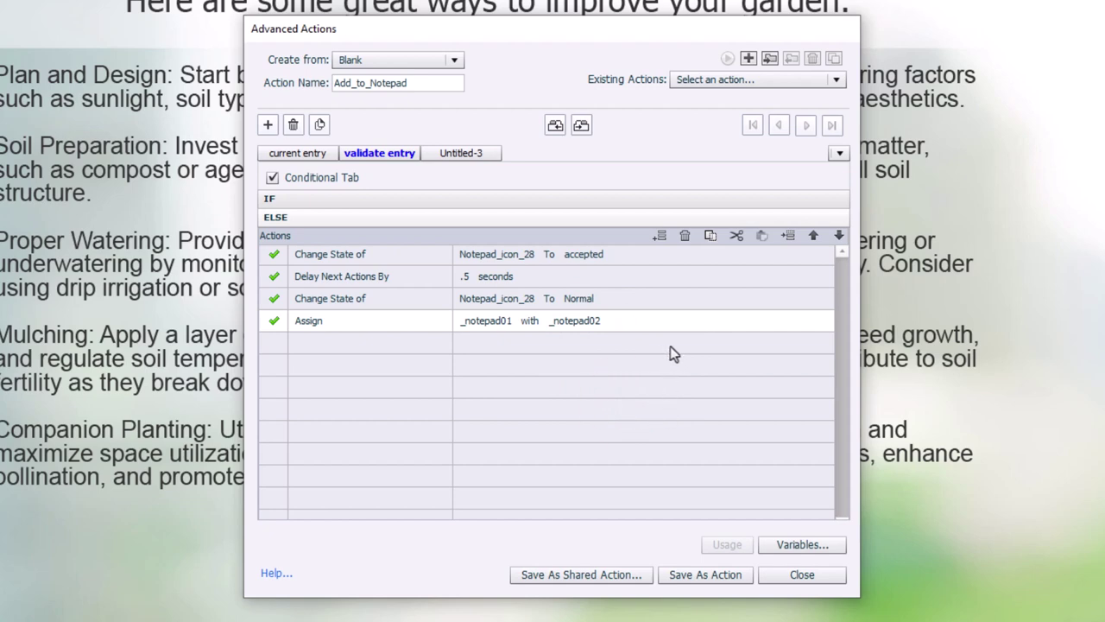
Step: Duplicate the assign action in the next ELSE row and change it to assign _notepad02 with the variable _notepad03
left_click(709, 236)
left_click(420, 340)
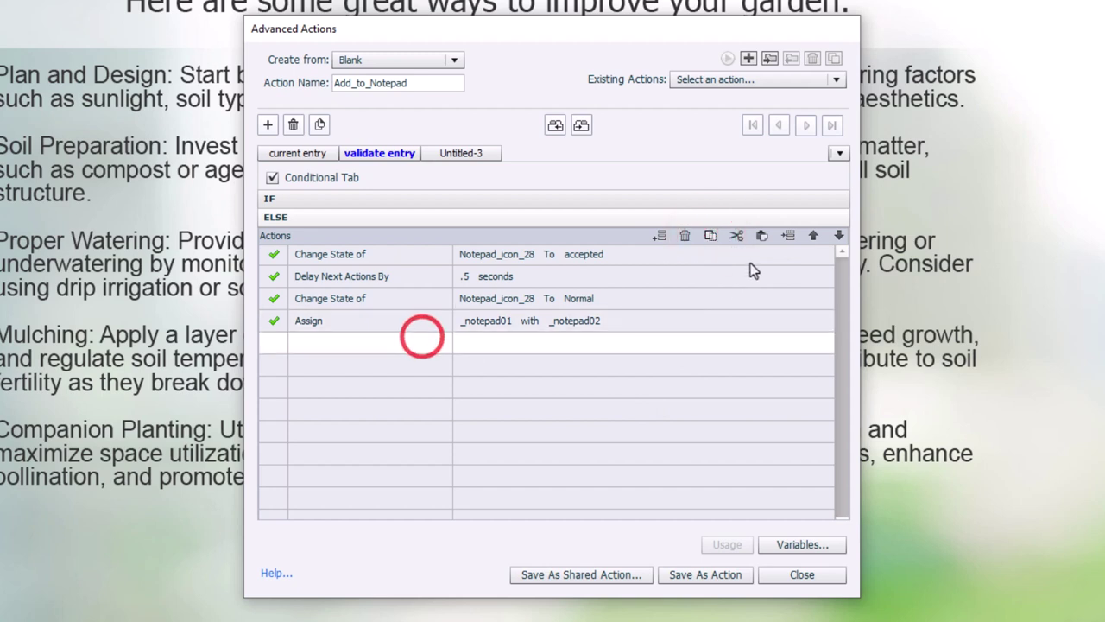
left_click(765, 235)
left_click(502, 345)
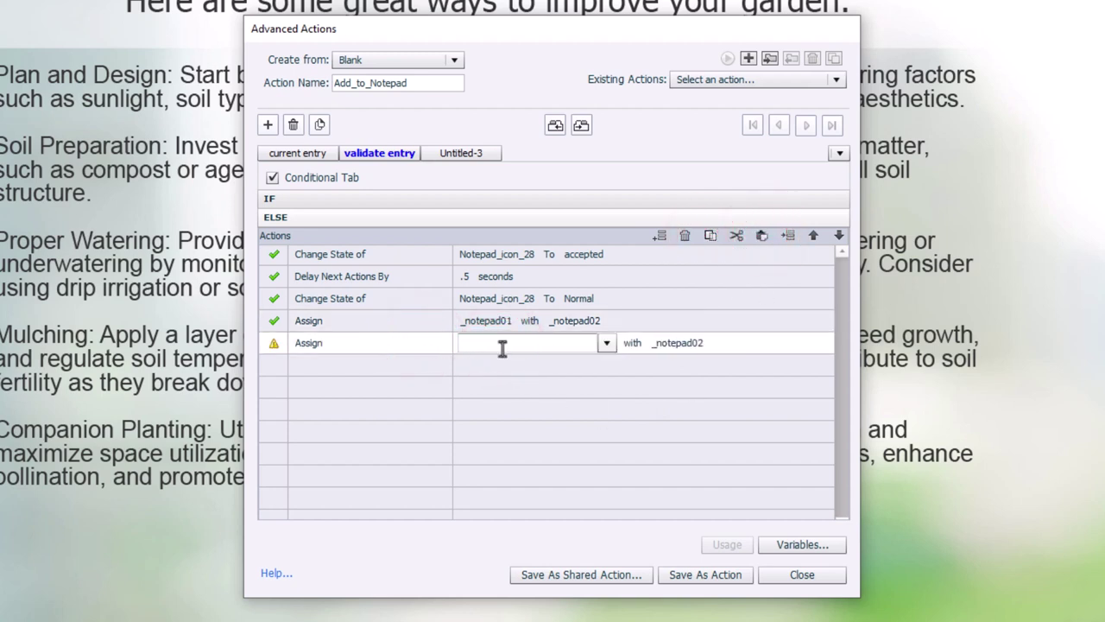
type("_notepad02")
key("Return")
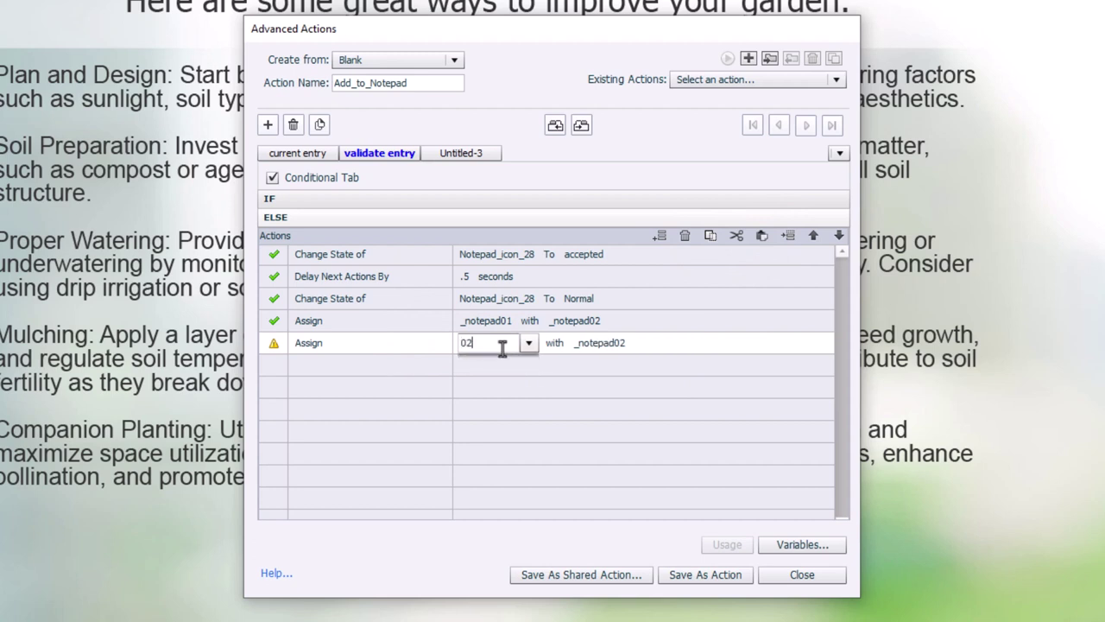
left_click(590, 346)
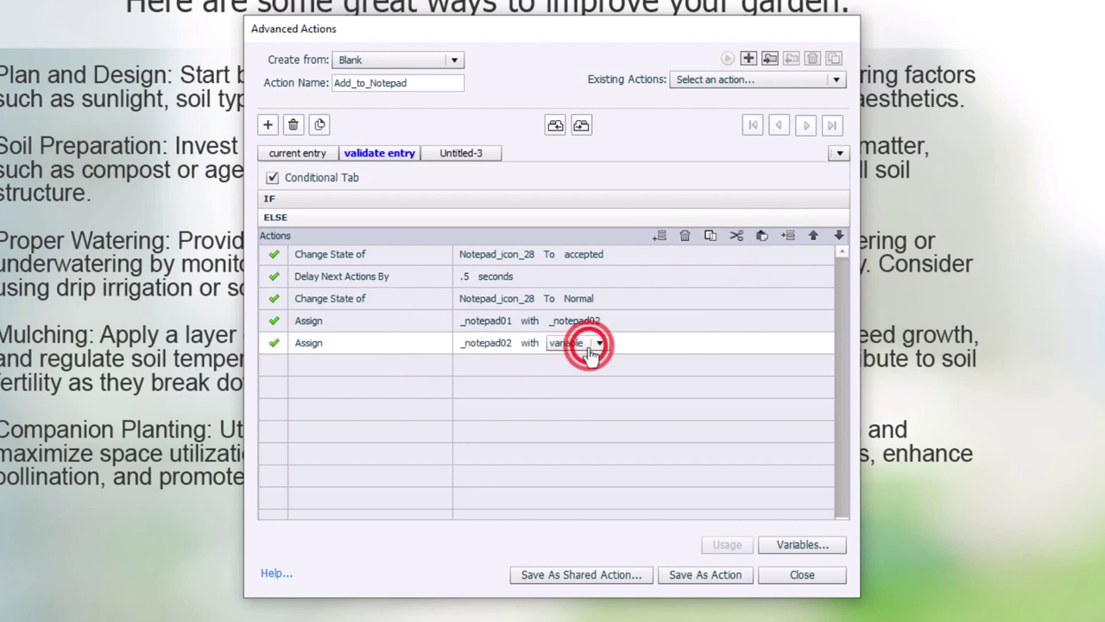
left_click(572, 360)
left_click(694, 342)
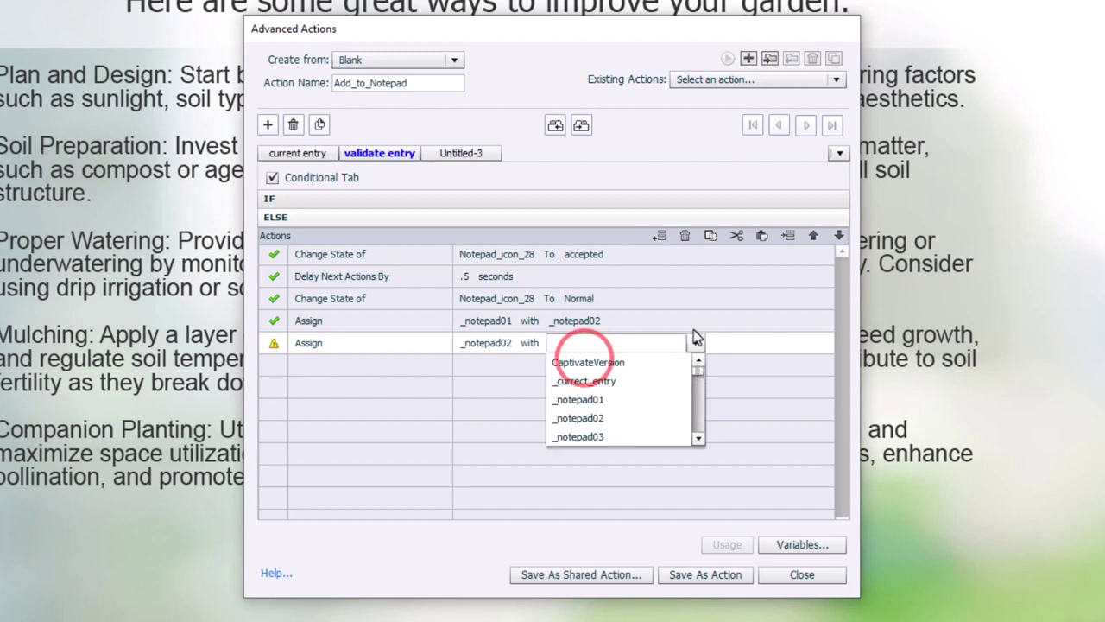
left_click(610, 436)
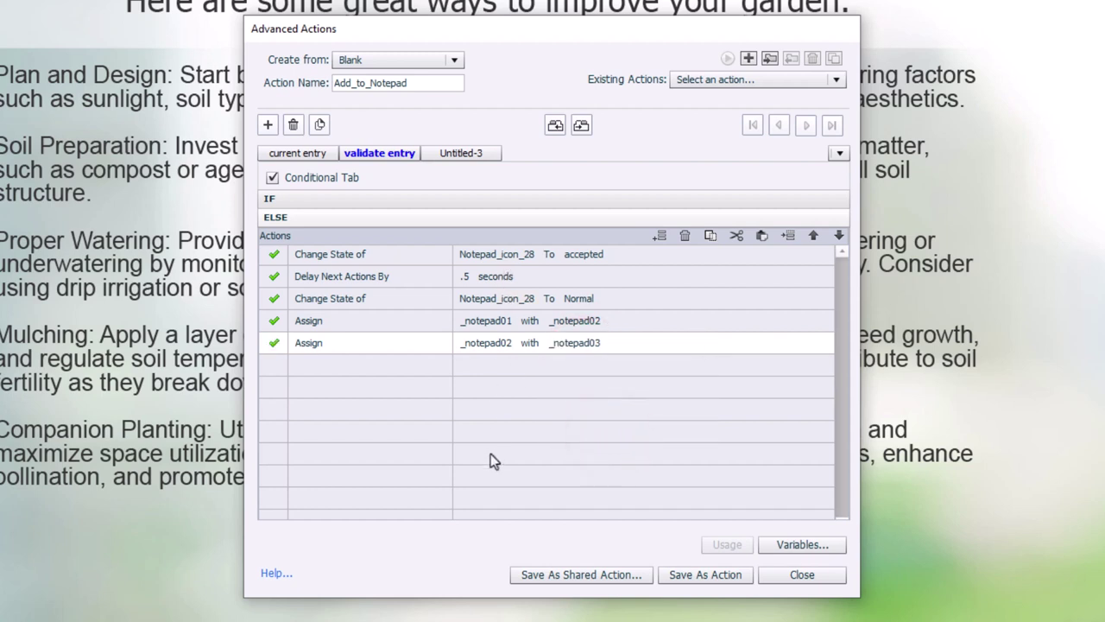
Step: Add ELSE assignments of _notepad04 with _notepad05, _notepad06 with _notepad07, _notepad07 with _notepad08, _notepad08 with _notepad09, and _notepad09 with _notepad10
left_click(334, 365)
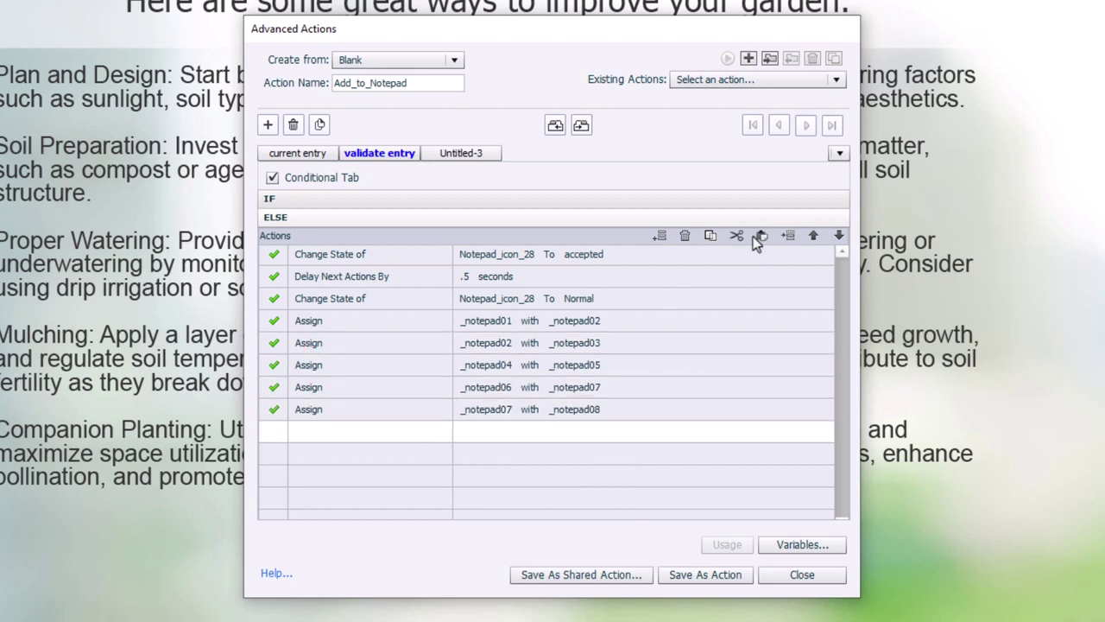
left_click(599, 430)
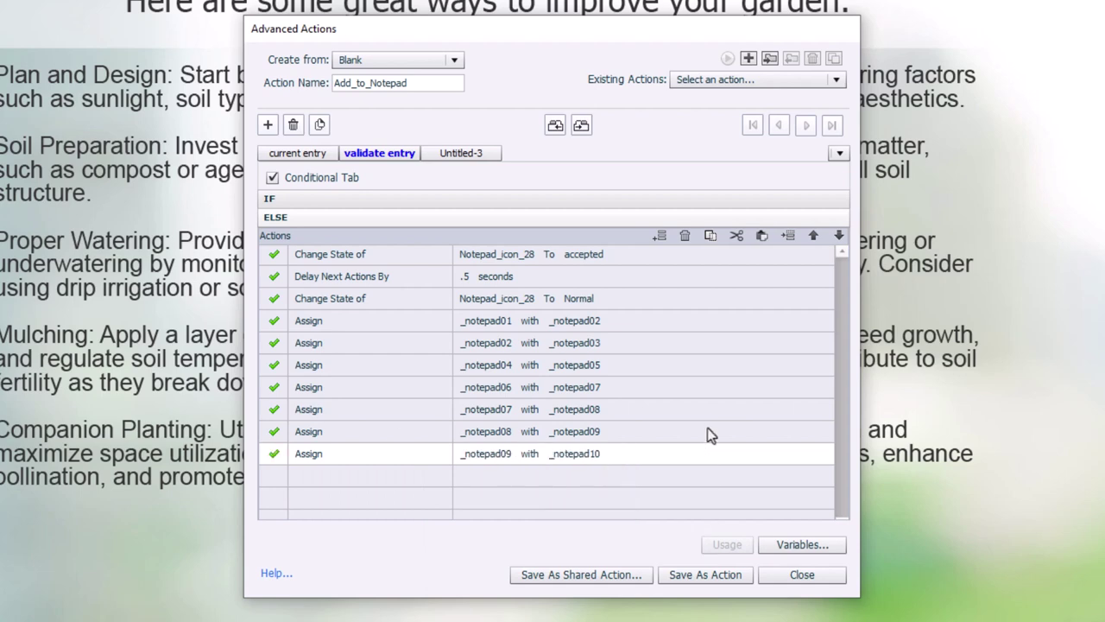
Step: Add a last ELSE action that assigns _notepad10 with the variable _currect_entry, and save the Add_to_Notepad action
left_click(323, 476)
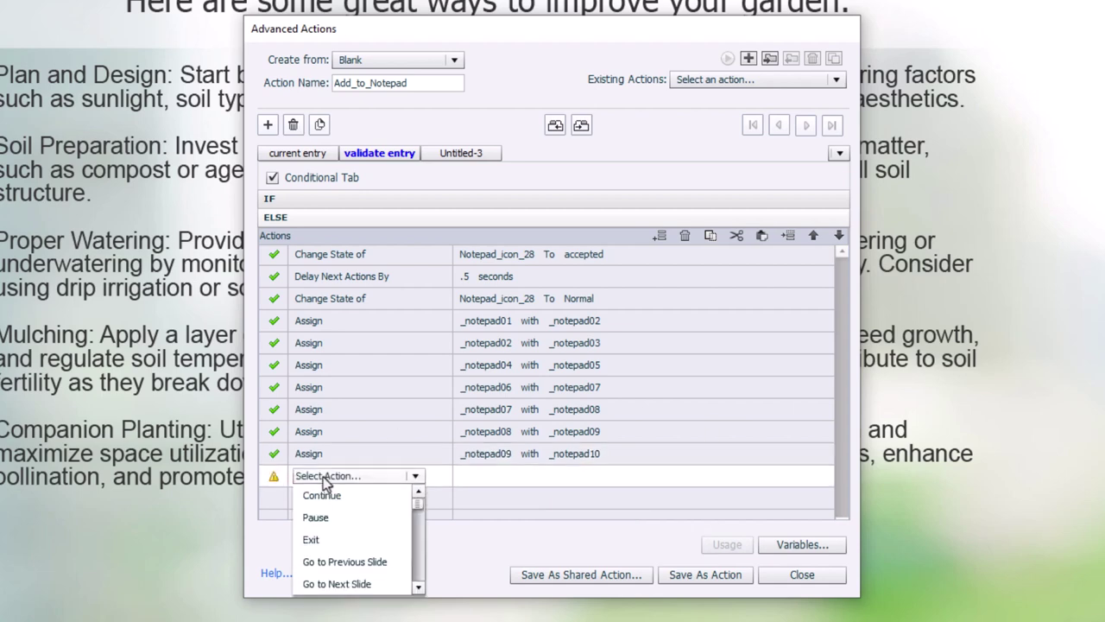
left_click(517, 476)
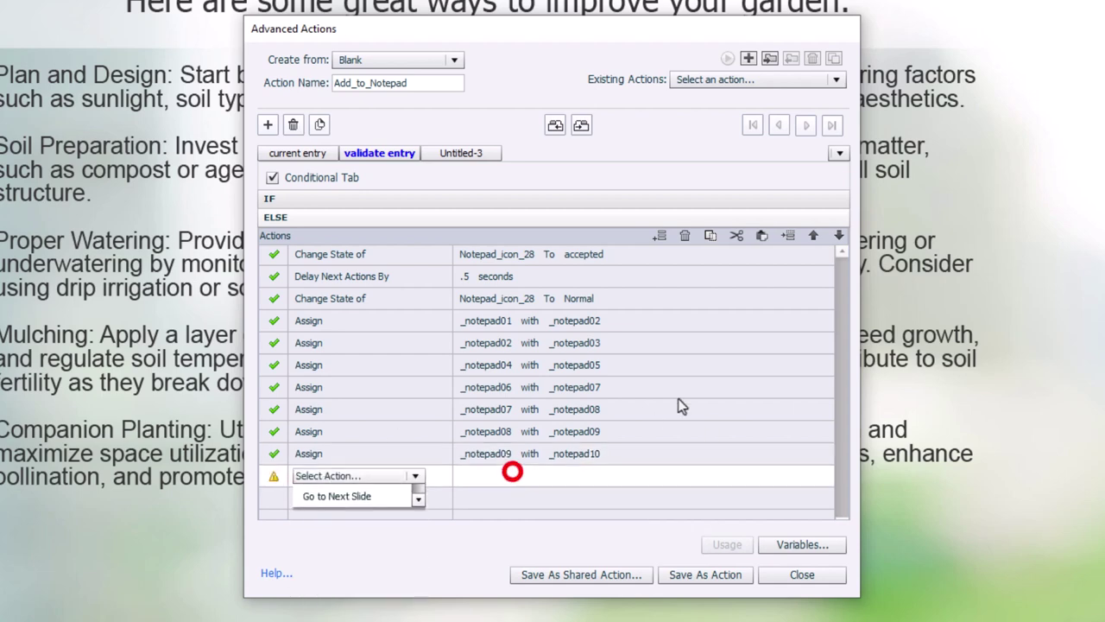
left_click(761, 236)
left_click(481, 483)
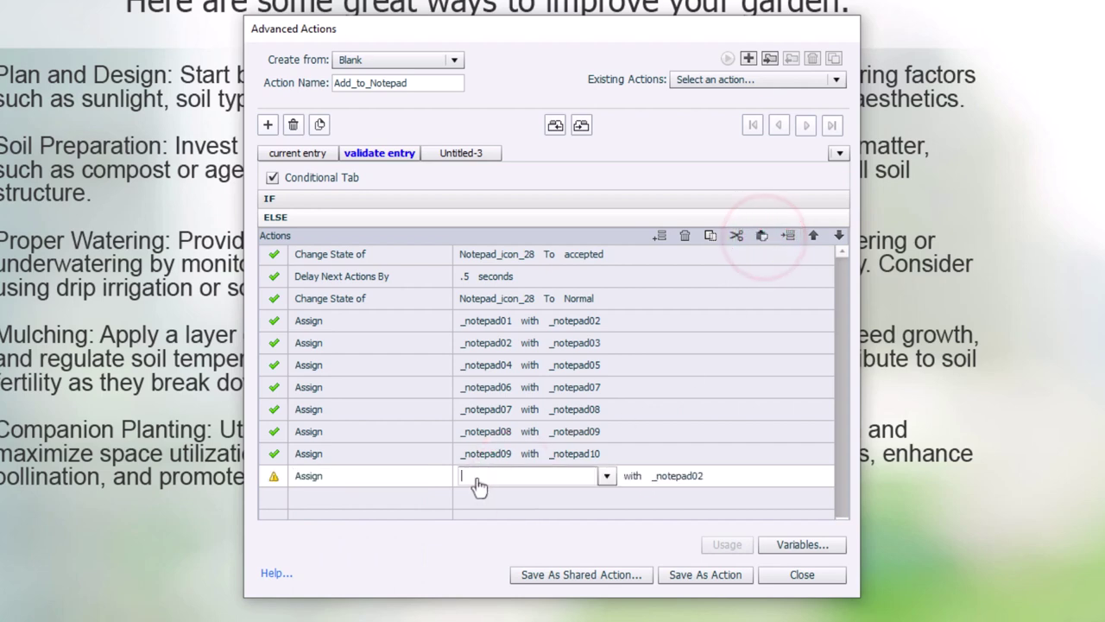
type("_notepad10")
left_click(480, 491)
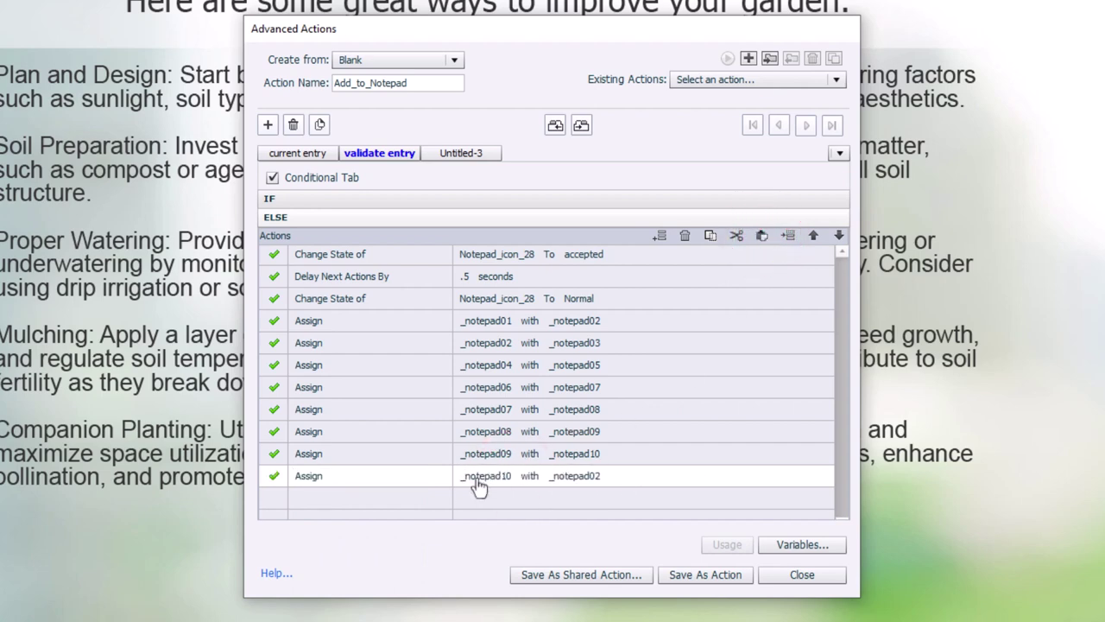
left_click(593, 477)
left_click(595, 475)
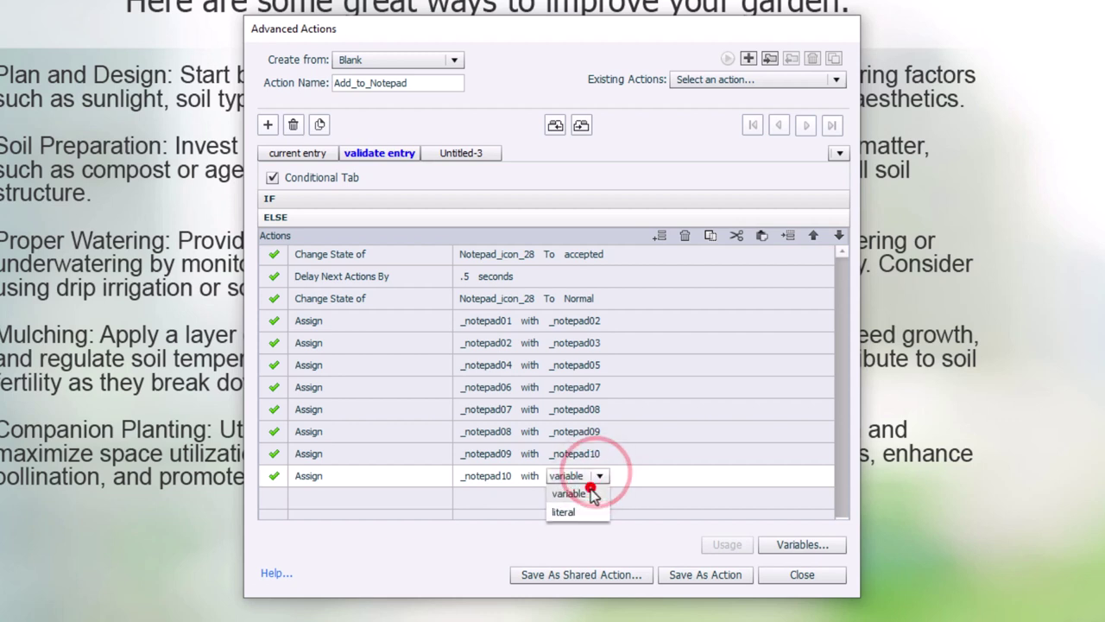
left_click(594, 491)
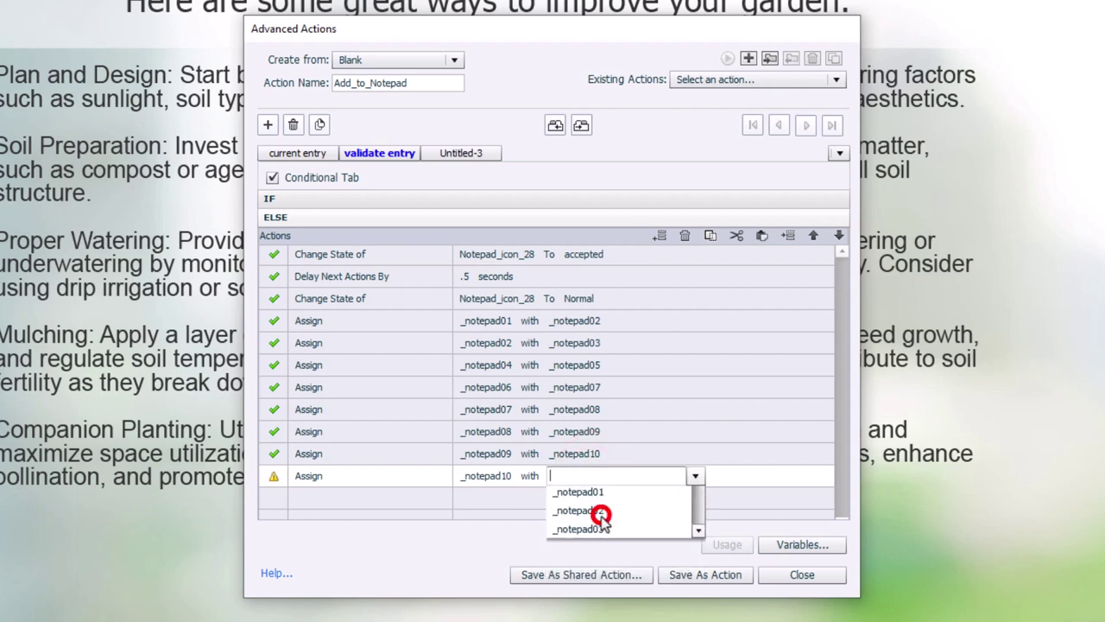
left_click(601, 515)
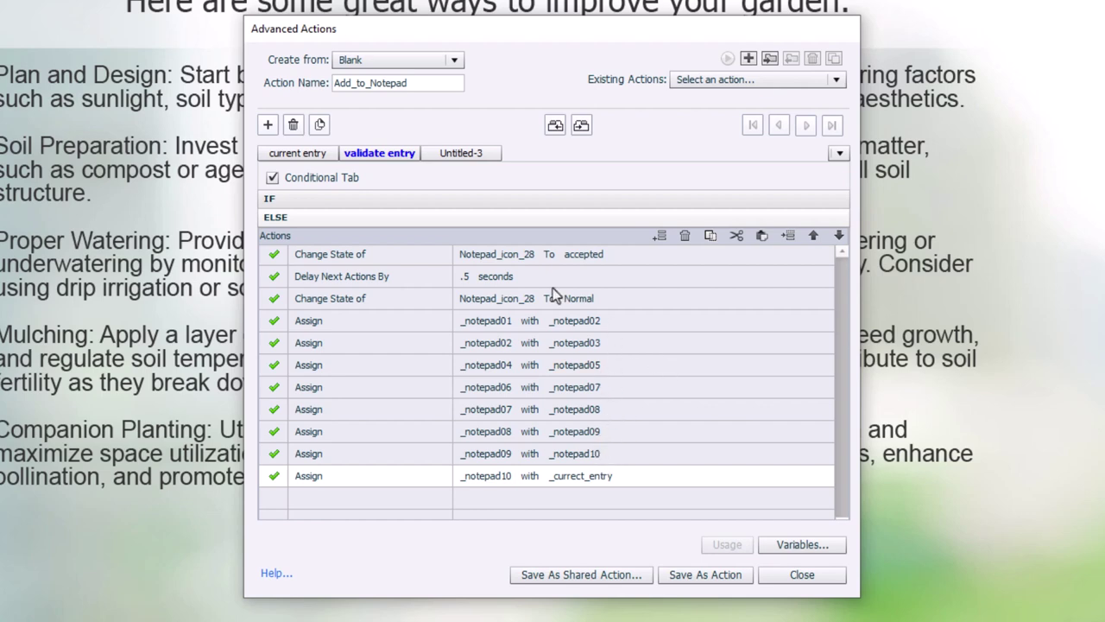
left_click(713, 574)
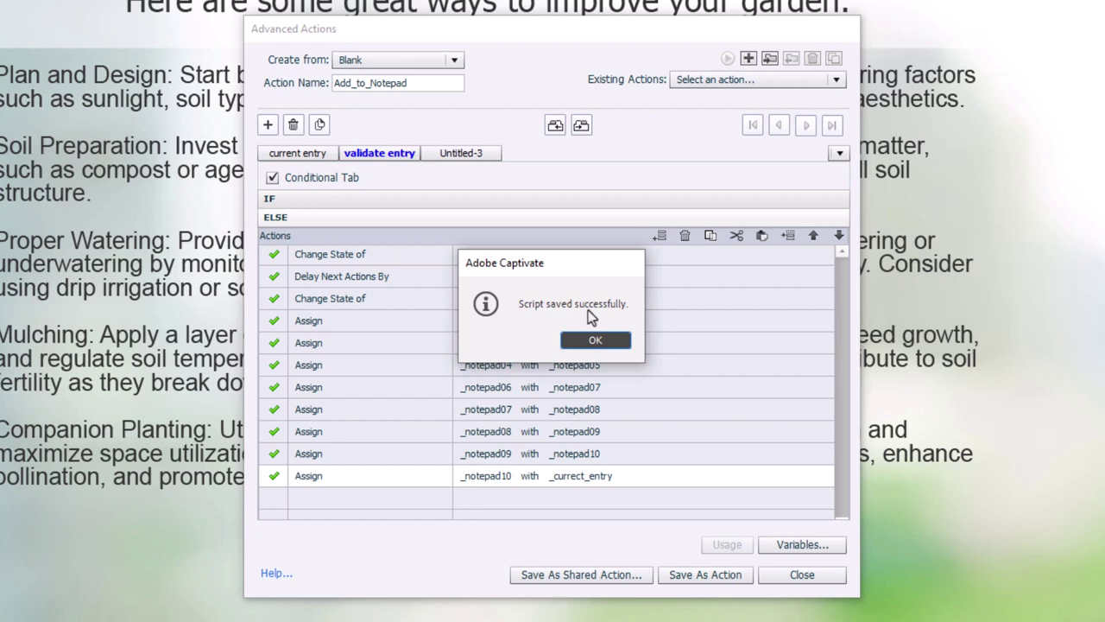
left_click(595, 341)
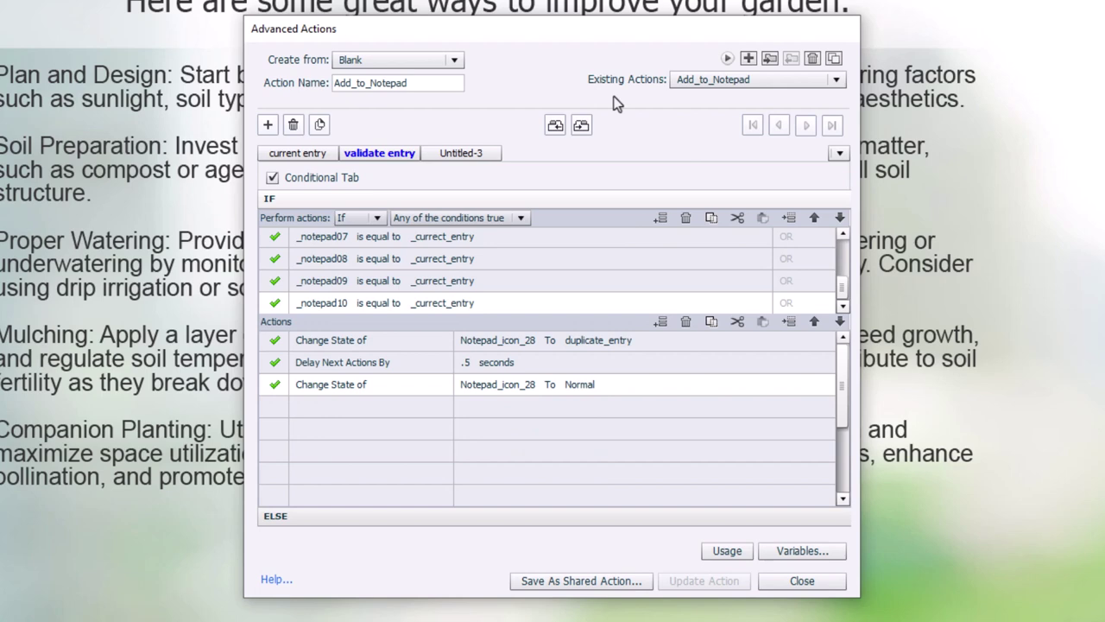
Step: Set up Add_to_Notepad as a shared action, enabling the "This is the current entry" parameter with the description "Current entry"
left_click(580, 584)
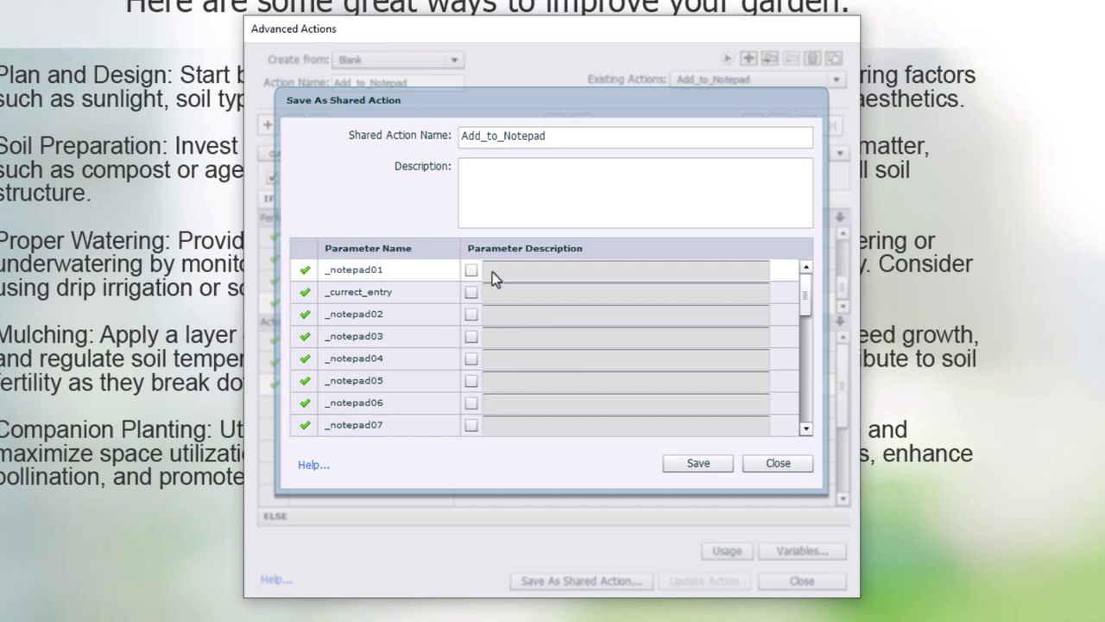
scroll(571, 366, "down", 1)
scroll(571, 372, "down", 2)
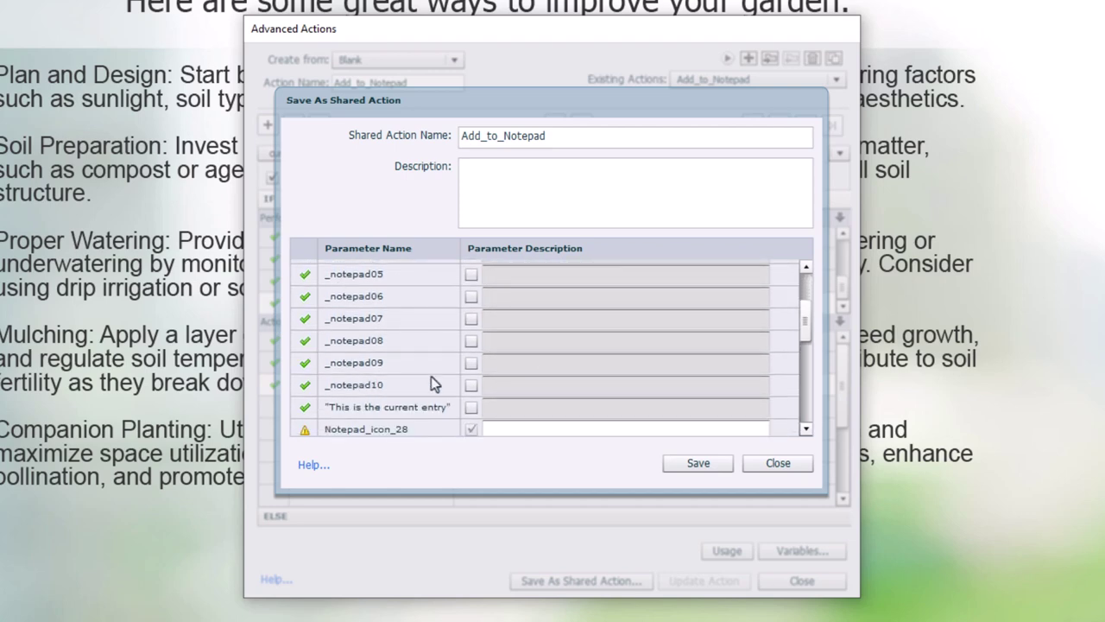
left_click(471, 407)
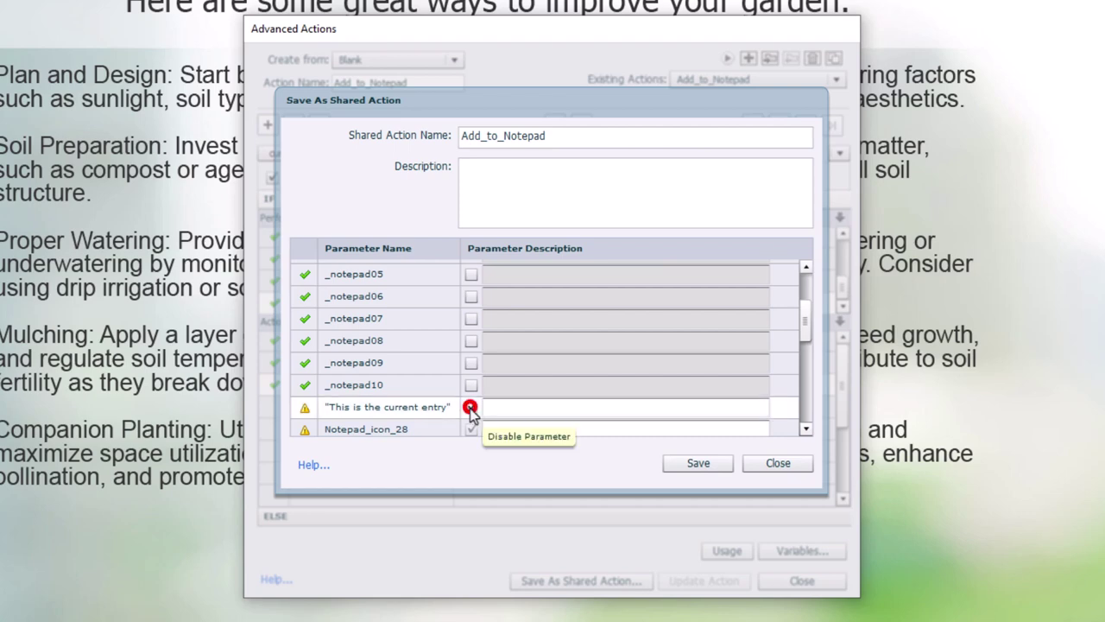
left_click(529, 407)
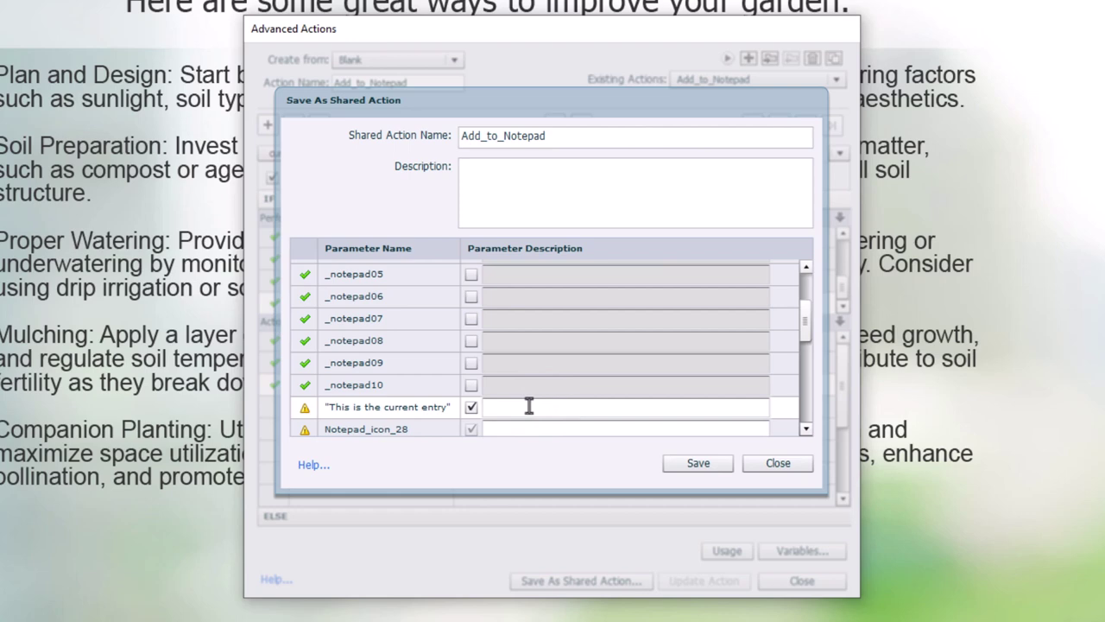
type("Current entry")
Step: Describe the Notepad_icon_28 parameter as "Icon being used"
scroll(555, 311, "down", 1)
scroll(555, 310, "down", 2)
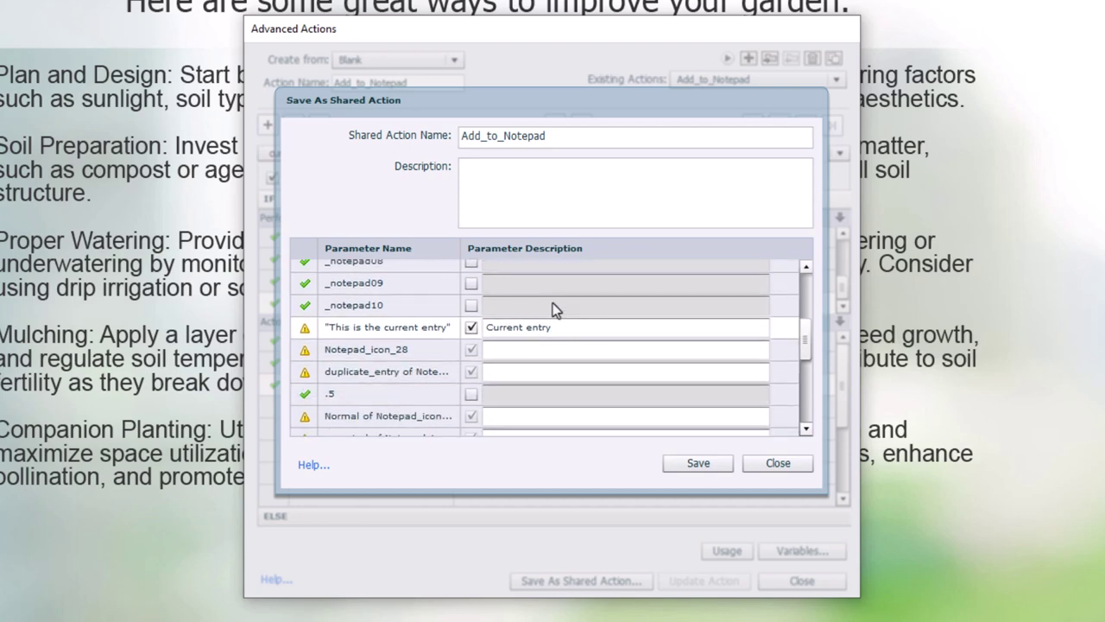
left_click(523, 351)
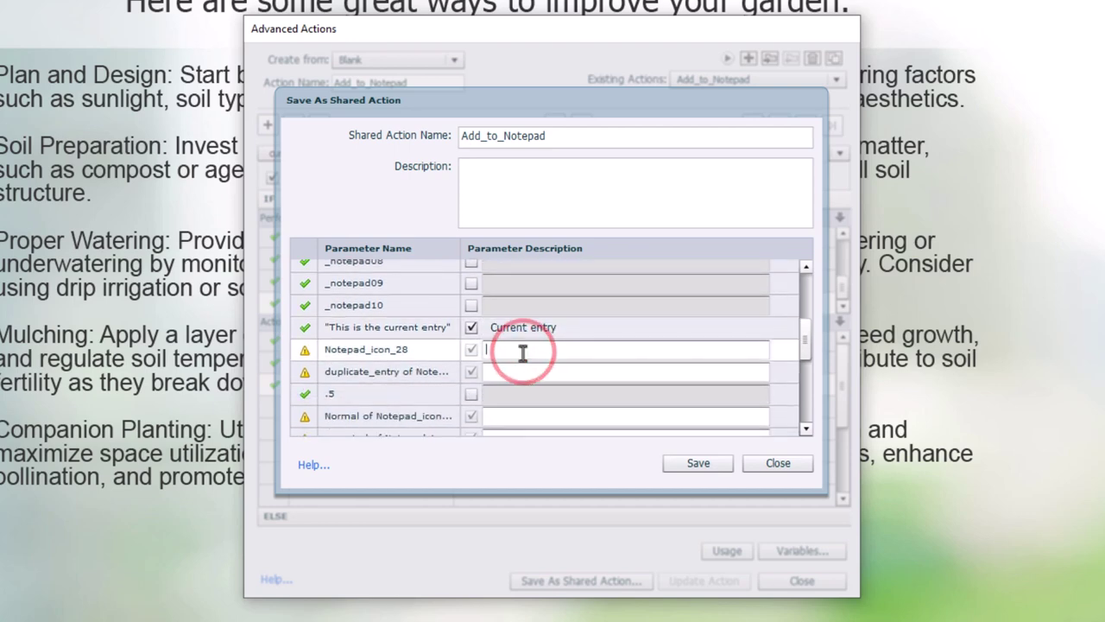
type("Icon")
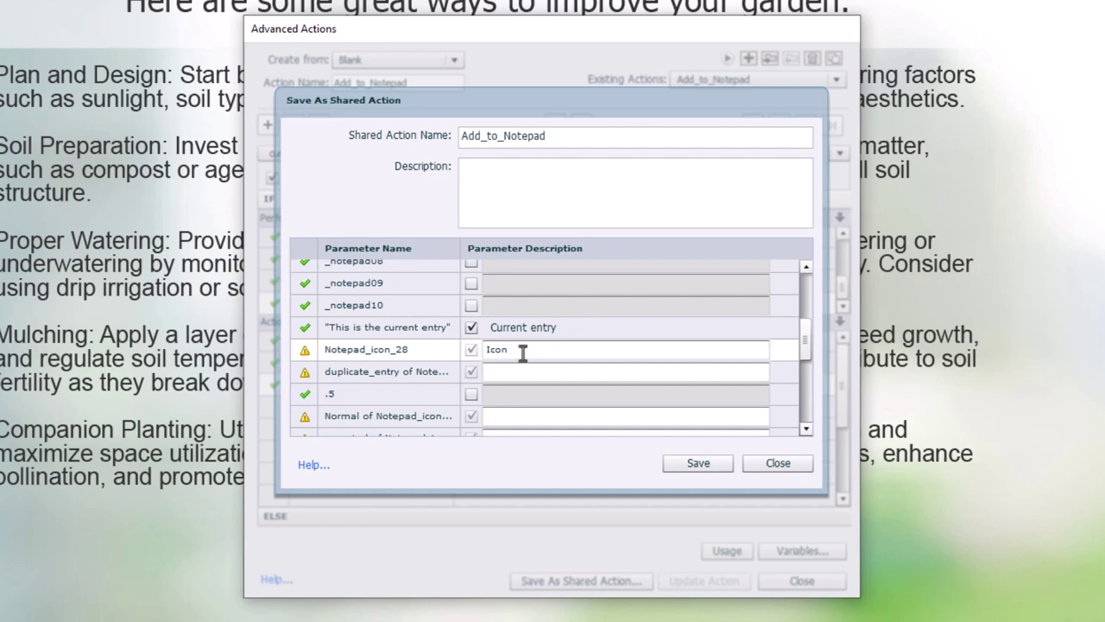
type(" baing used")
Step: Describe the duplicate_entry state parameter as "Duplicate state of that icon"
scroll(522, 354, "down", 1)
left_click(513, 361)
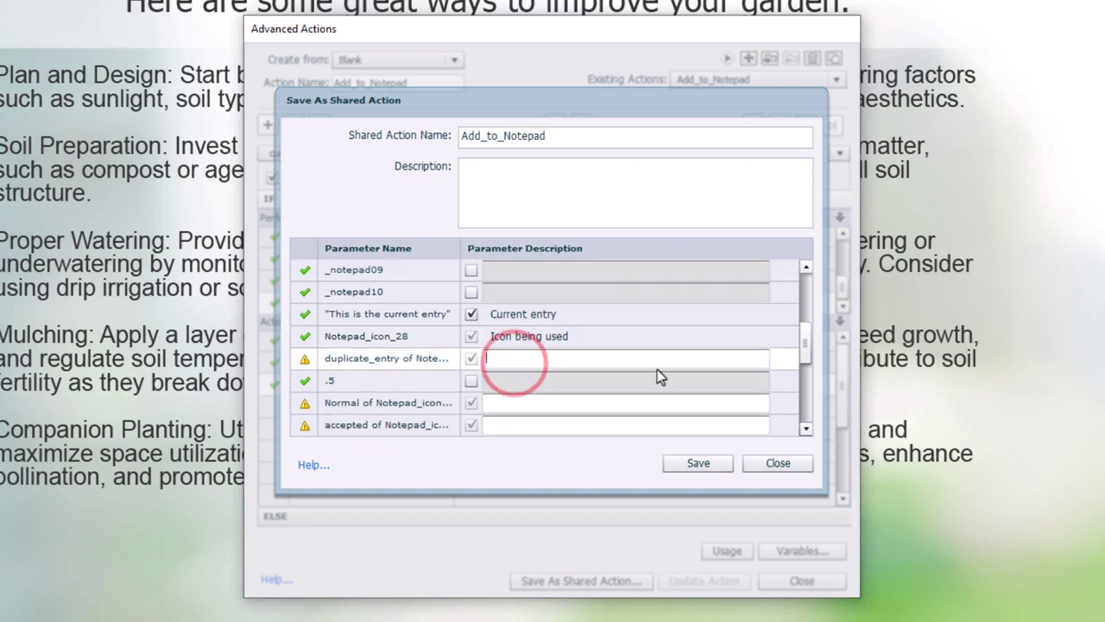
type("dupl")
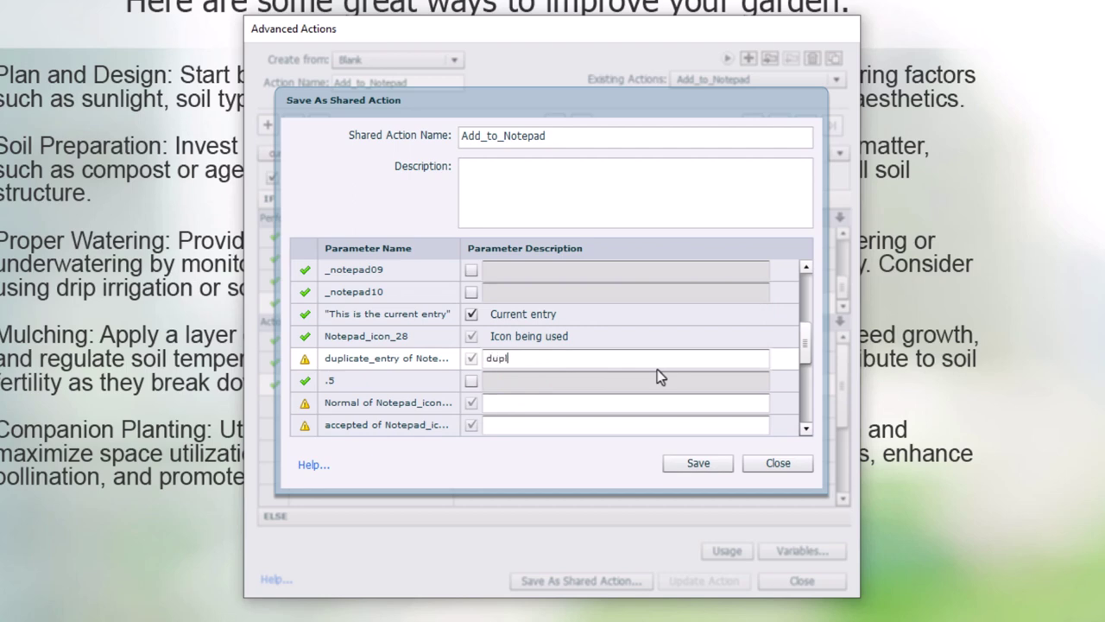
type("icate state of that icon")
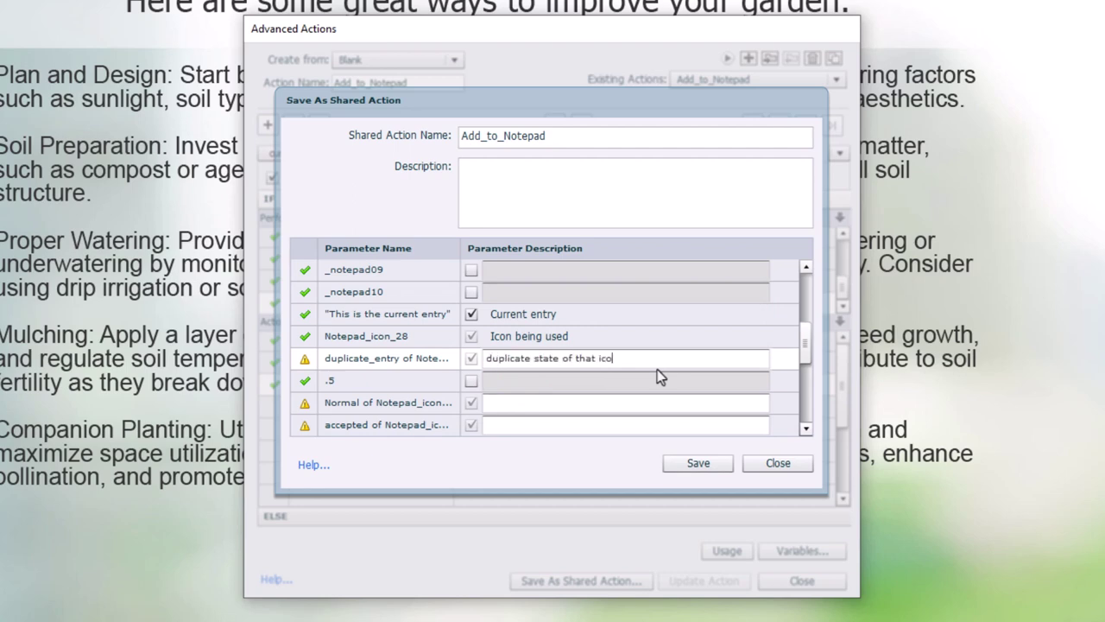
left_click(487, 357)
type("D")
Step: Describe the Normal state parameter of the notepad icon as "Normal state of that icon"
left_click(516, 405)
type("Nor")
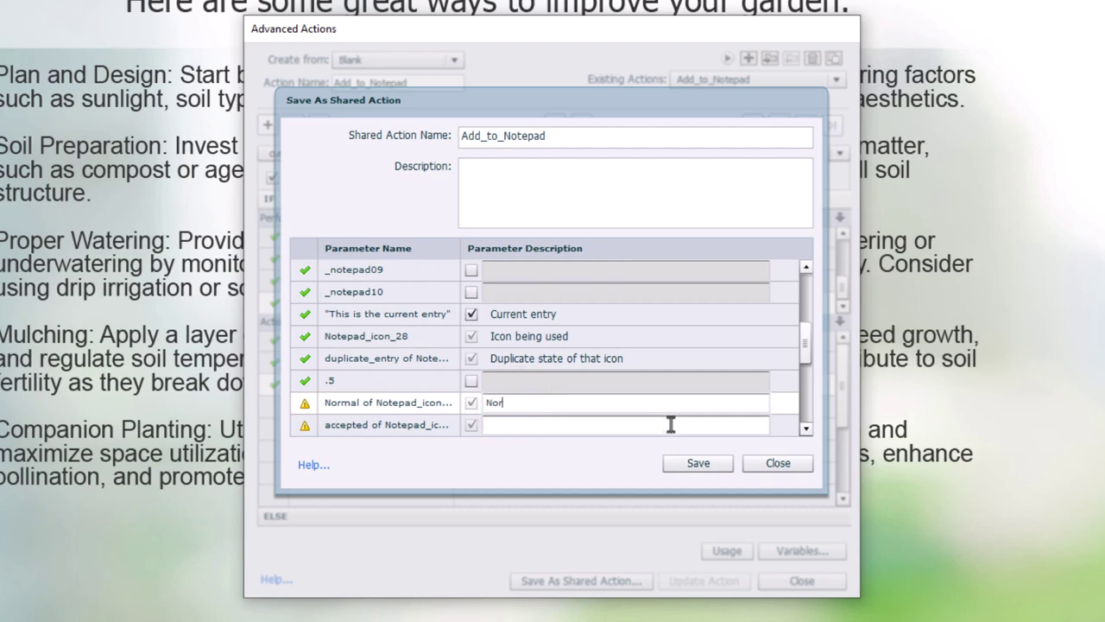
type("mal state of that icon")
Step: Describe the accepted state parameter of the notepad icon as "Accepted state of that icon"
scroll(671, 424, "down", 1)
left_click(505, 387)
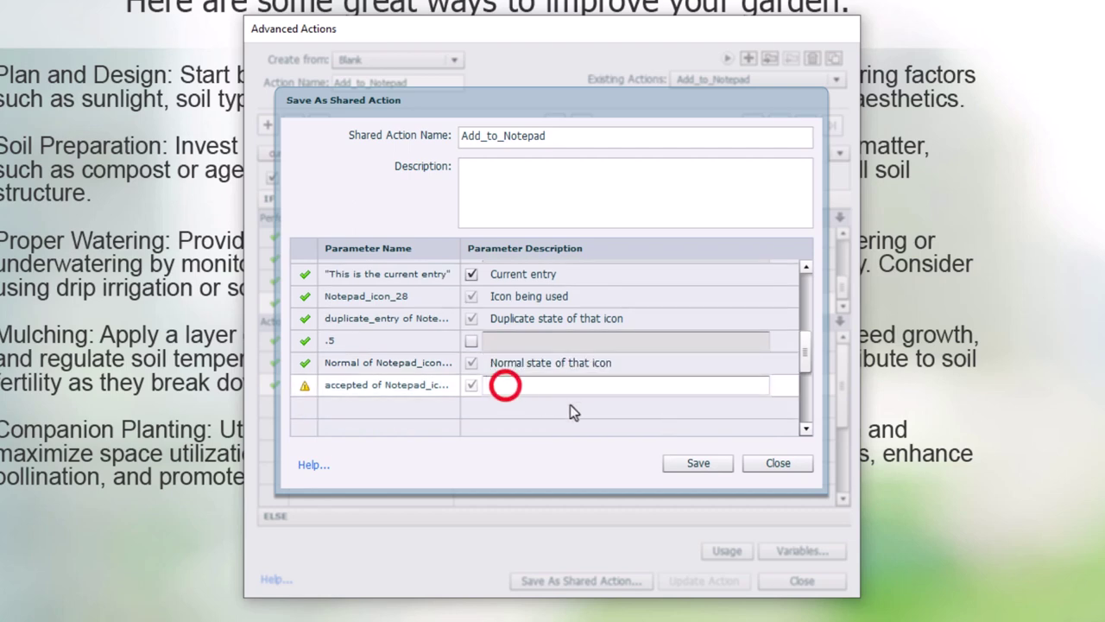
type("accepted s")
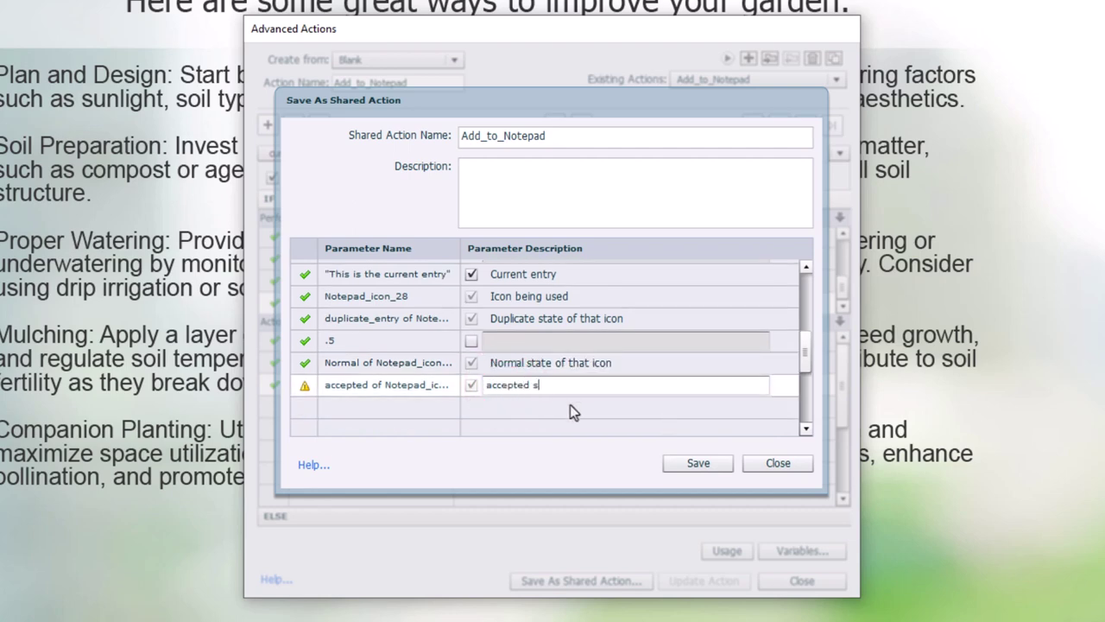
type("tate of that icon")
key("Home")
key("Delete")
type("A")
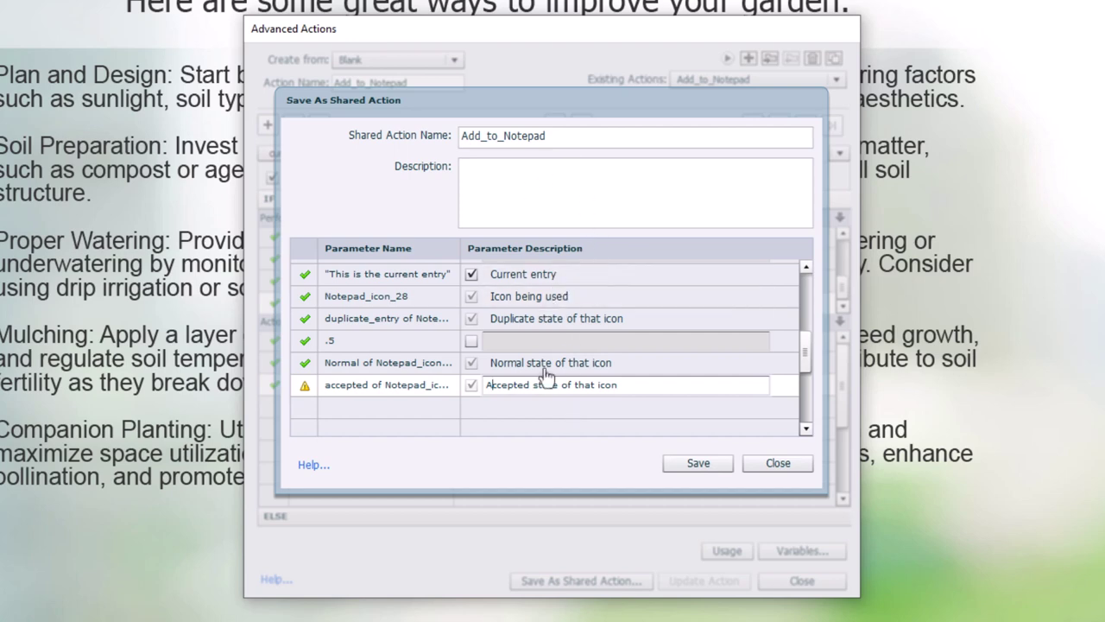
Step: Save the Add_to_Notepad shared action and close the advanced actions editor
left_click(699, 464)
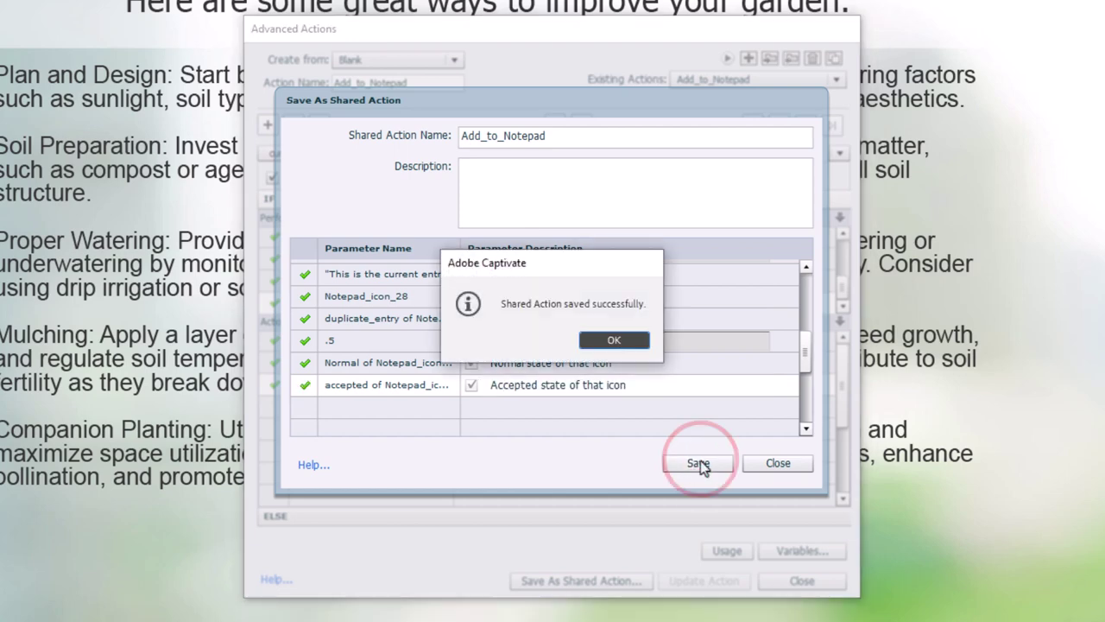
left_click(625, 341)
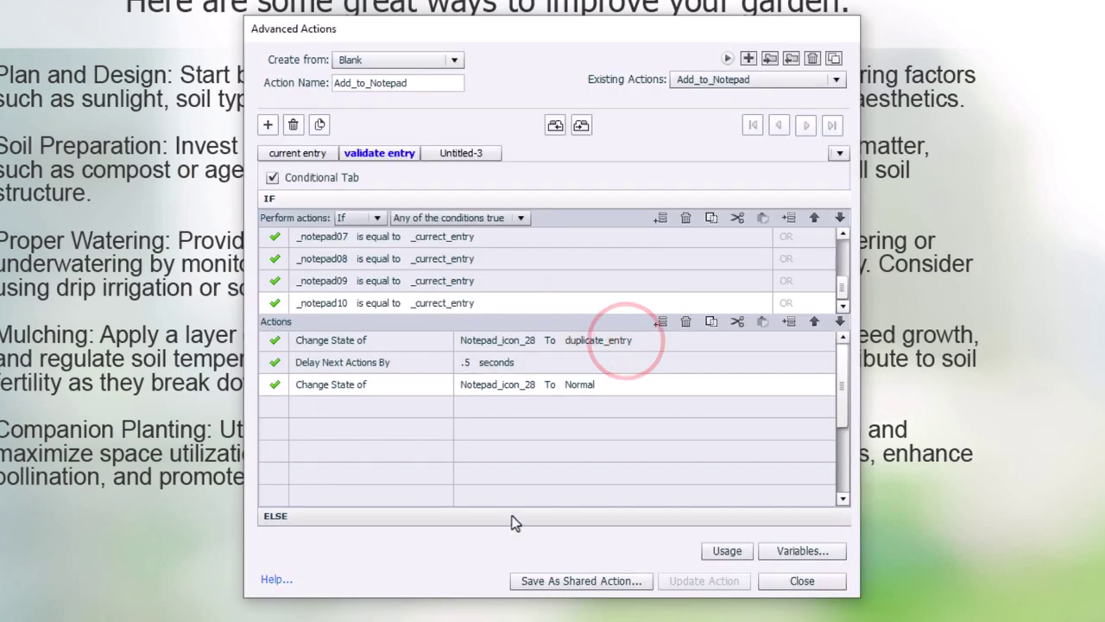
left_click(826, 585)
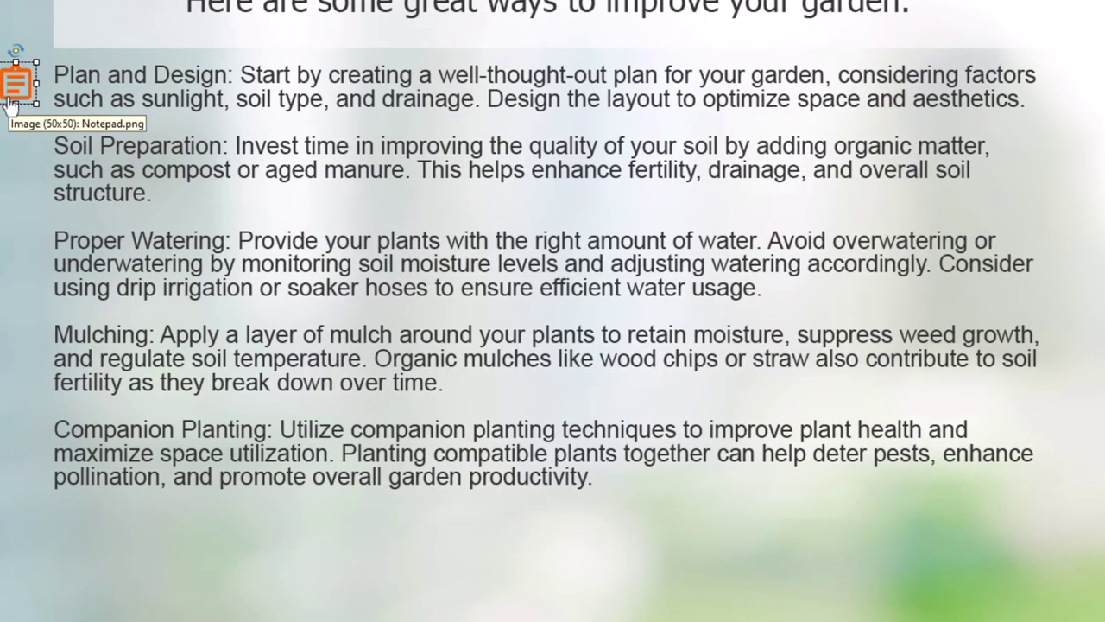
Step: Make the notepad icon beside the Plan and Design tip execute the Add_to_Notepad shared action on success
left_click(0, 82)
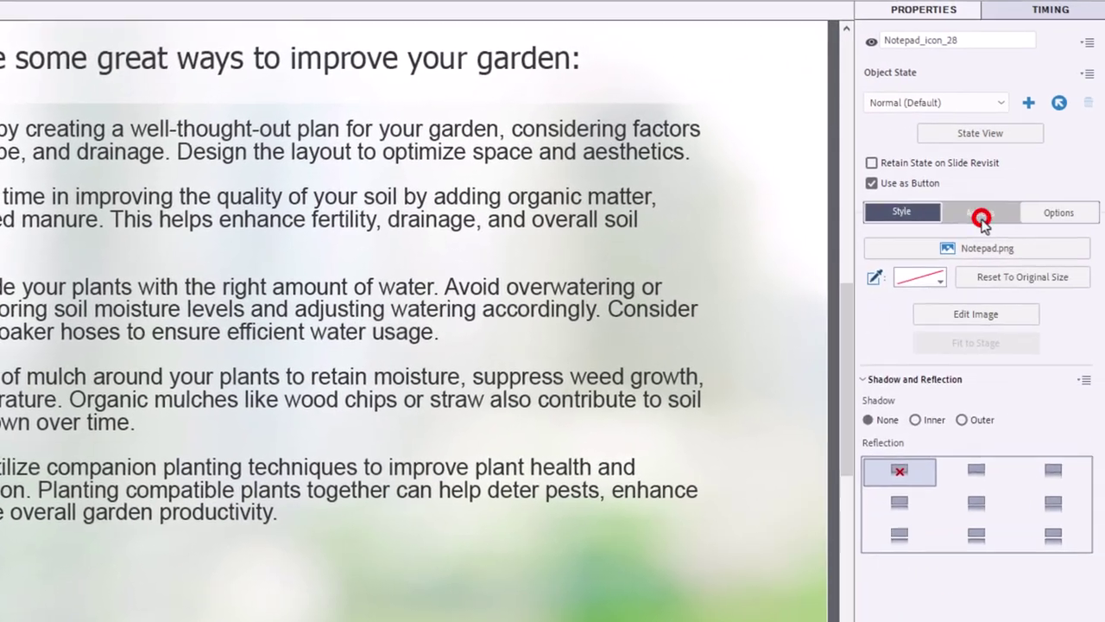
left_click(977, 213)
left_click(943, 260)
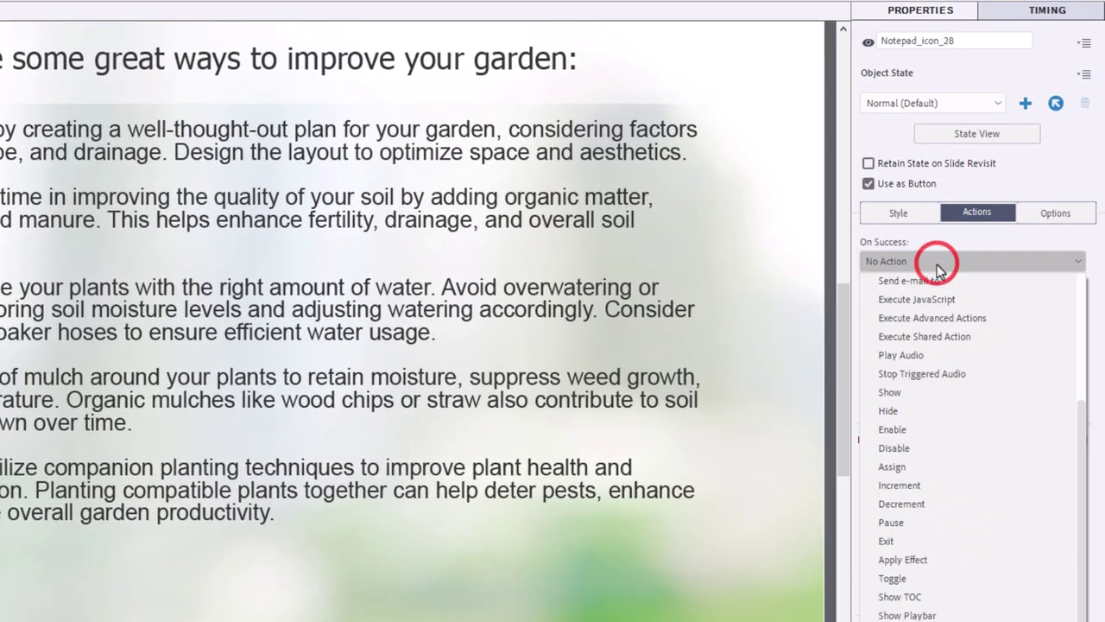
left_click(978, 337)
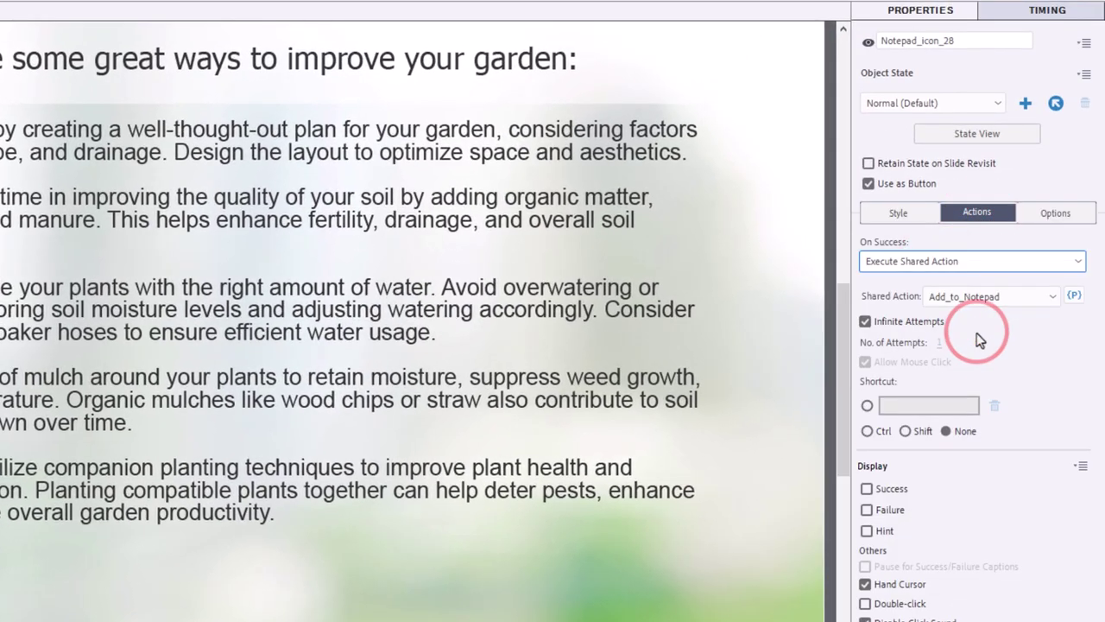
left_click(985, 296)
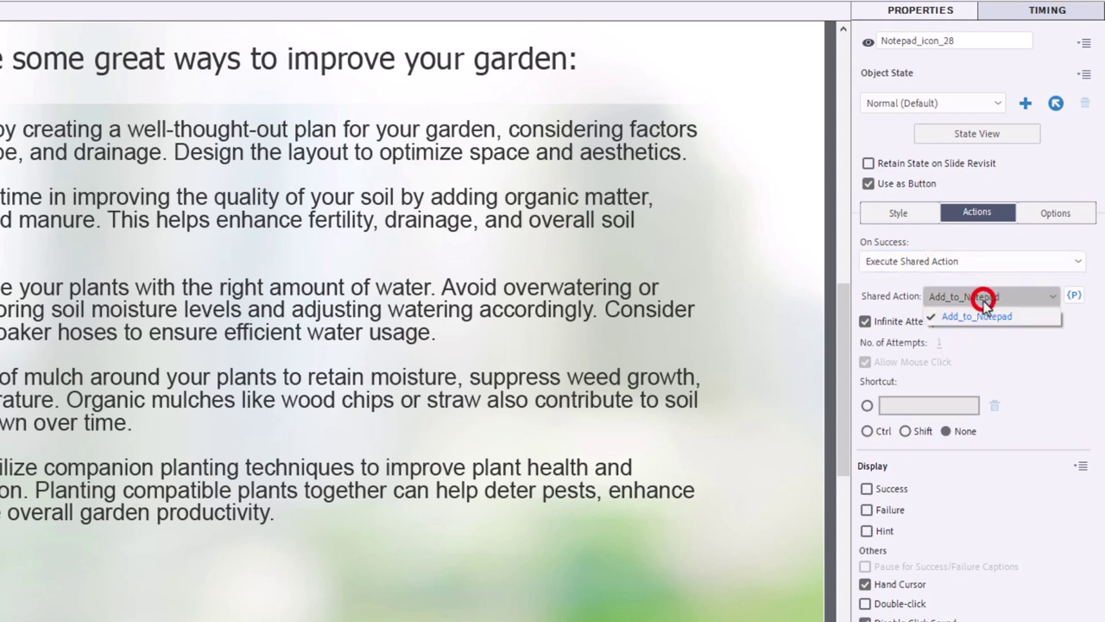
left_click(994, 298)
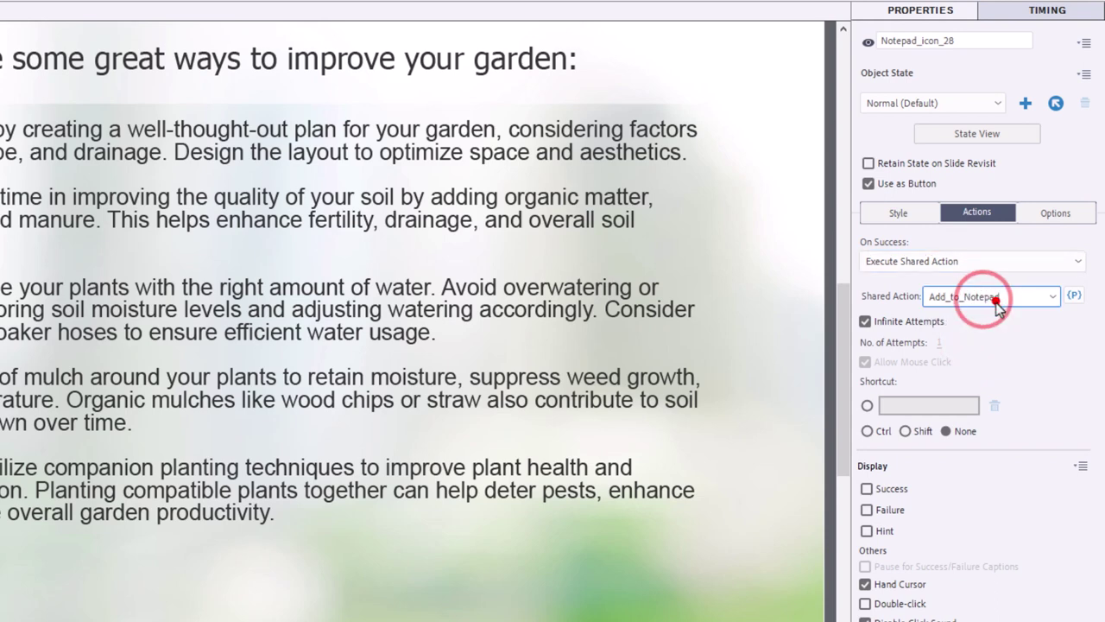
Step: In the icon's shared action parameters, set Current entry to "Temporary text" and Icon being used to Notepad_icon_28
left_click(1075, 297)
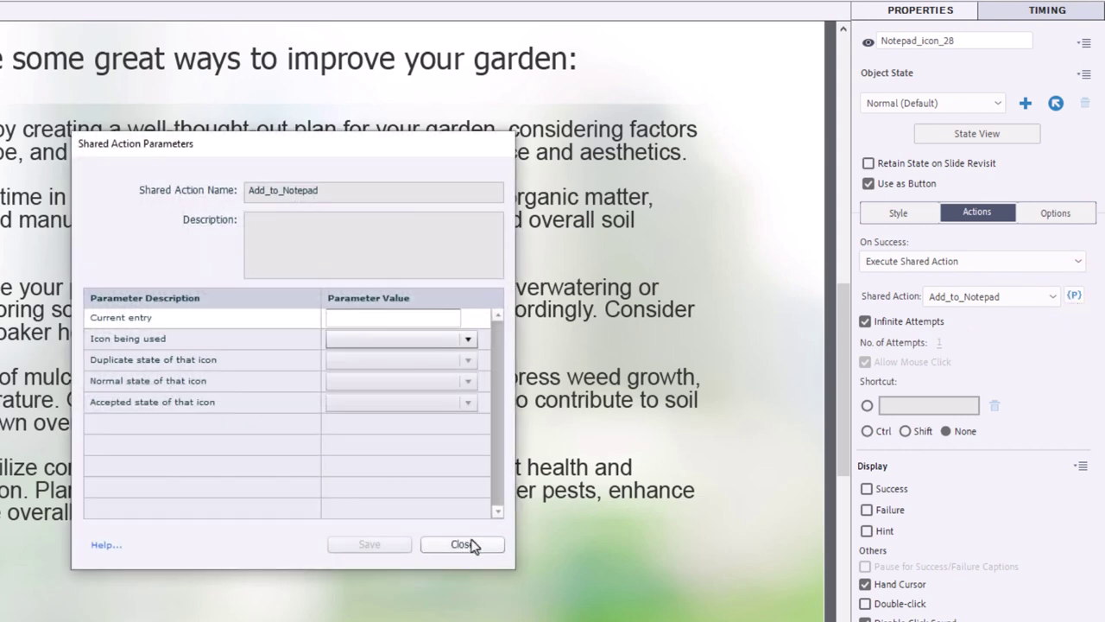
left_click(357, 317)
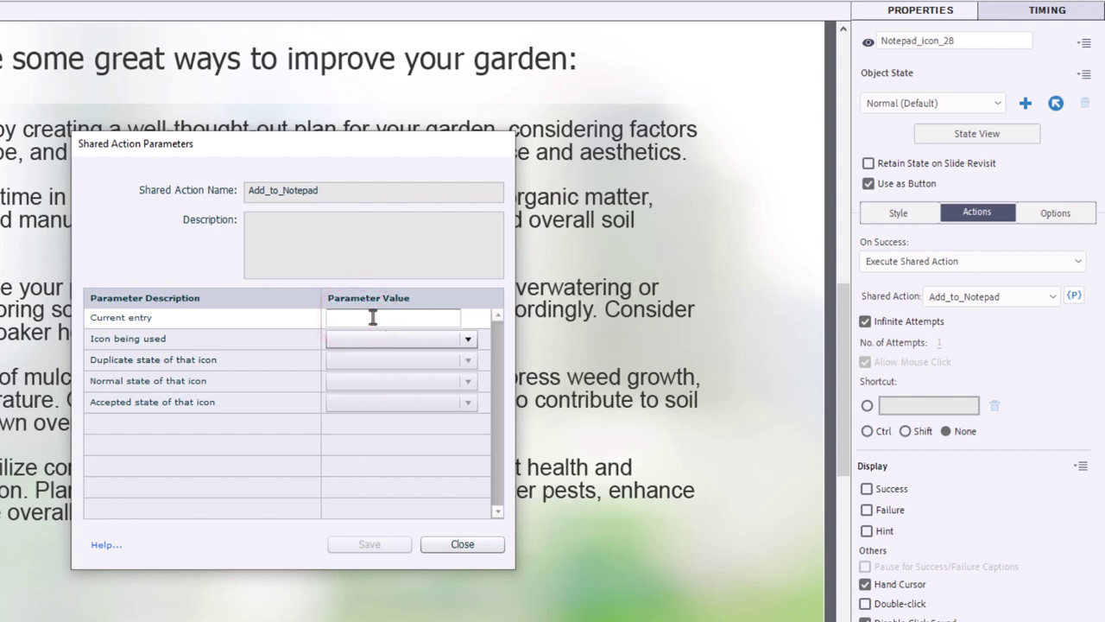
type("Temporary text")
key("Return")
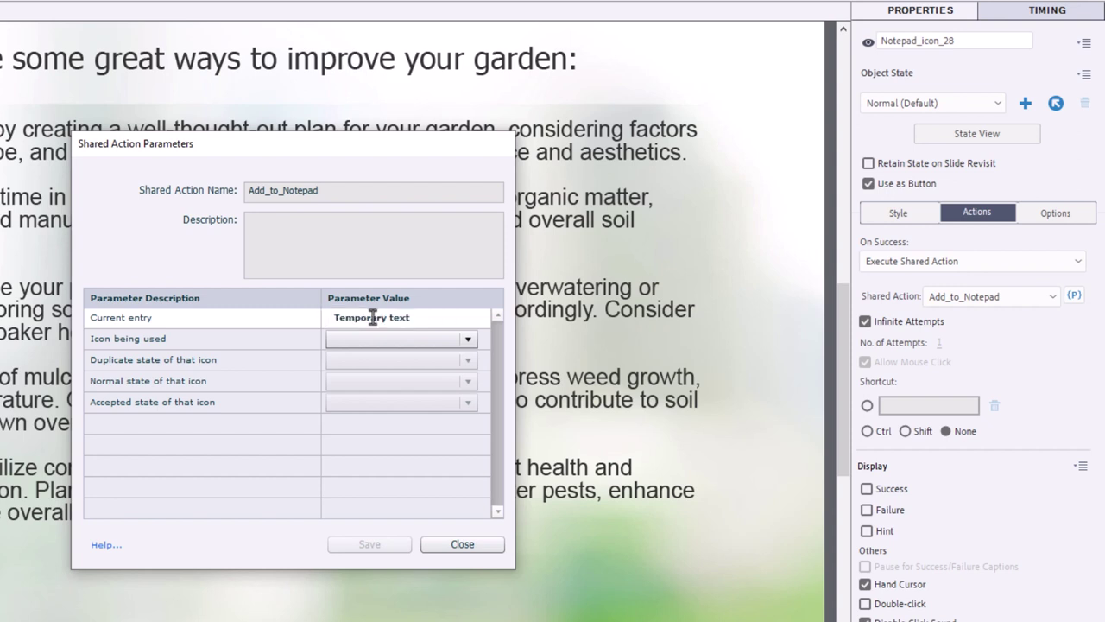
left_click(393, 339)
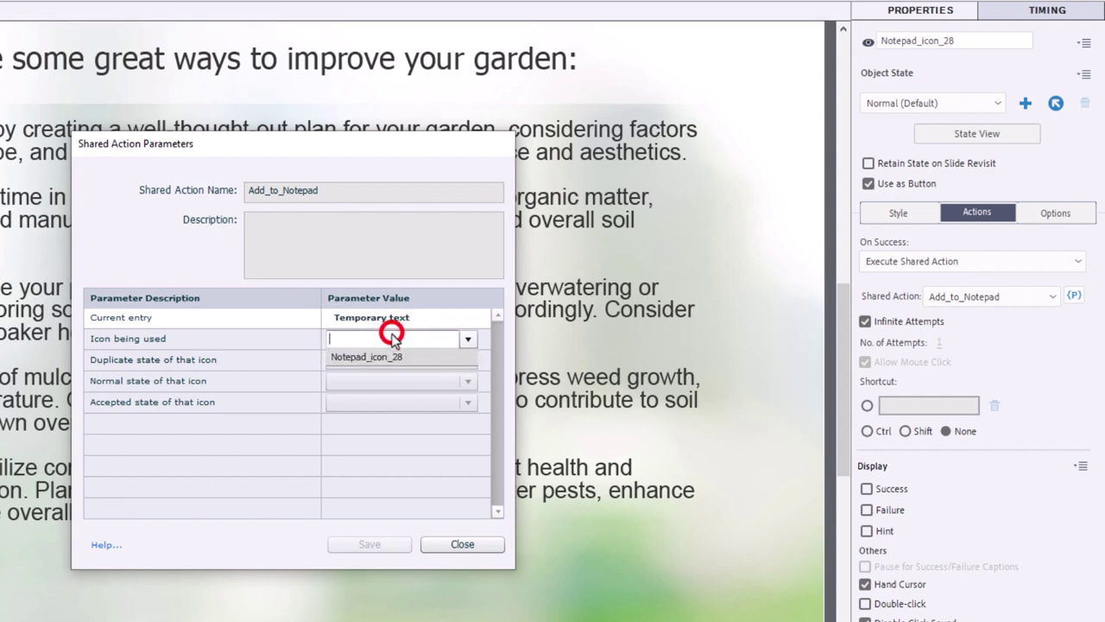
left_click(380, 358)
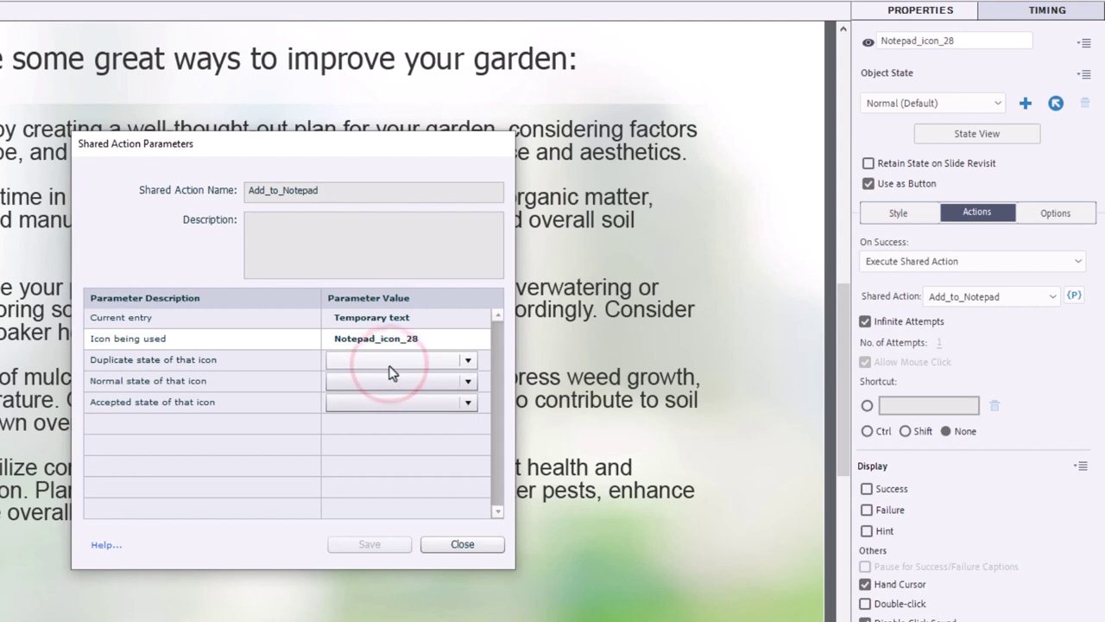
Step: Assign duplicate_entry, Normal and accepted to the icon's matching state parameters and save the parameter values
left_click(367, 363)
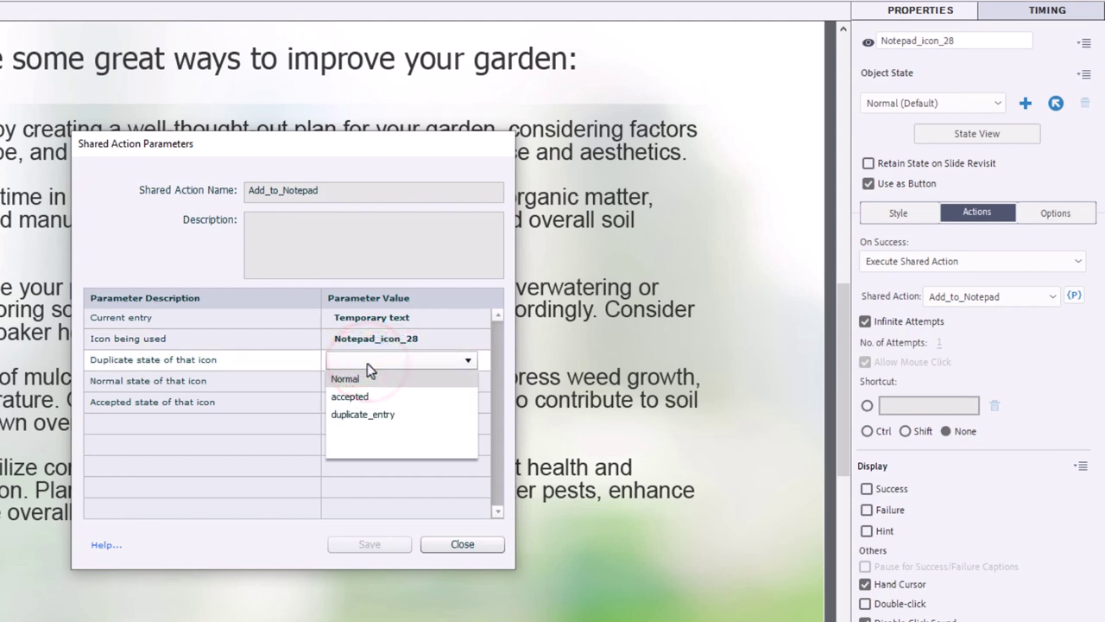
left_click(387, 415)
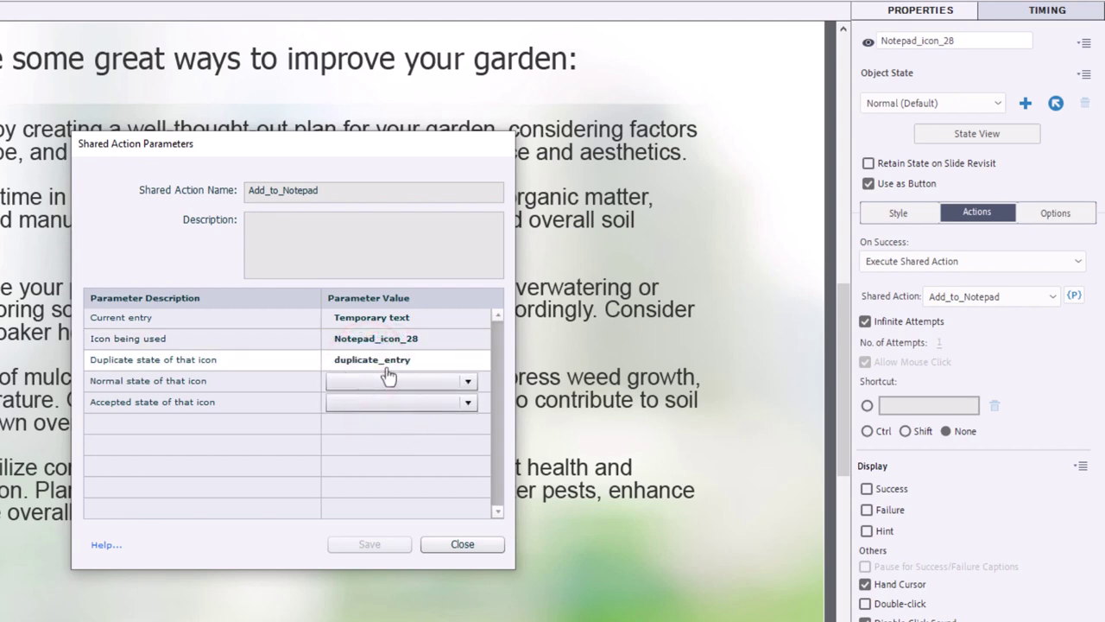
left_click(416, 380)
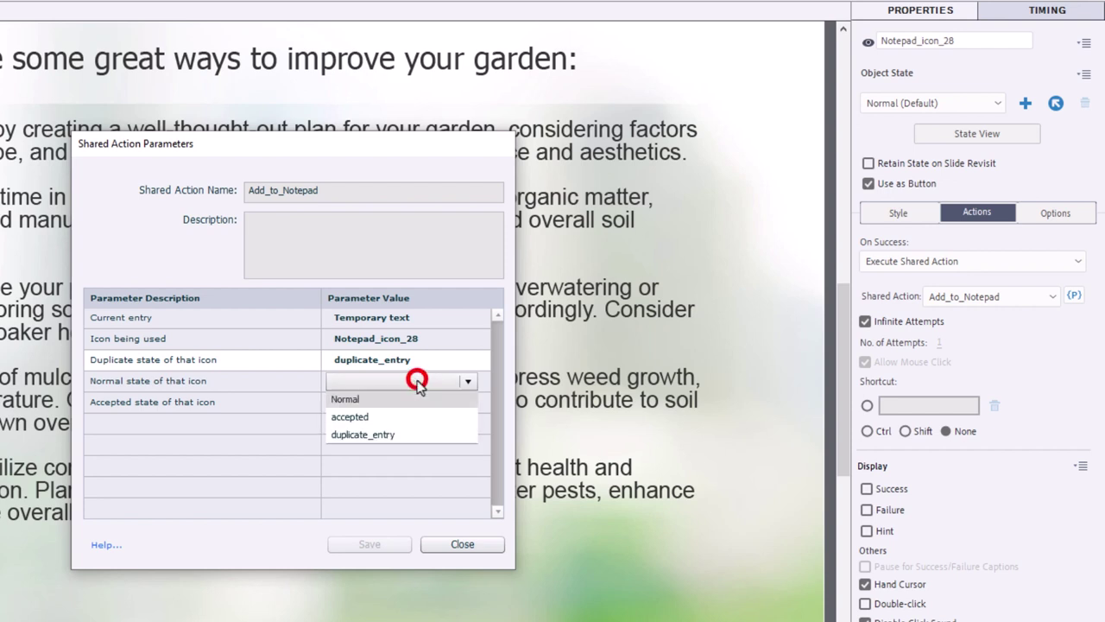
left_click(355, 399)
left_click(354, 402)
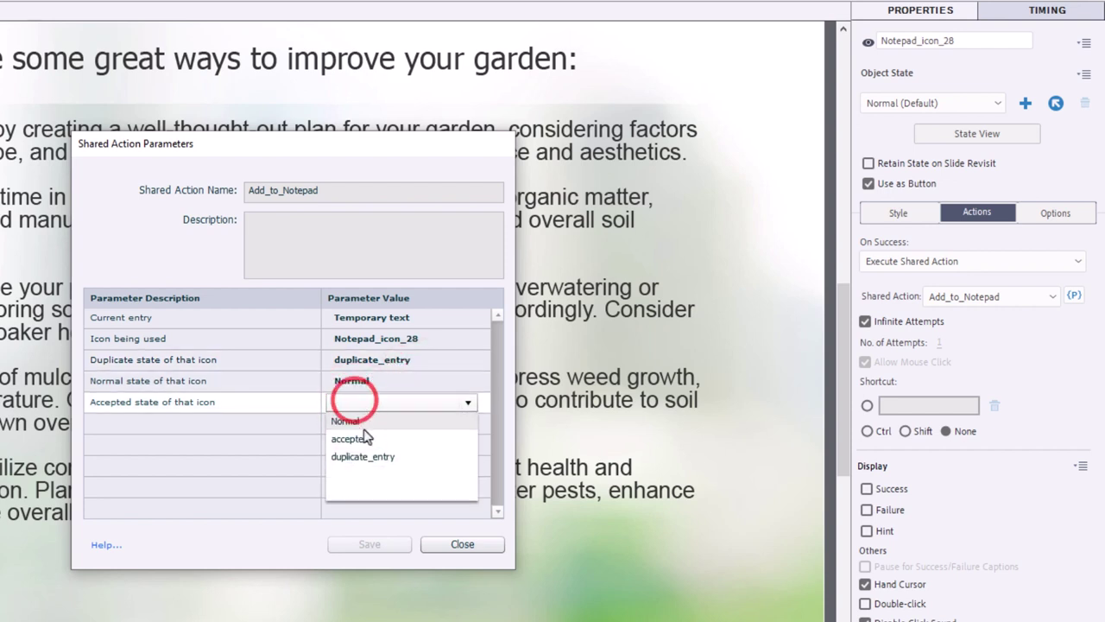
left_click(366, 432)
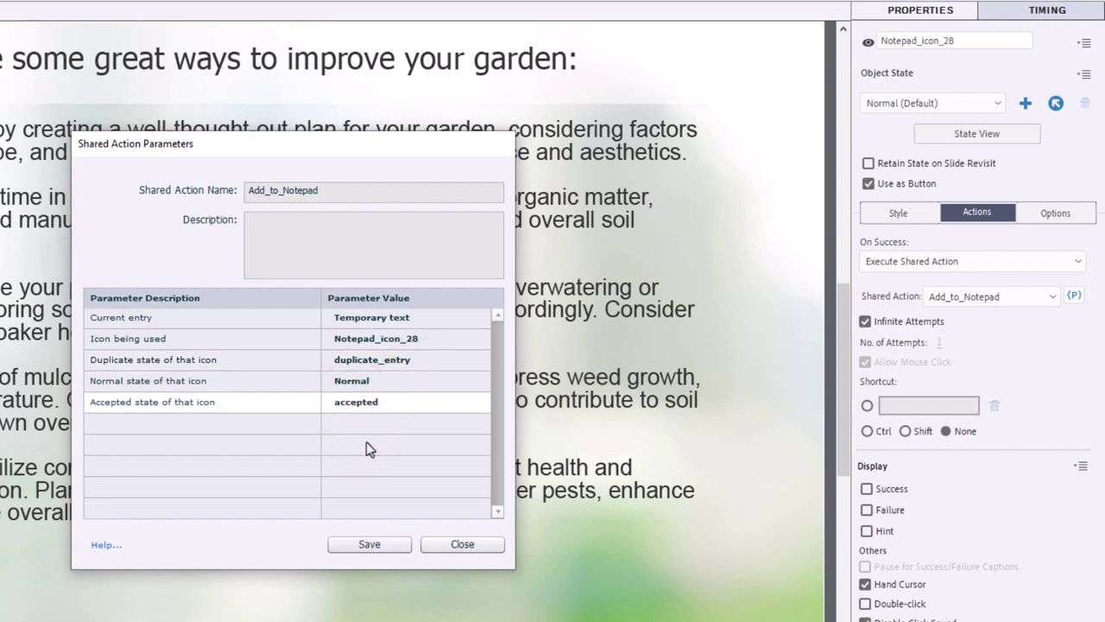
left_click(371, 544)
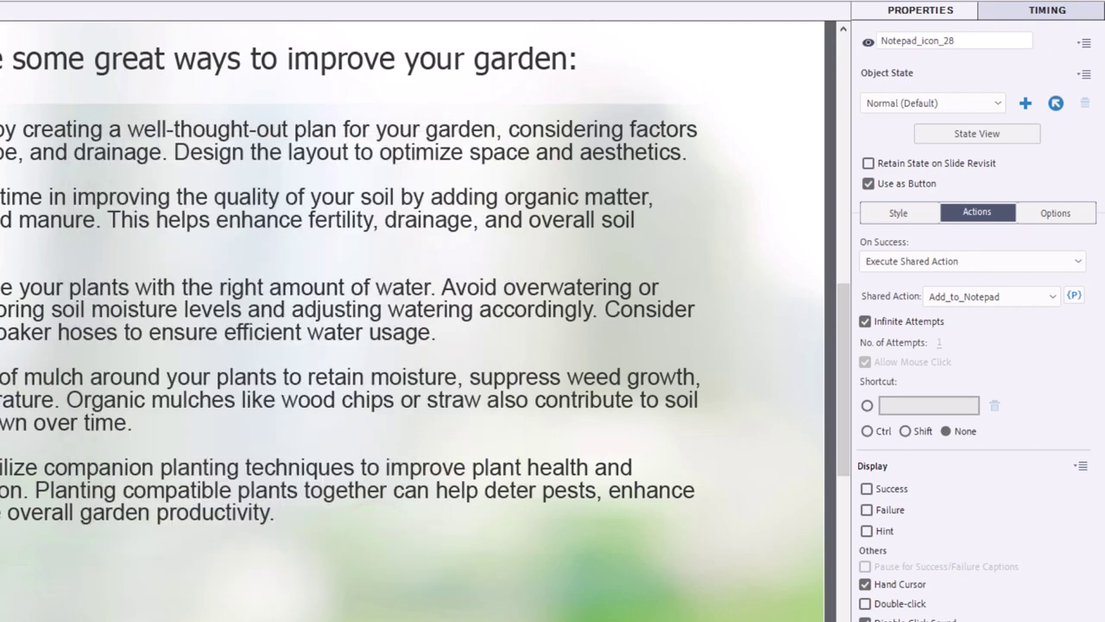
Step: Copy the full Plan and Design paragraph from the tips caption
left_click(287, 95)
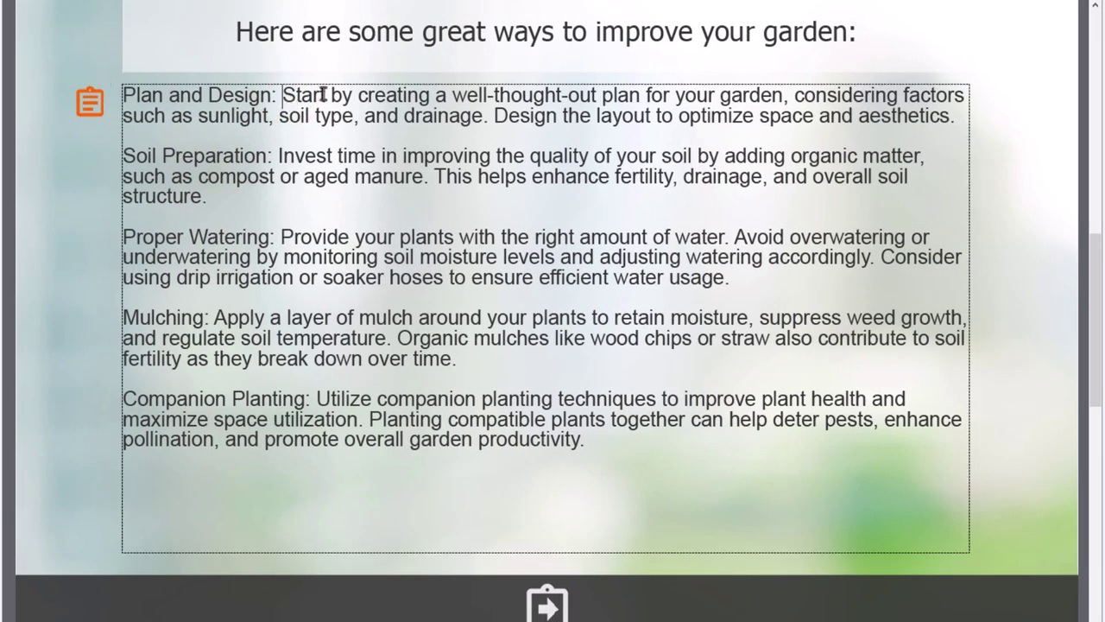
triple_click(323, 95)
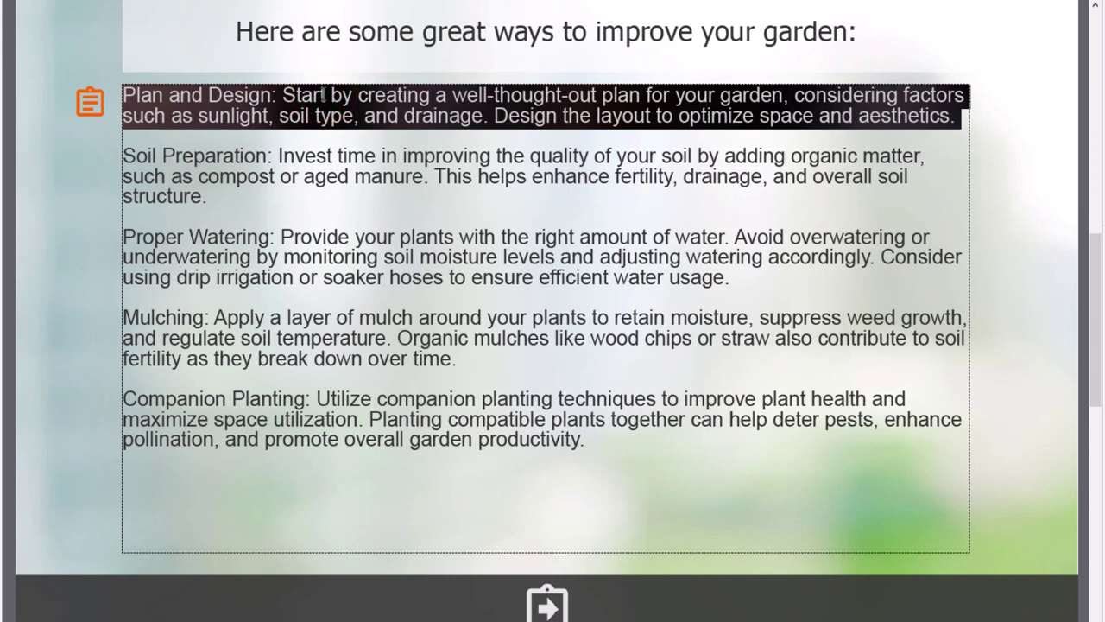
key("ctrl+c")
left_click(49, 169)
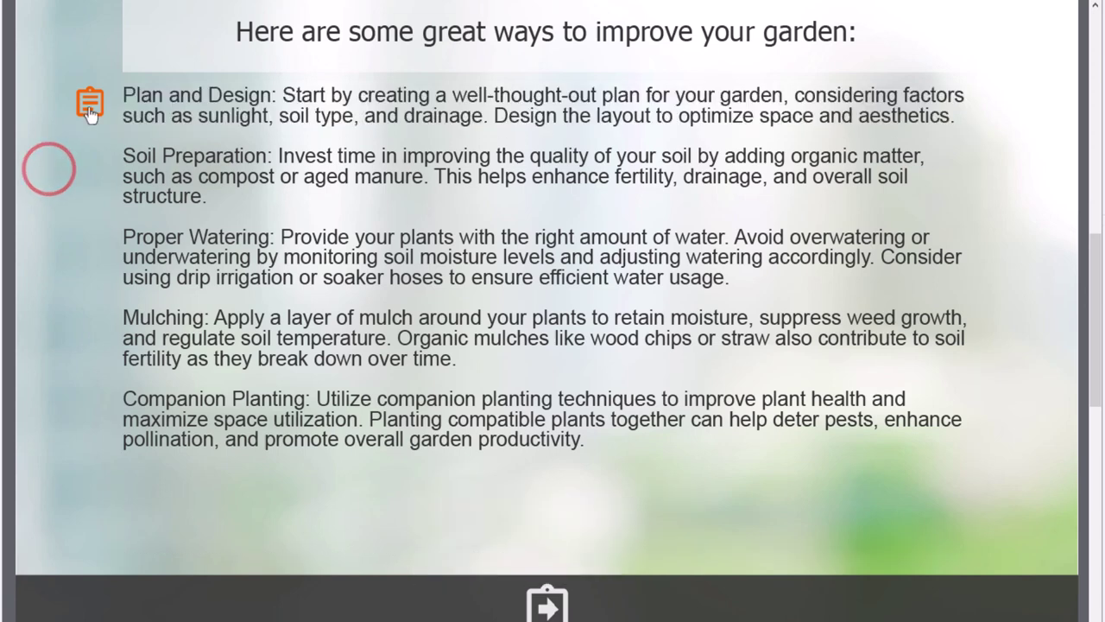
Step: Replace the Current entry parameter of Notepad_icon_28 with the copied Plan and Design paragraph and save the parameters
left_click(89, 105)
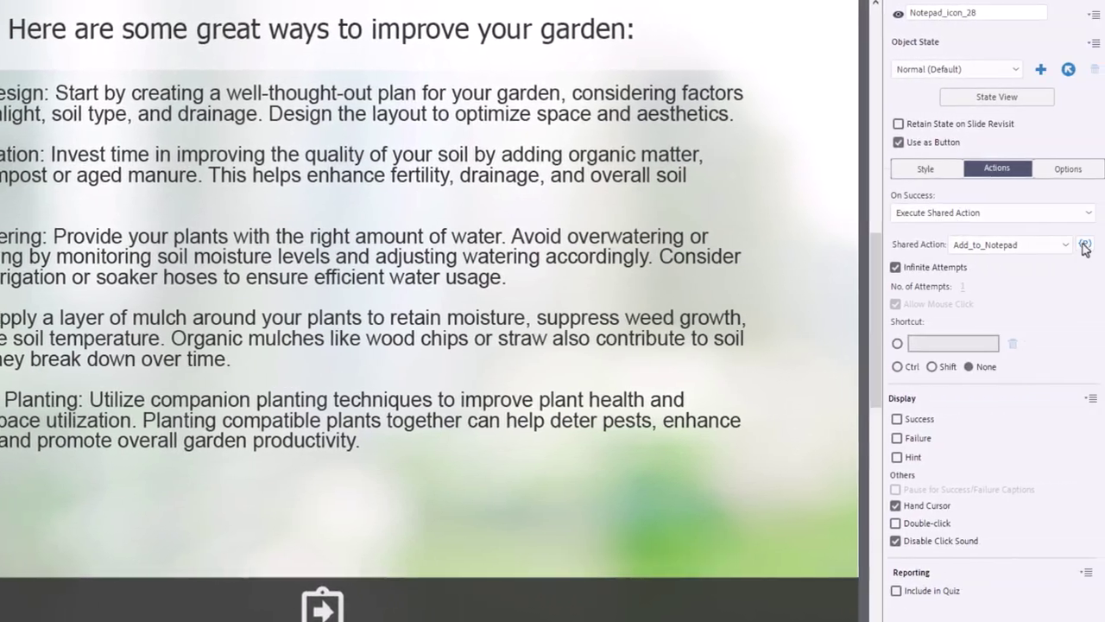
left_click(1077, 245)
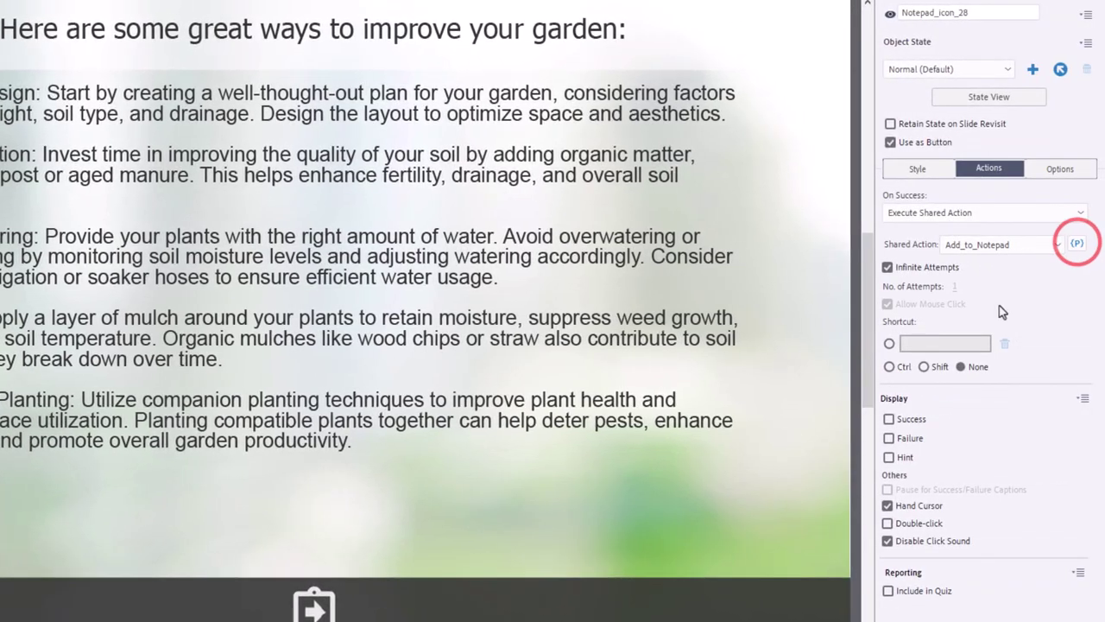
left_click(456, 264)
key("ctrl+a")
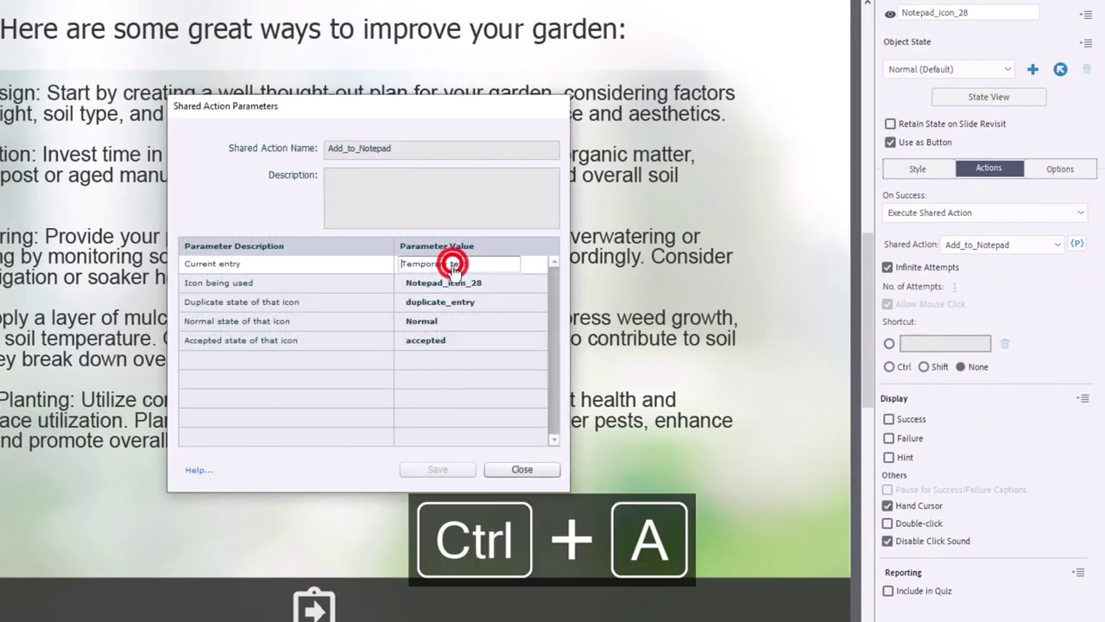
key("ctrl+v")
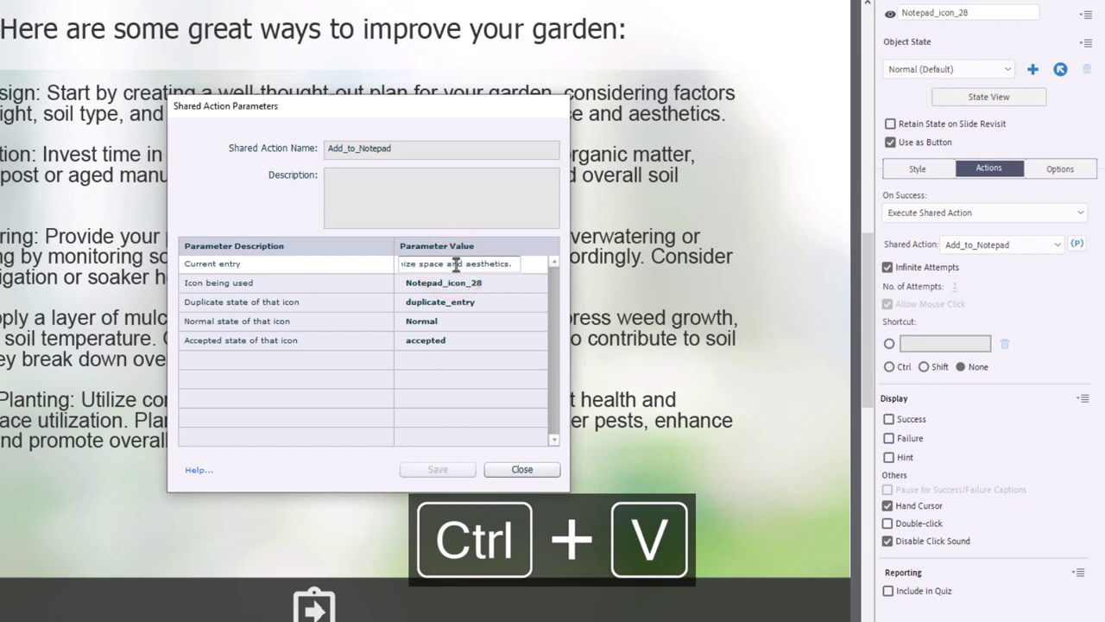
key("Return")
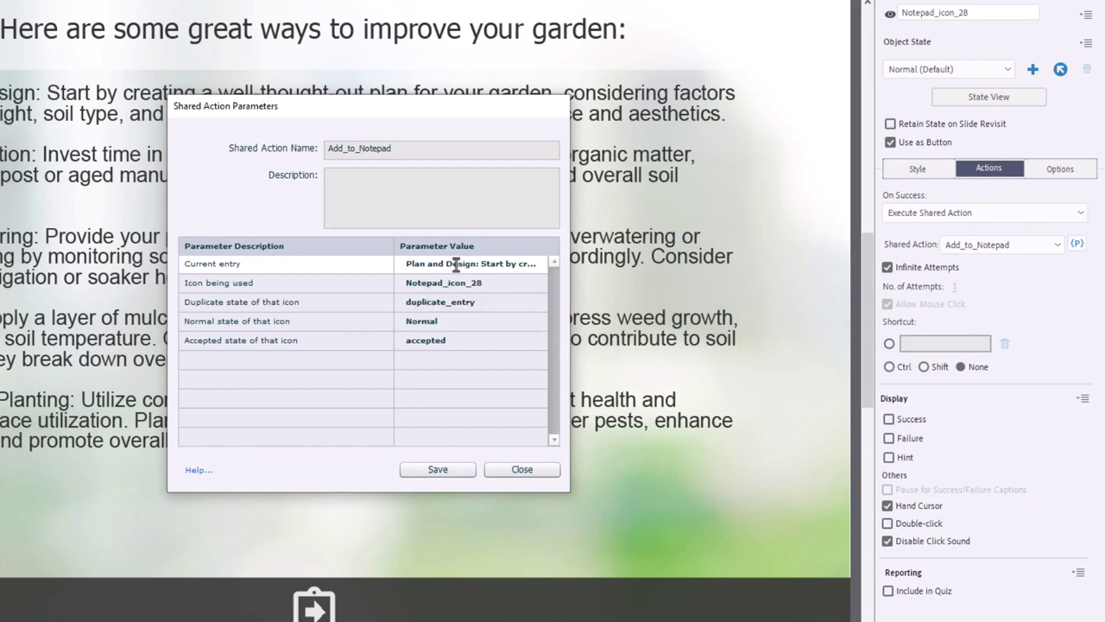
left_click(446, 472)
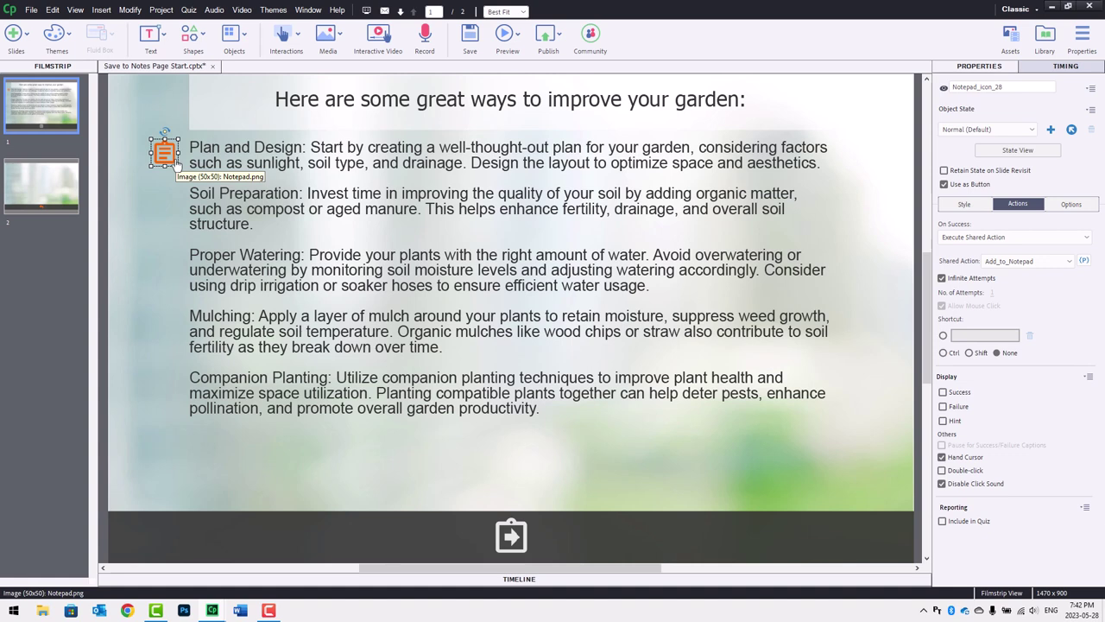
Step: Duplicate the notepad icon straight down to sit beside the Soil Preparation tip
left_click(165, 198)
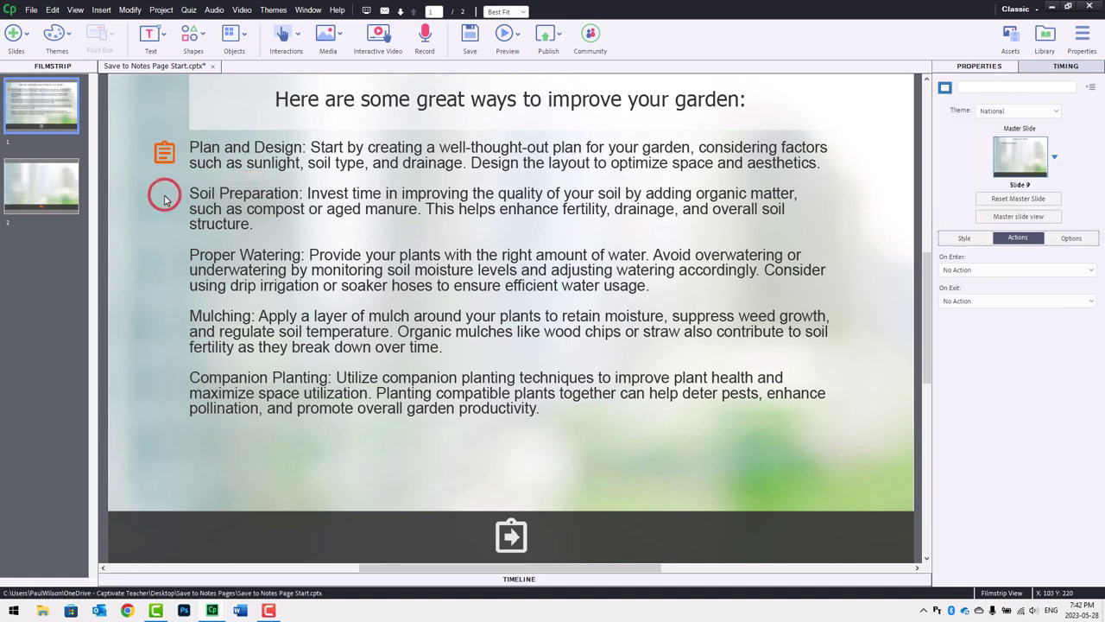
left_click(169, 156)
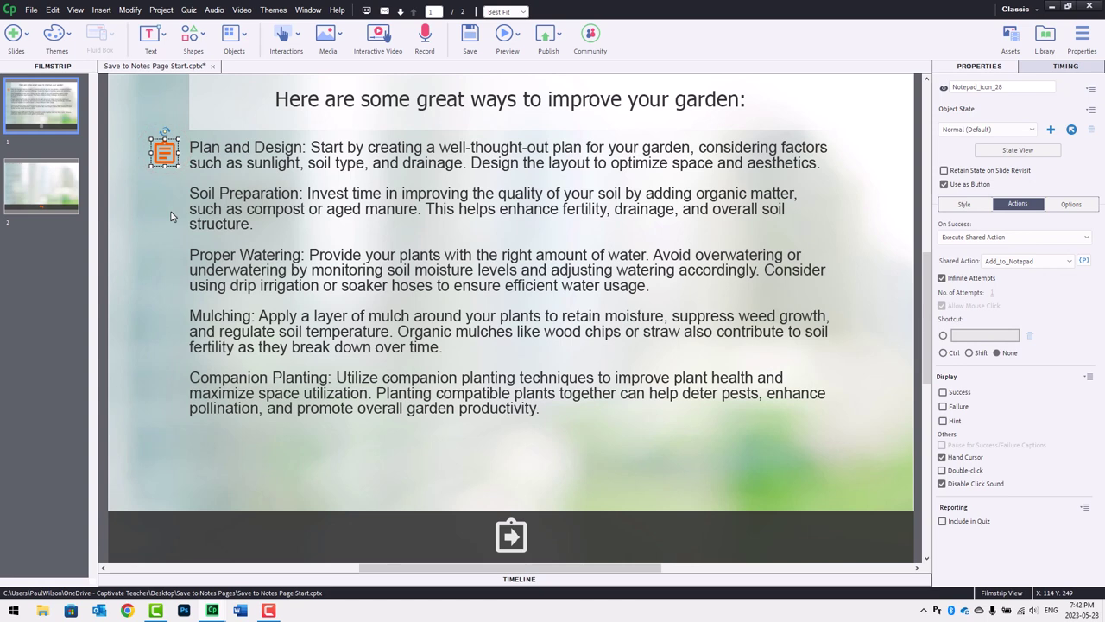
left_click_drag(165, 156, 170, 205)
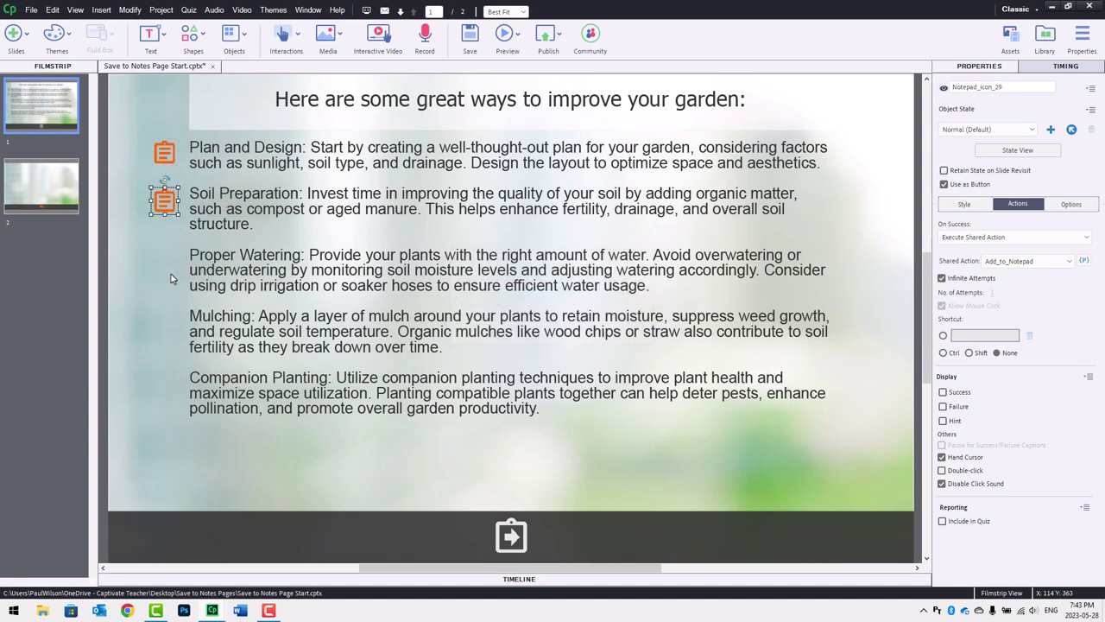
Step: Copy the full Soil Preparation paragraph from the tips caption
left_click(307, 199)
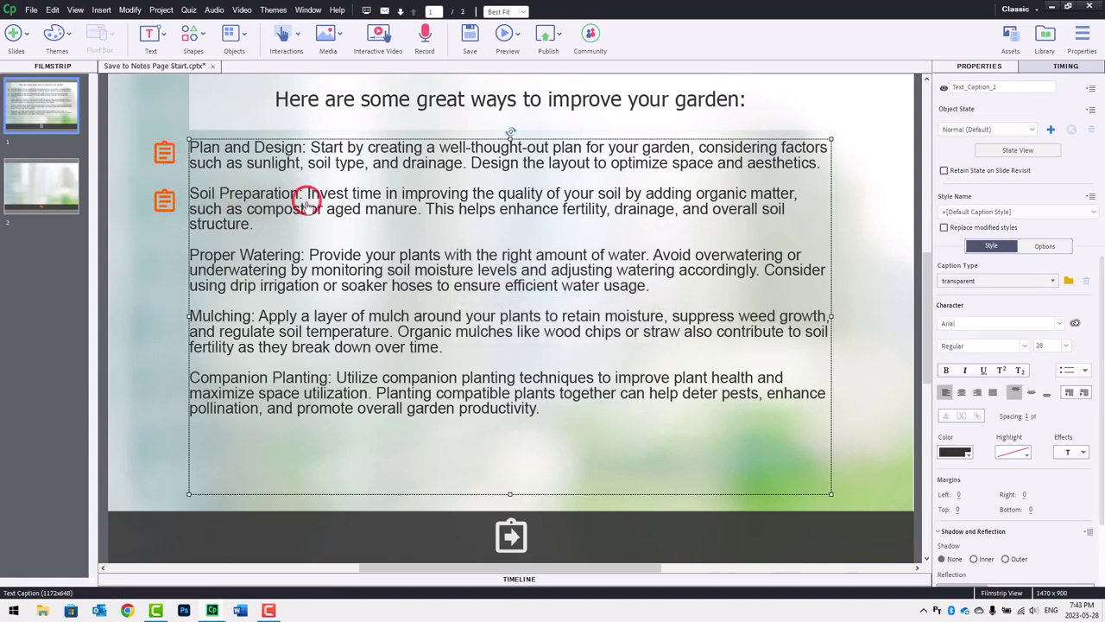
triple_click(298, 197)
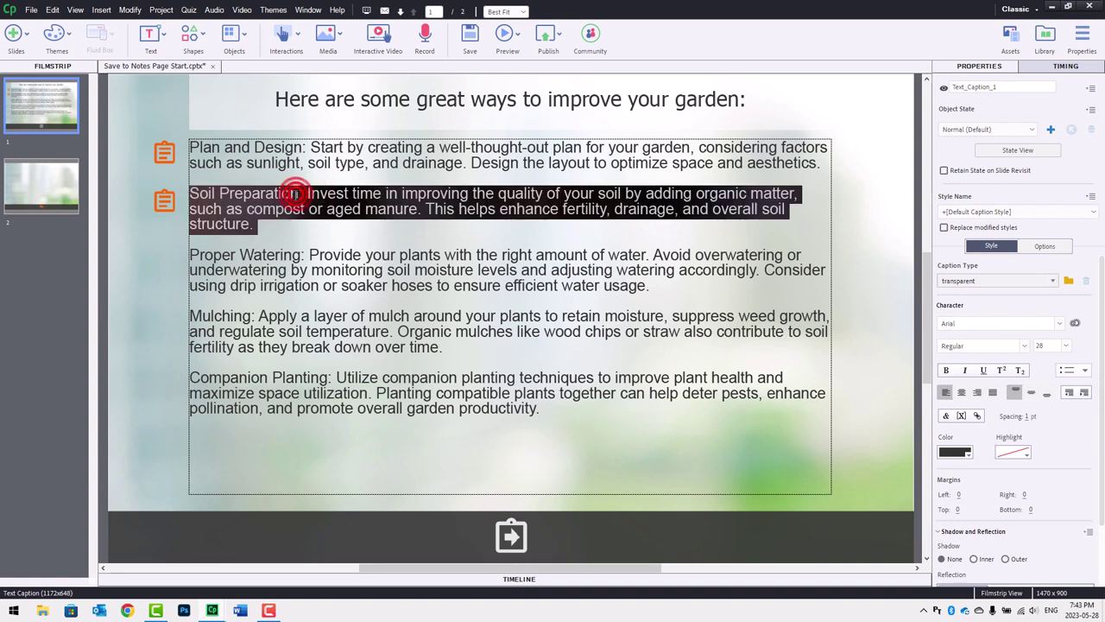
key("ctrl+c")
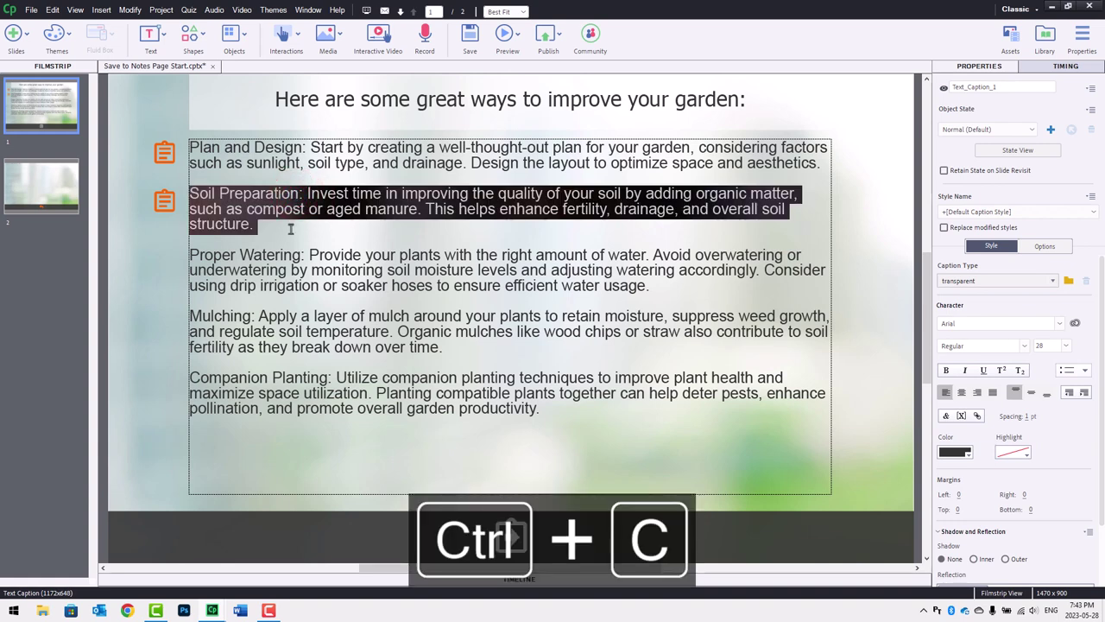
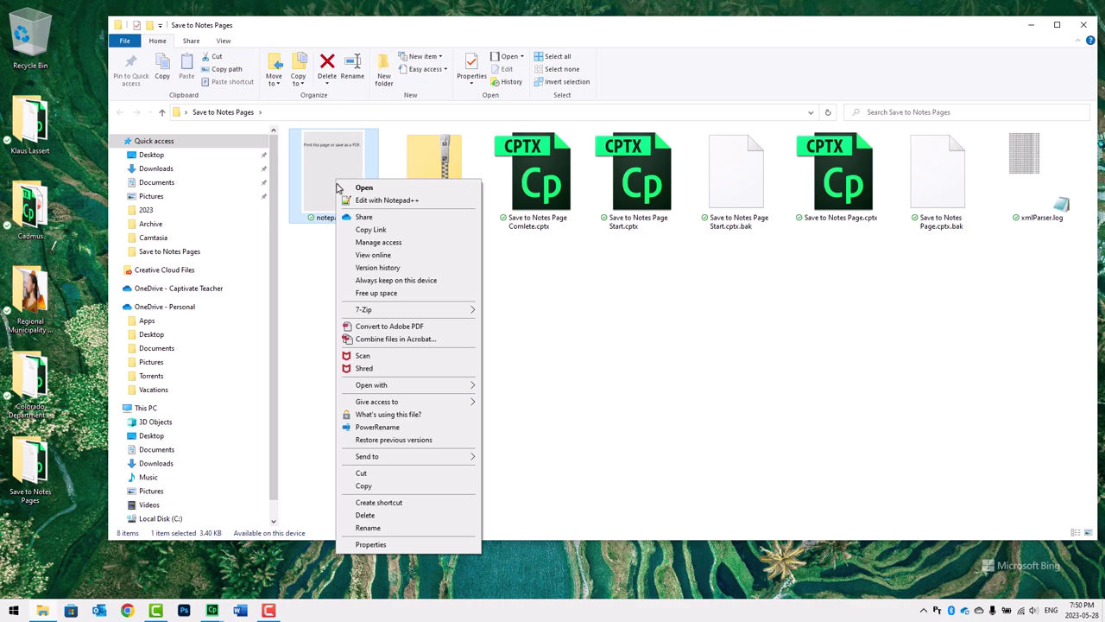
Step: Open notepad.html in Visual Studio Code and examine the body background and the p, h1 and h2 style rules
mouse_move(407, 391)
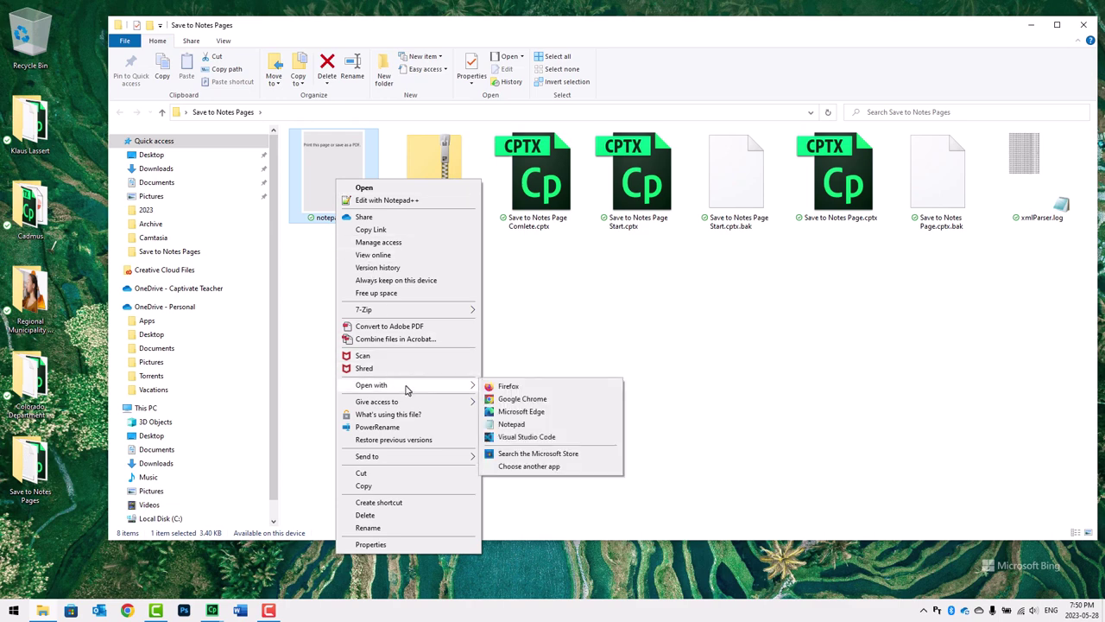
left_click(547, 439)
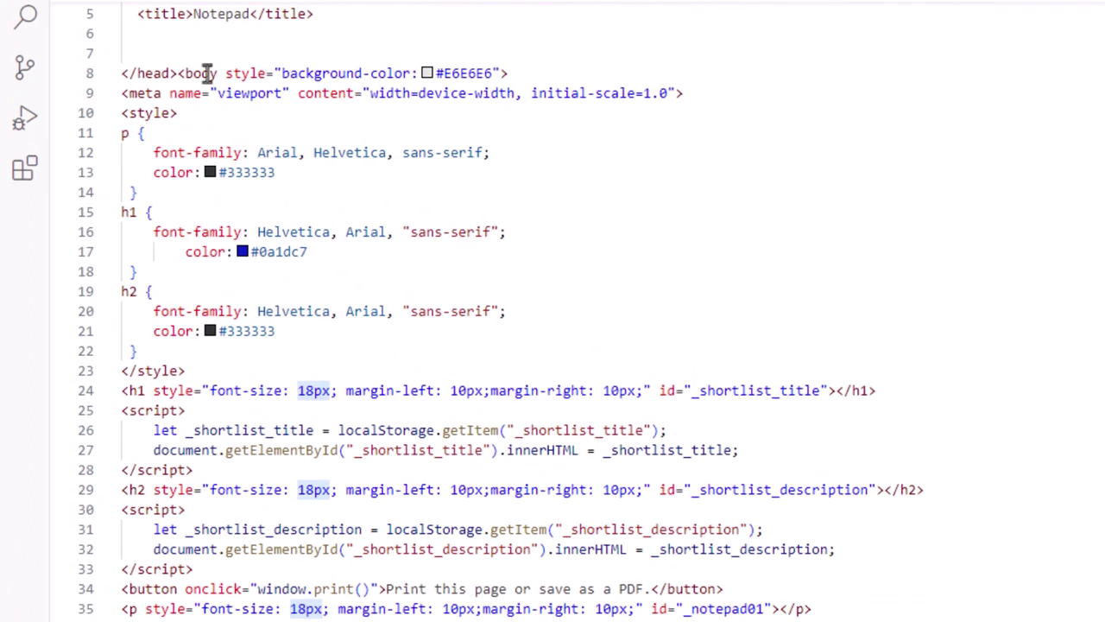
mouse_move(178, 72)
left_click(123, 134)
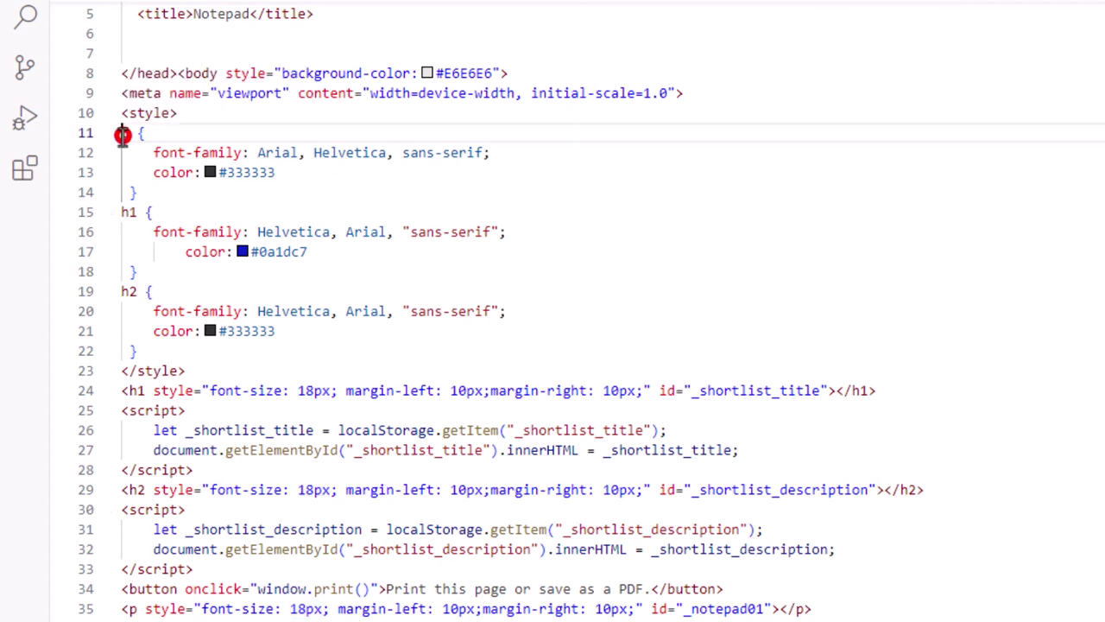
left_click_drag(123, 134, 380, 170)
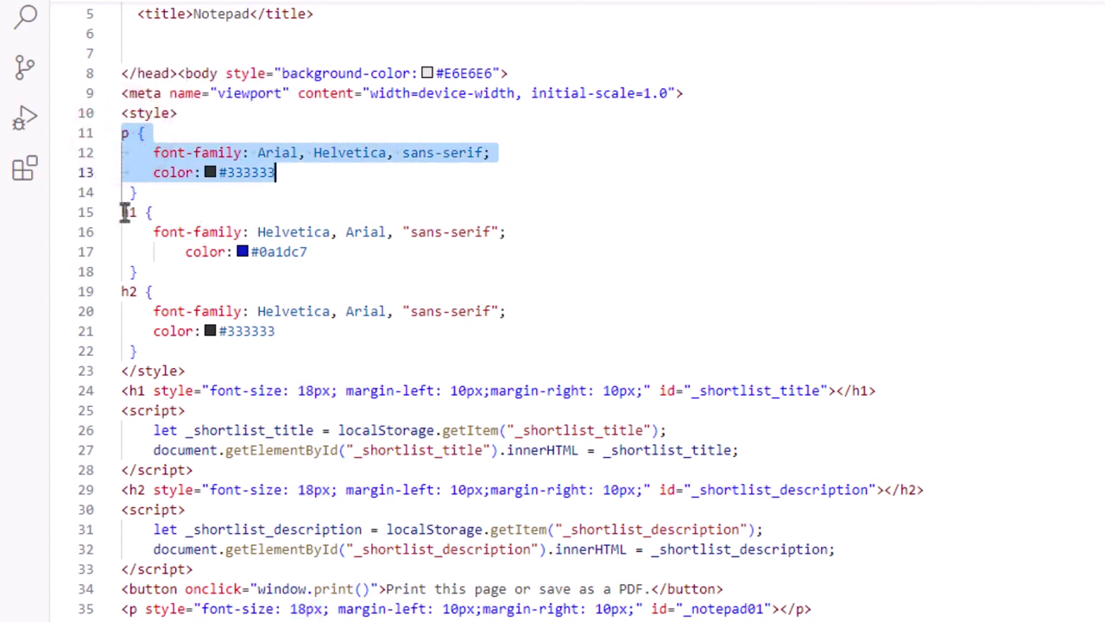
left_click_drag(121, 212, 462, 326)
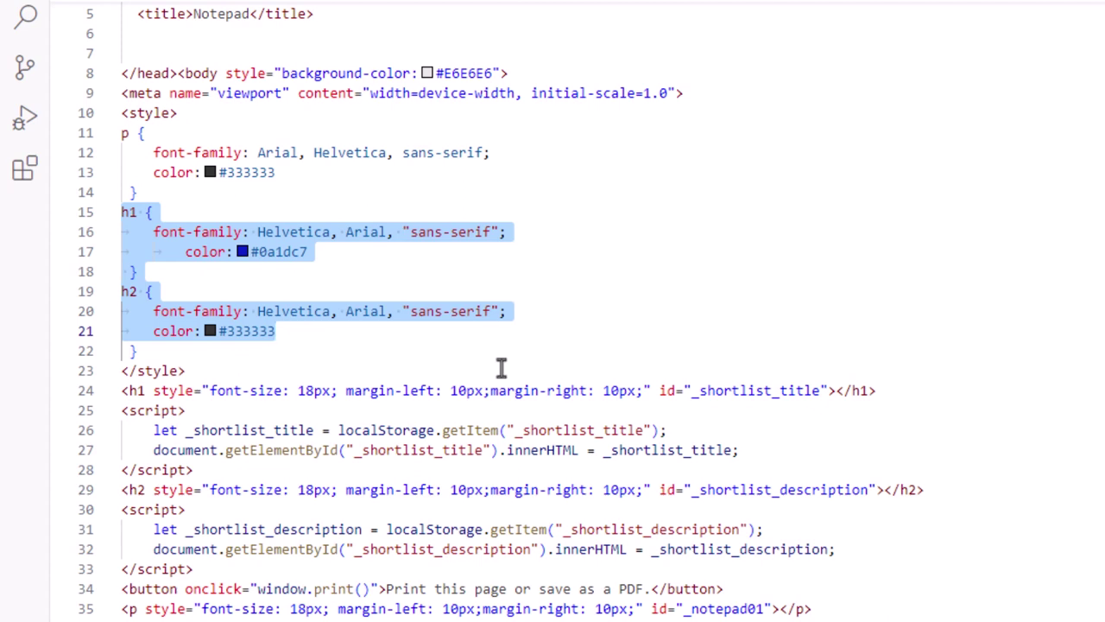
Step: Examine the h1 and h2 code blocks that load _shortlist_title and _shortlist_description from local storage
scroll(676, 296, "down", 2)
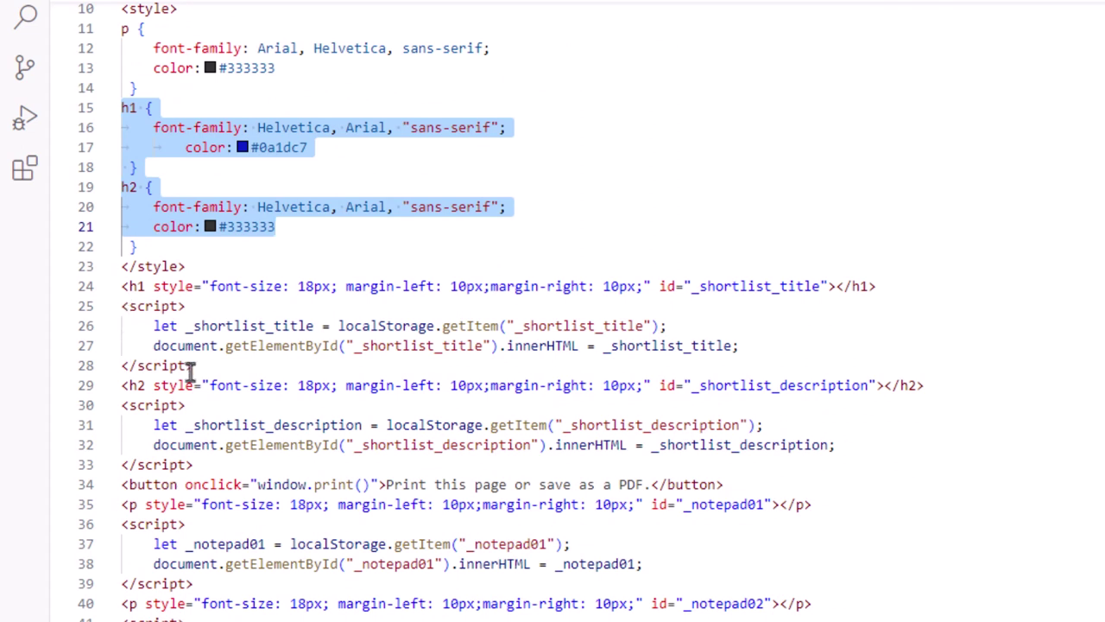
left_click_drag(192, 366, 105, 286)
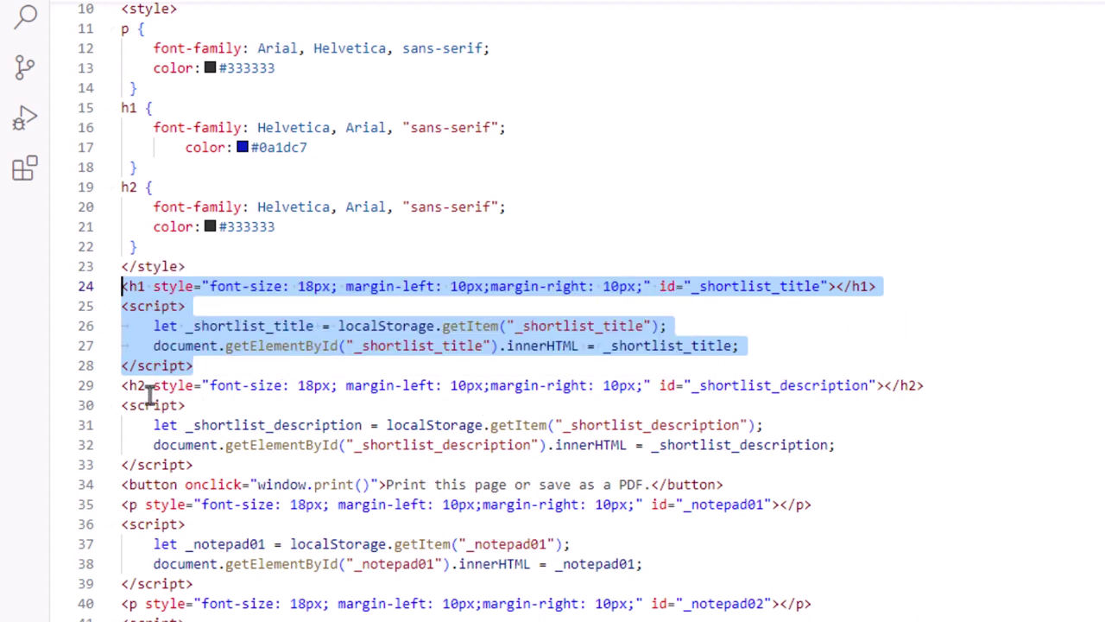
left_click_drag(121, 389, 215, 461)
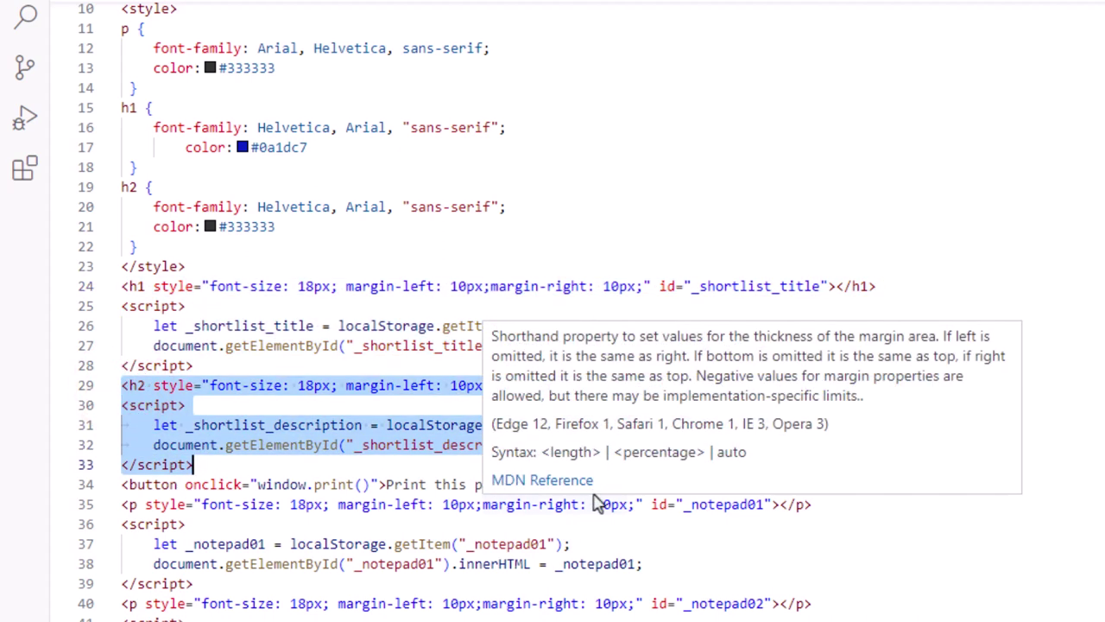
scroll(584, 493, "down", 2)
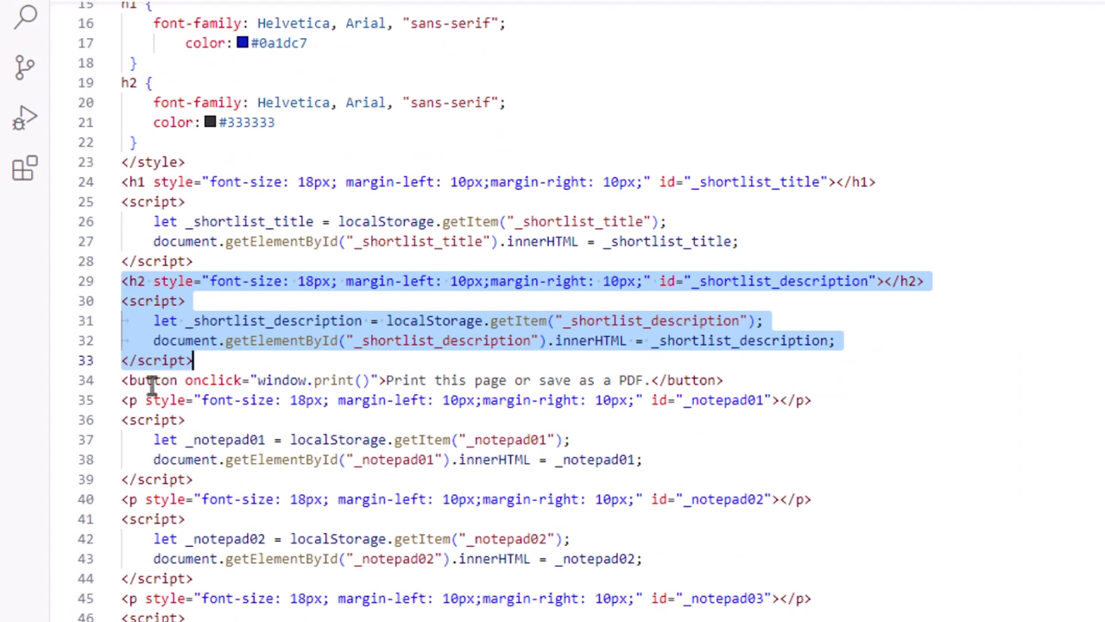
Step: Examine the print button's label and the paragraph IDs _notepad01 to _notepad03, then the remaining code of notepad.html
left_click_drag(122, 384, 186, 420)
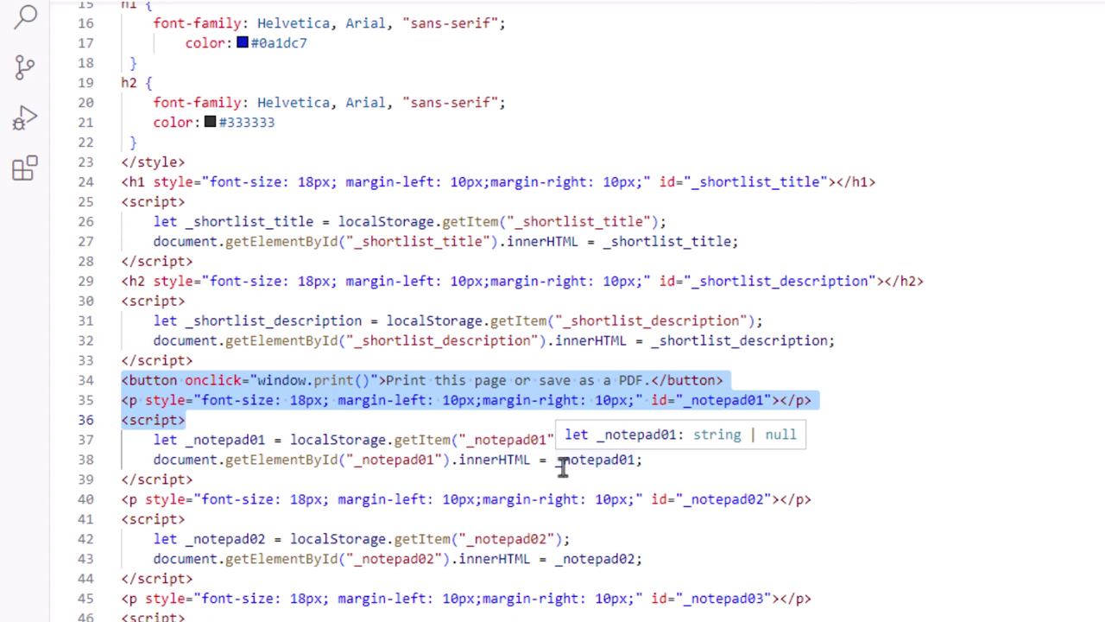
left_click(618, 380)
left_click_drag(385, 380, 654, 380)
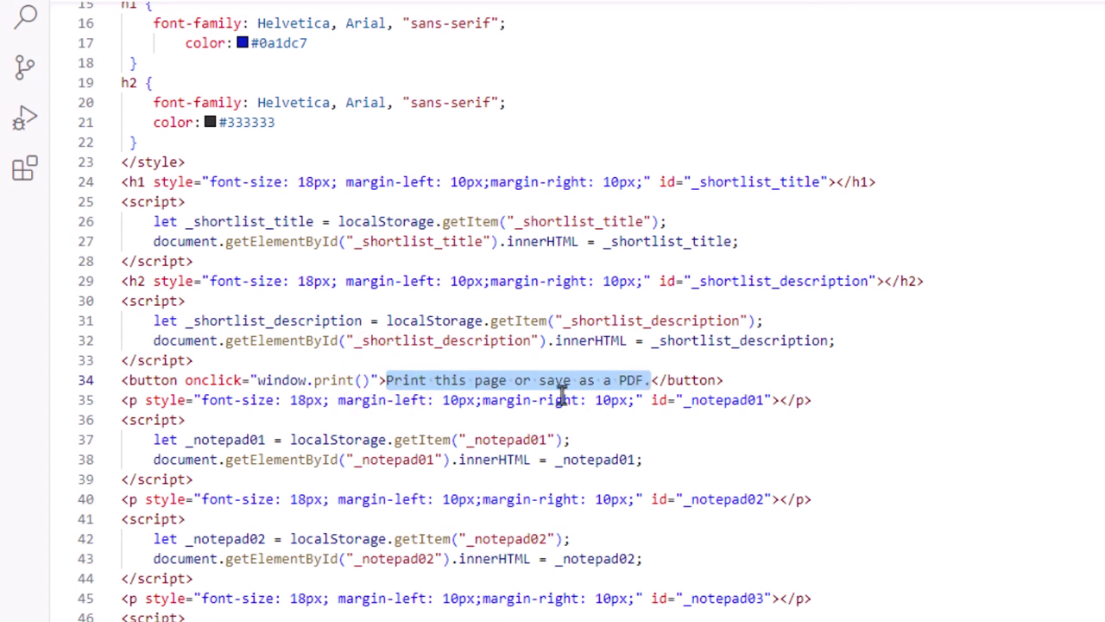
double_click(688, 400)
double_click(687, 499)
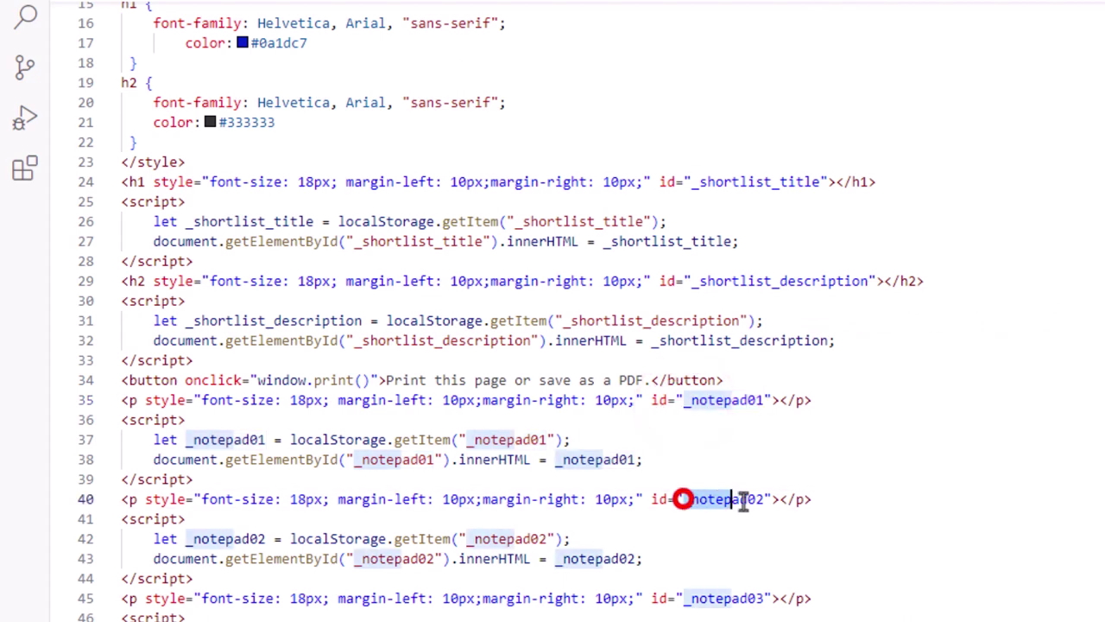
double_click(691, 598)
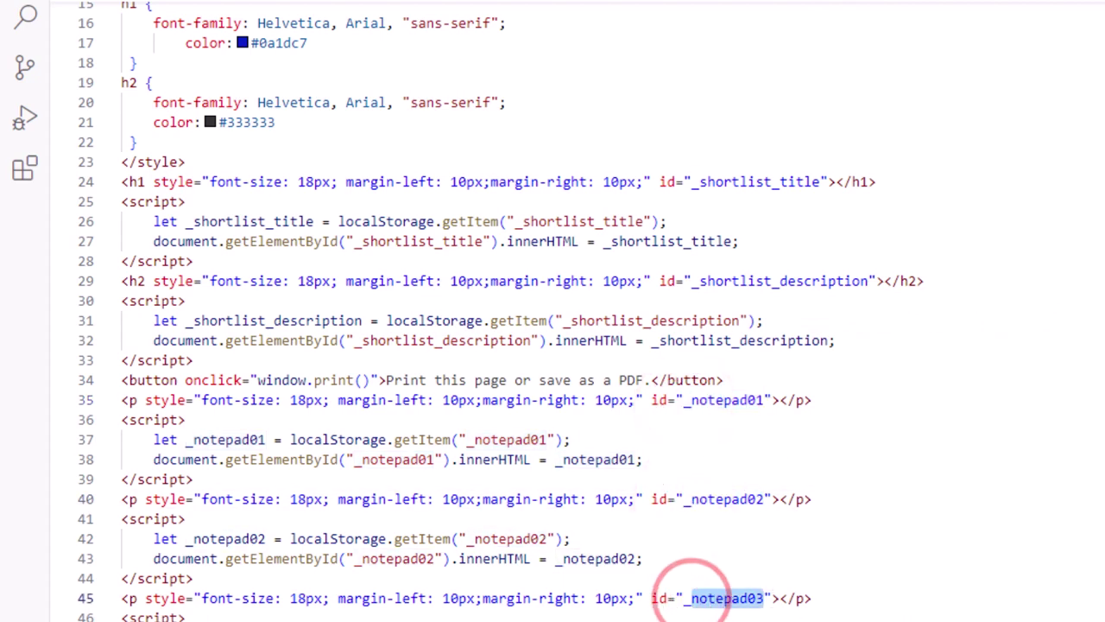
scroll(1079, 556, "down", 3)
scroll(976, 516, "down", 7)
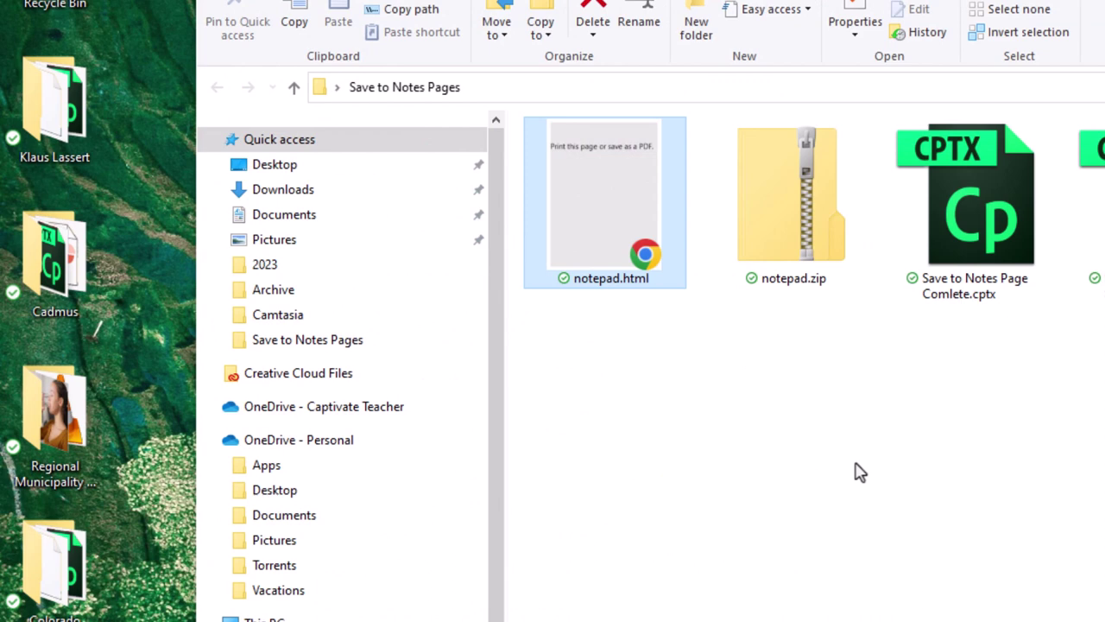
Step: Delete the existing notepad.zip and compress notepad.html into a new notepad.zip with 7-Zip
left_click(855, 488)
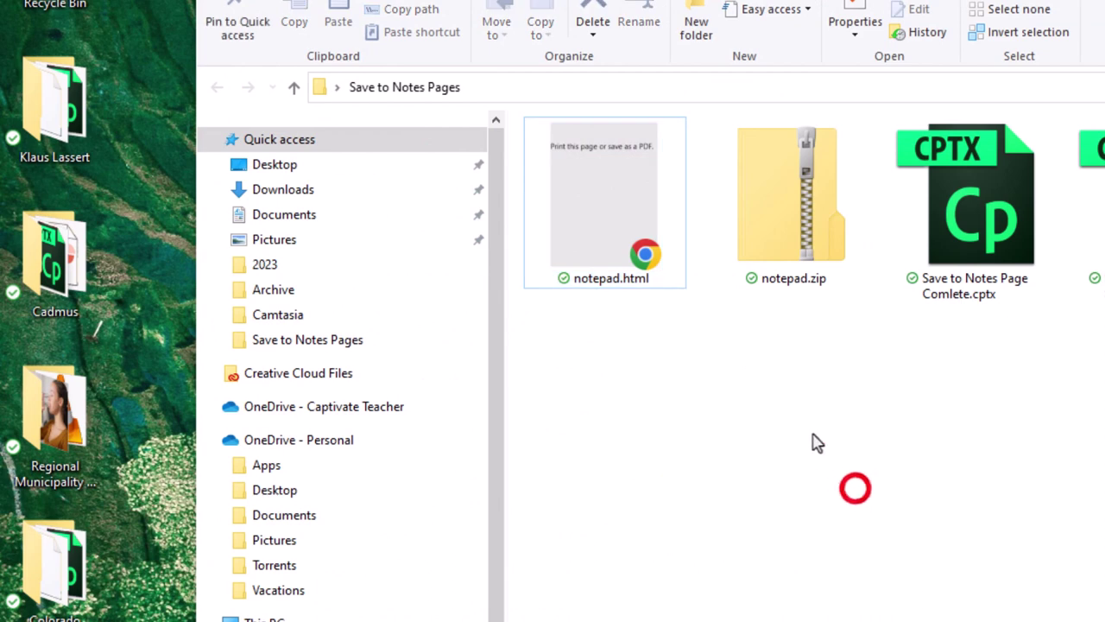
left_click(787, 226)
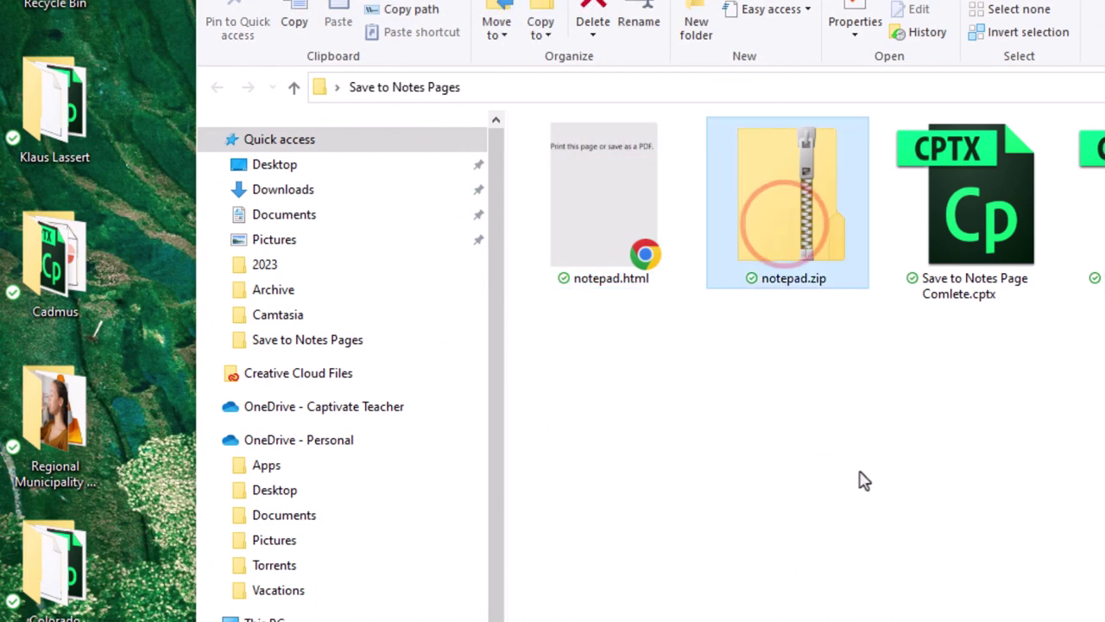
key("Delete")
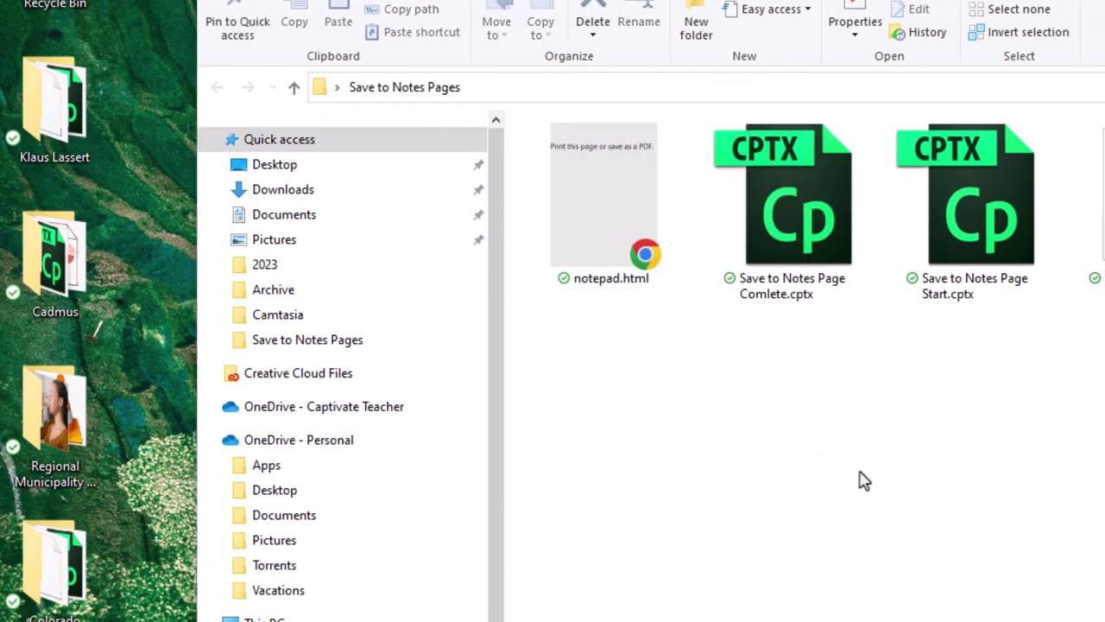
right_click(609, 216)
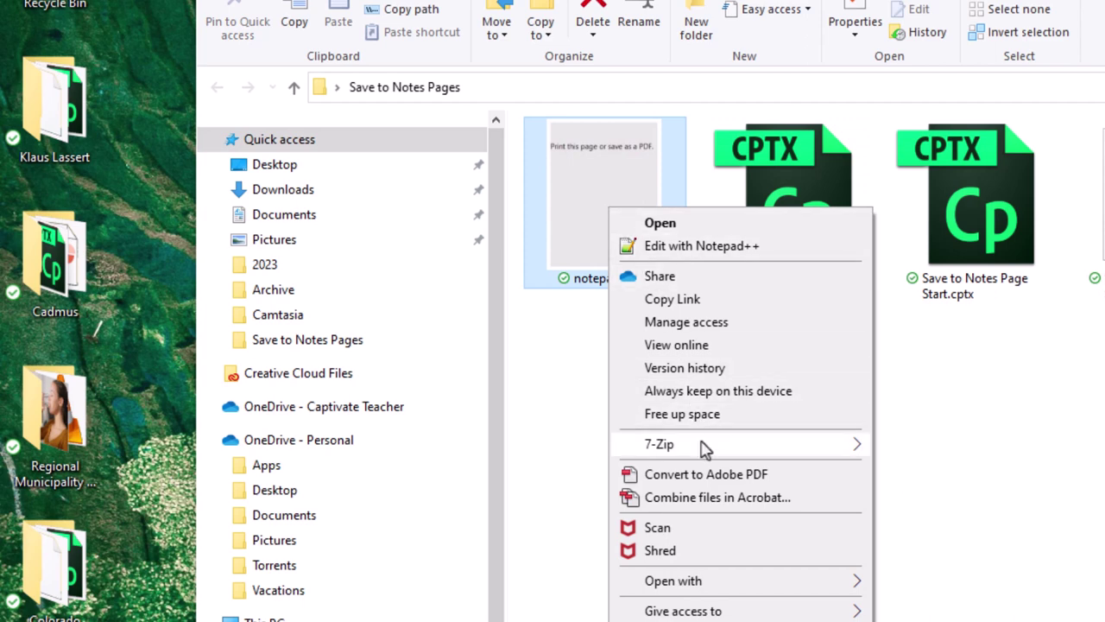
mouse_move(704, 449)
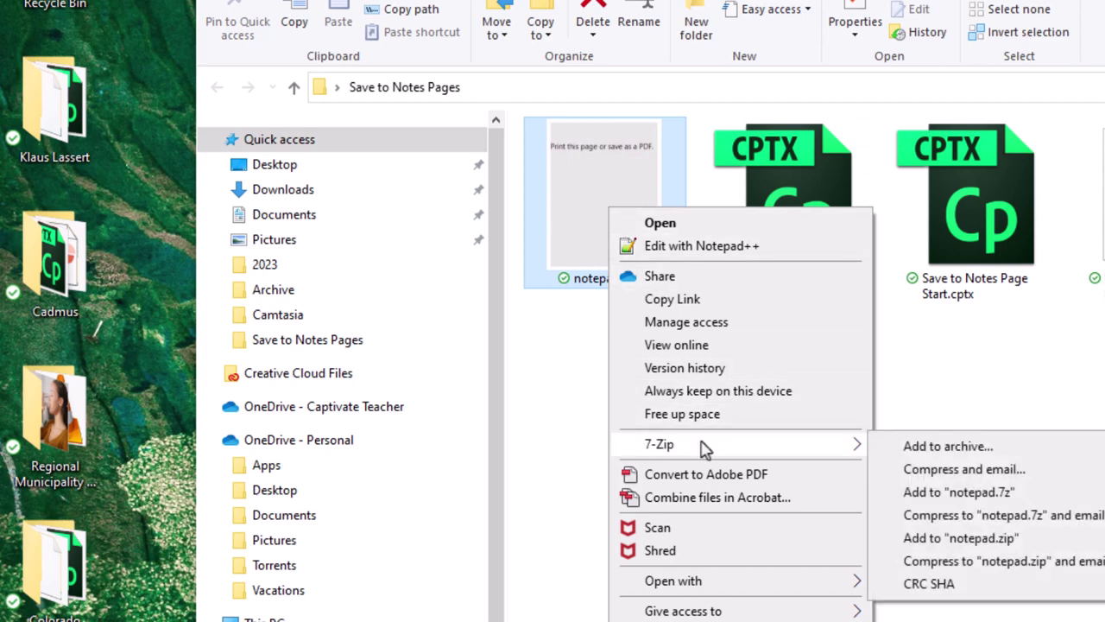
left_click(996, 539)
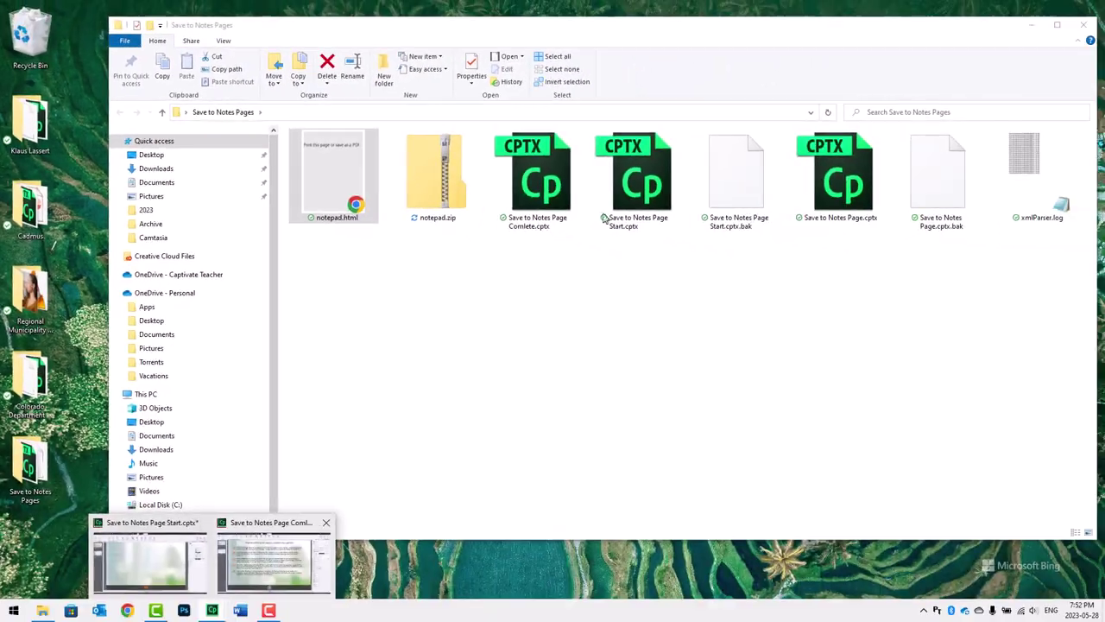
Step: Insert notepad.zip from File Explorer as a web object on slide 2 of the Save to Notes Page Start project in Captivate
left_click(146, 560)
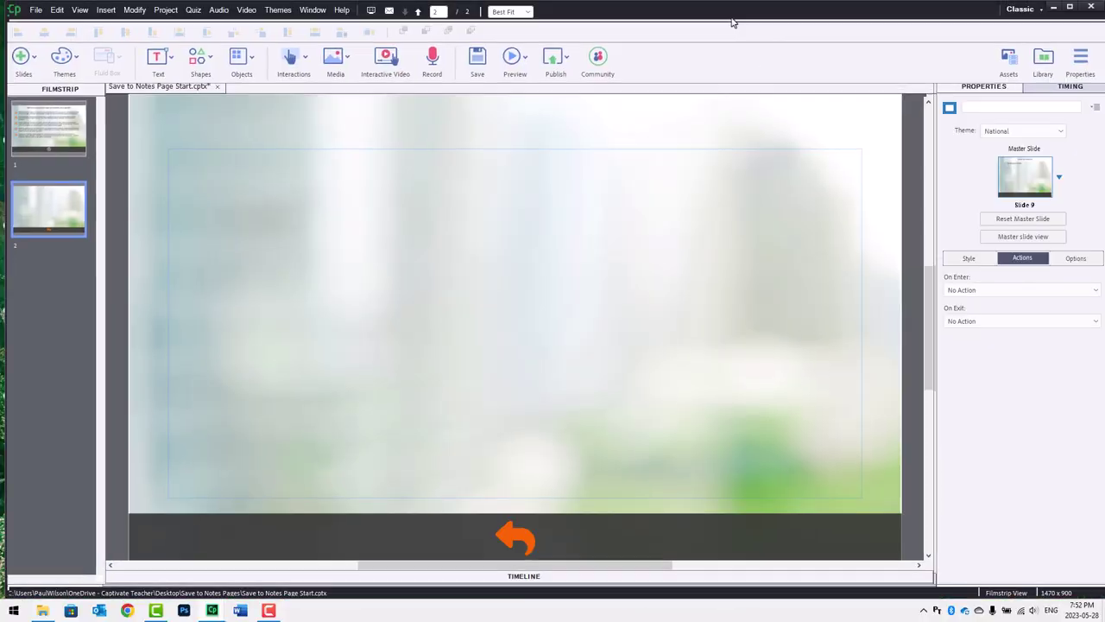
double_click(731, 23)
left_click(670, 33)
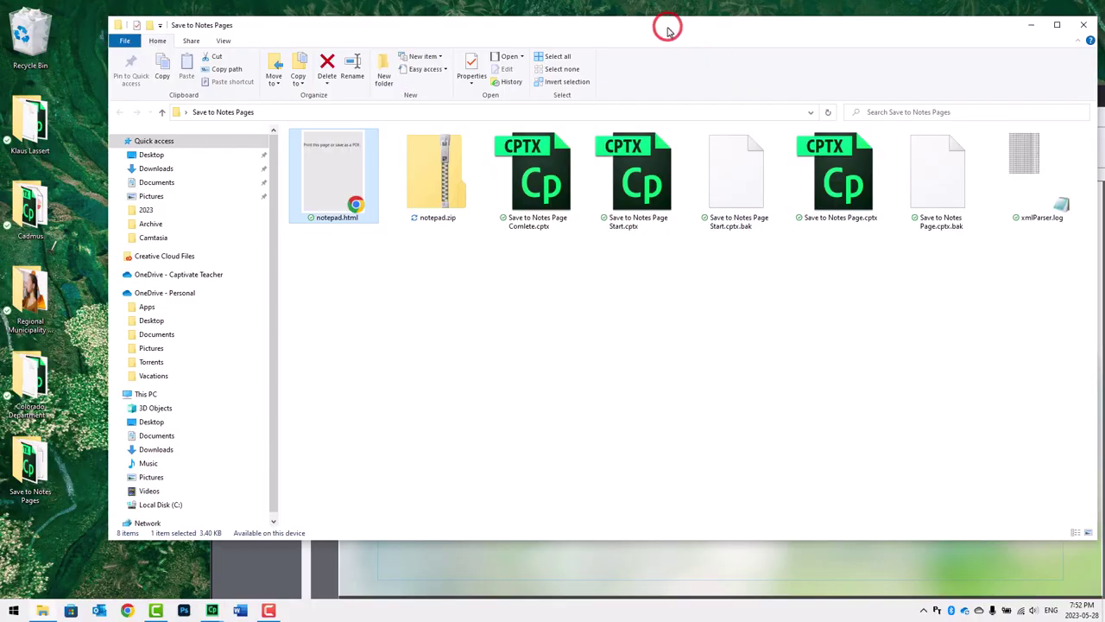
left_click(432, 169)
left_click_drag(440, 212, 359, 571)
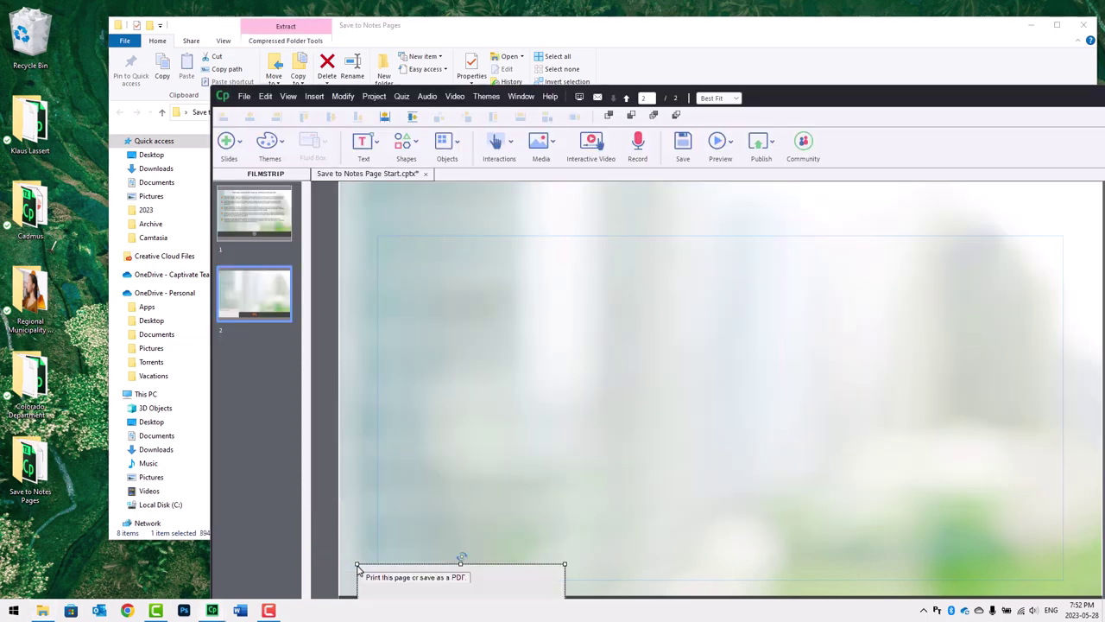
double_click(779, 94)
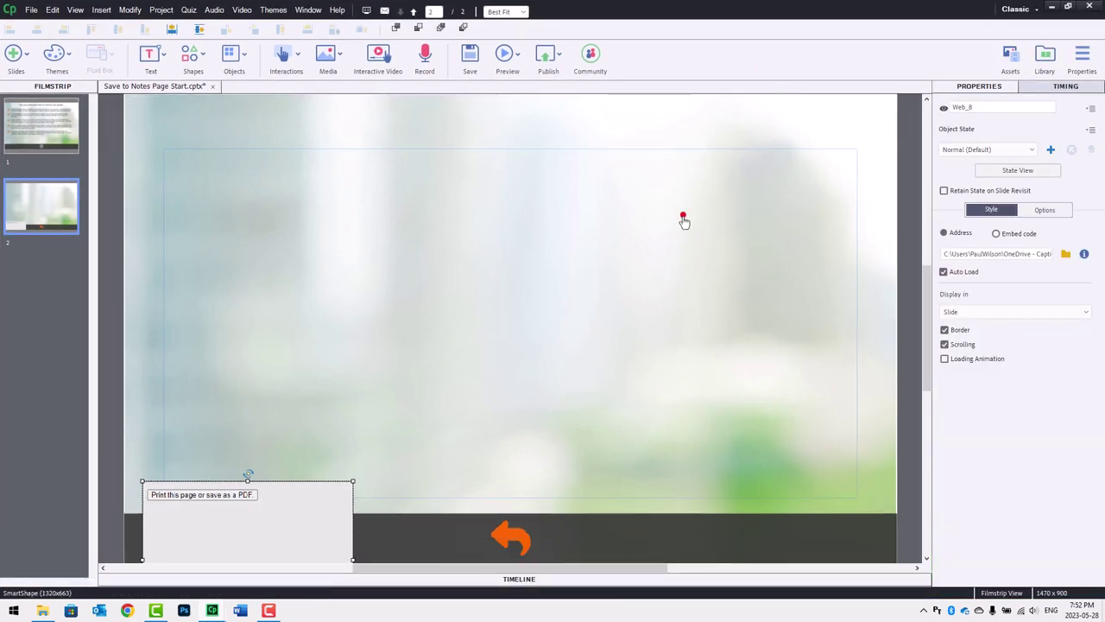
Step: Match the notepad web object's size and position to the transparent smart shape on slide 2
left_click(683, 217)
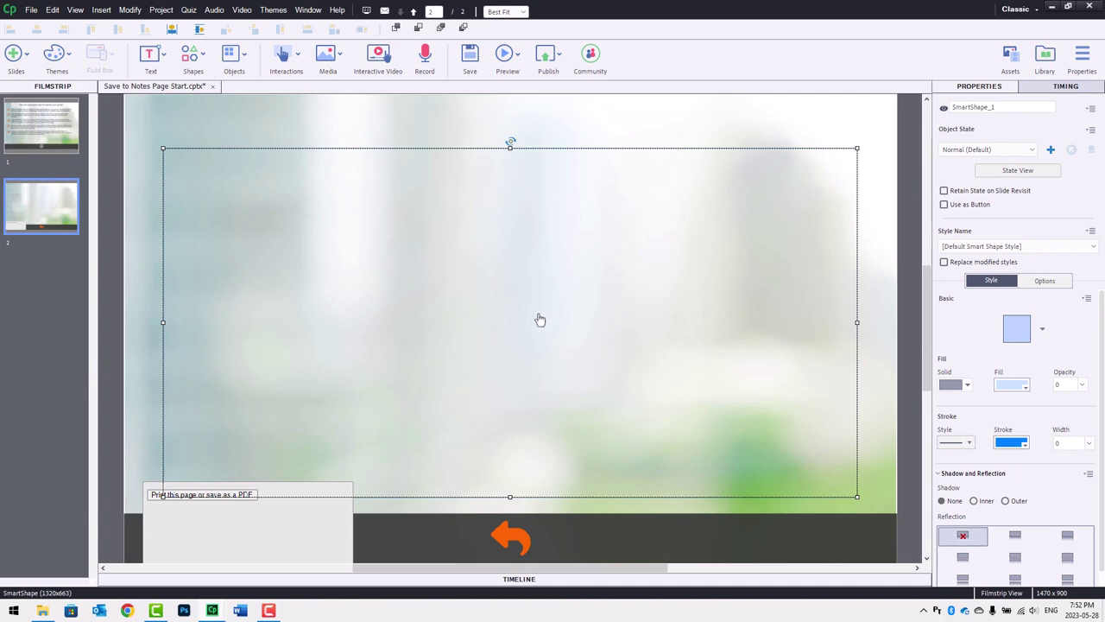
left_click(251, 536)
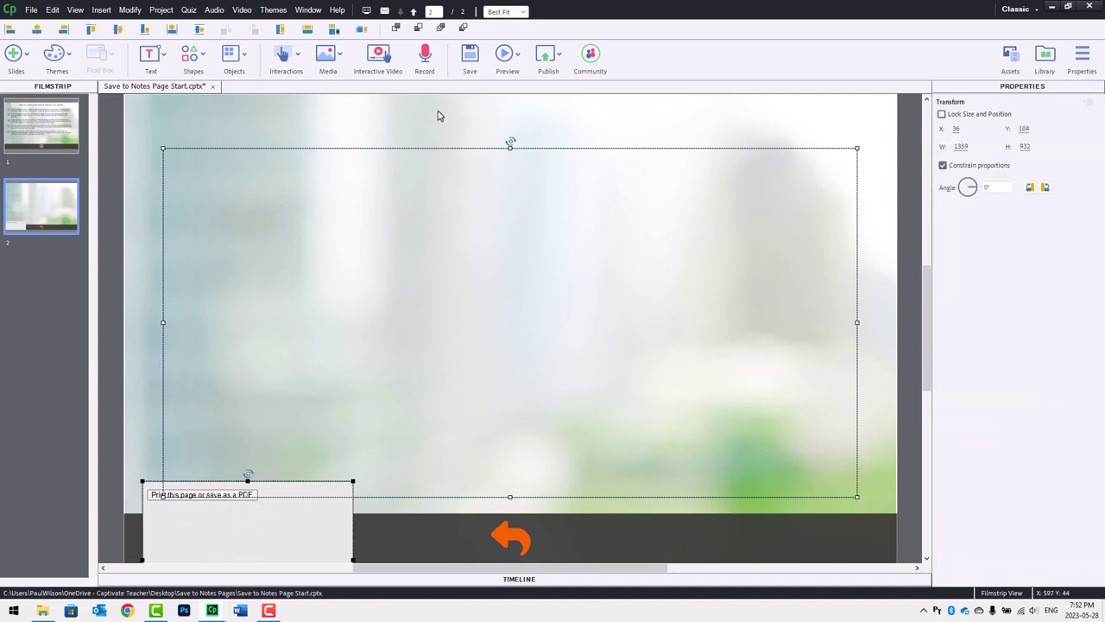
left_click(361, 31)
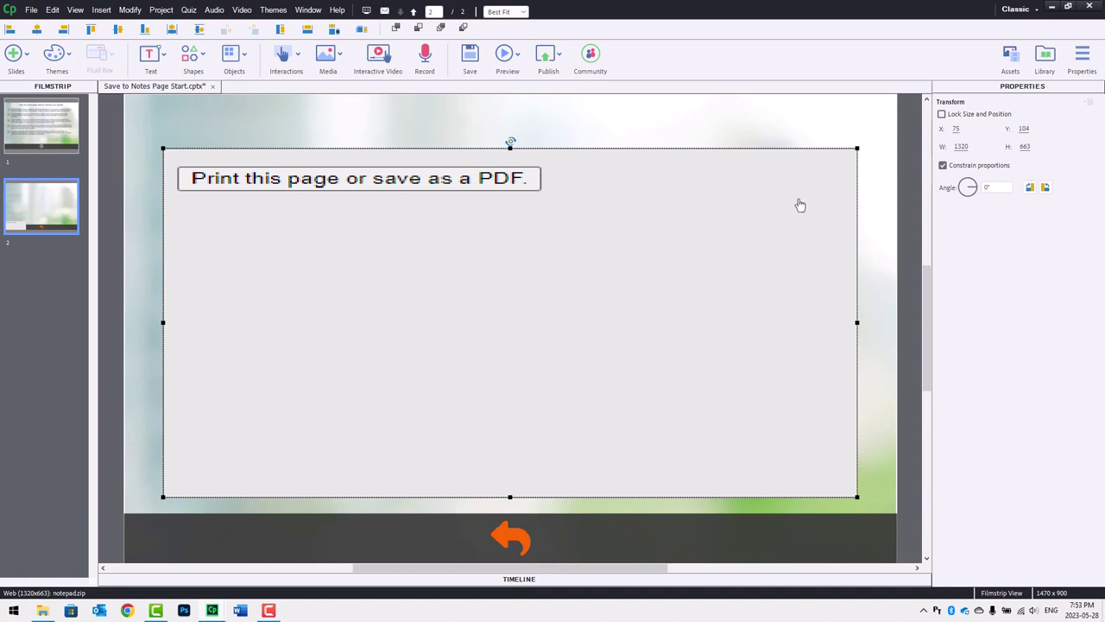
Step: Set the notepad web object on slide 2 to display in a new browser window
left_click(905, 165)
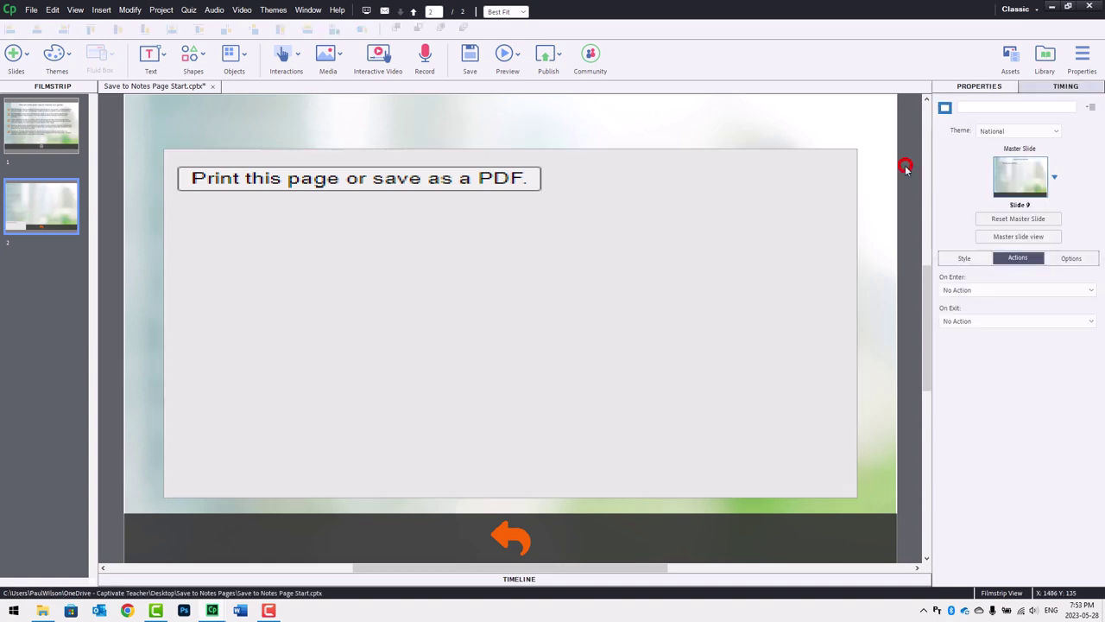
left_click(783, 199)
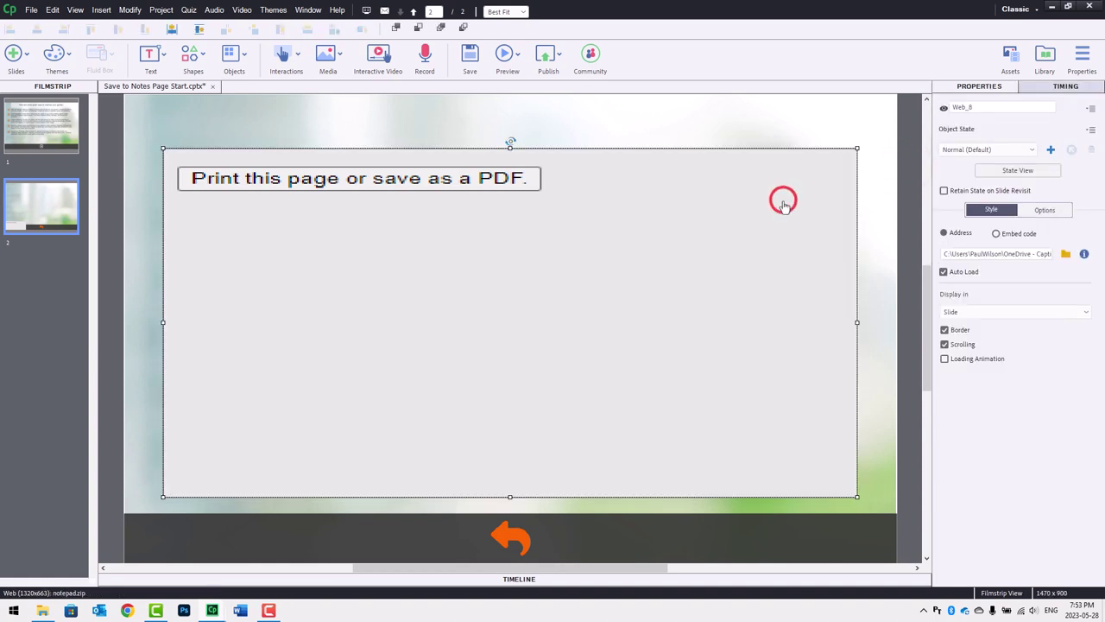
left_click(1082, 57)
left_click(1079, 57)
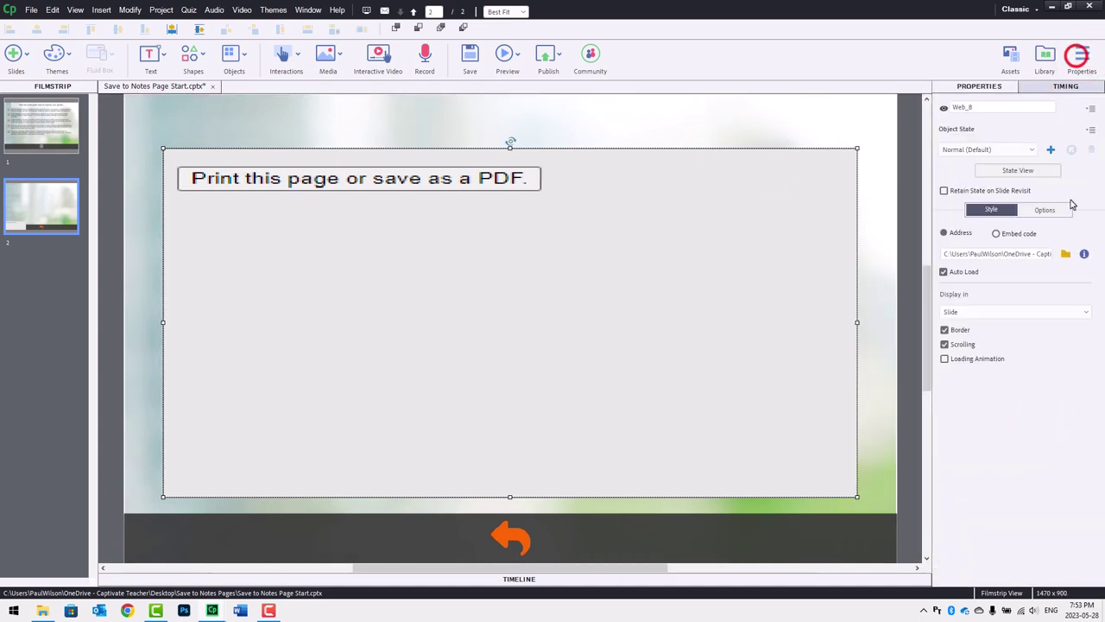
left_click(969, 313)
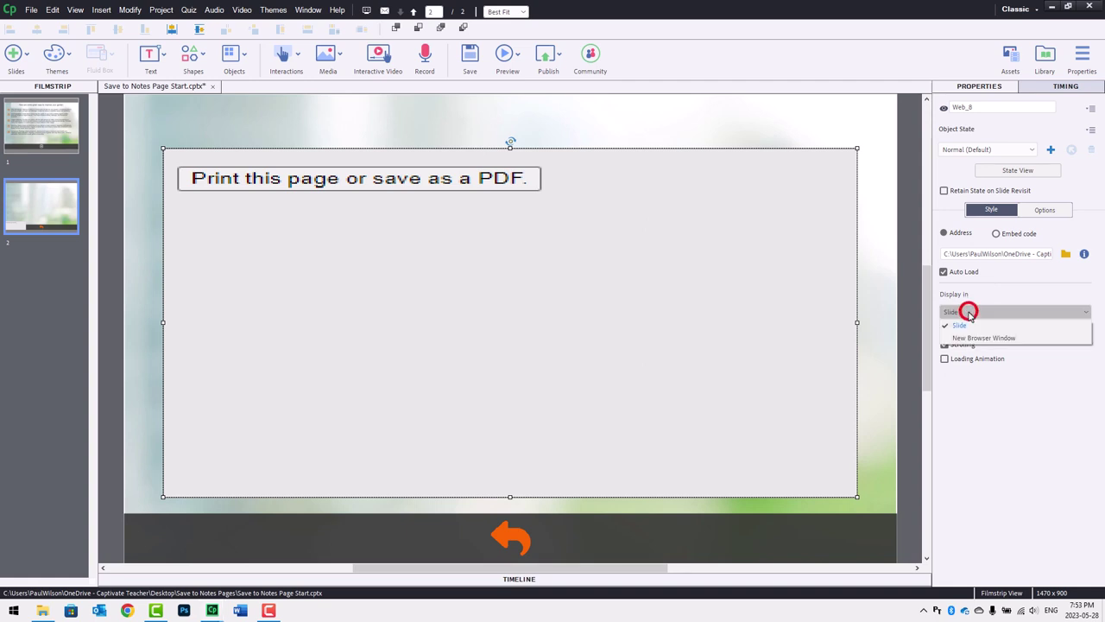
left_click(989, 338)
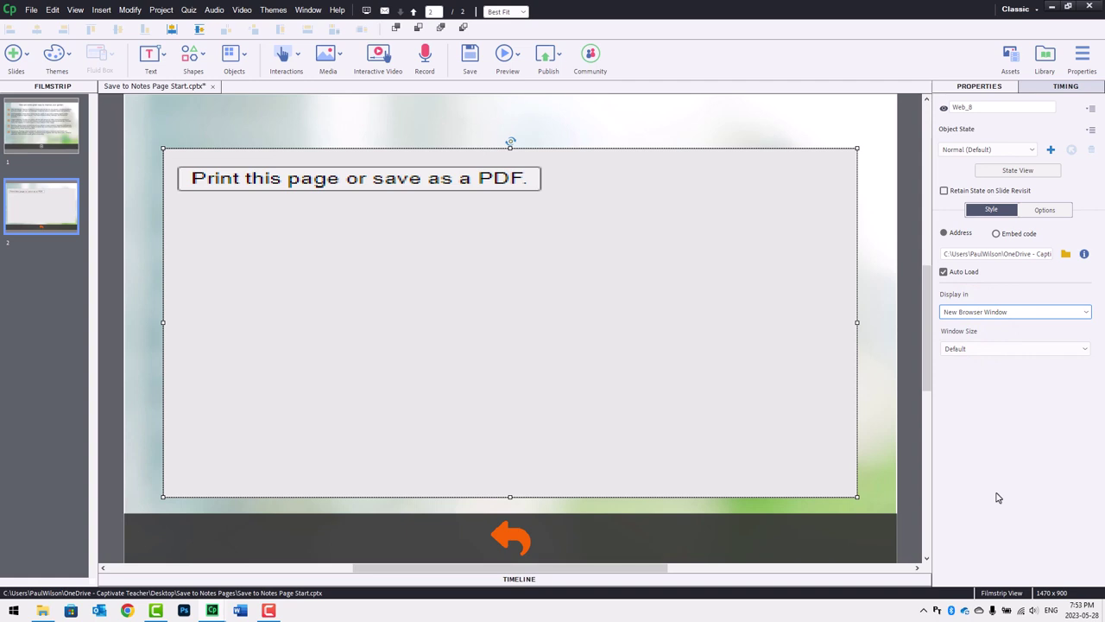
left_click(903, 425)
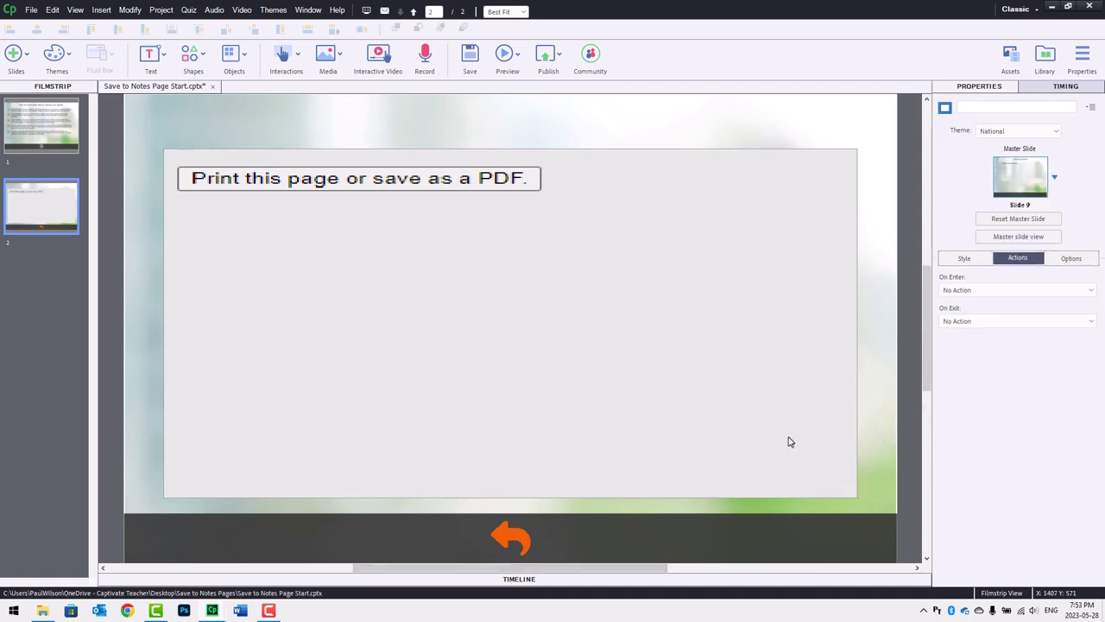
Step: Make the web object display for the rest of slide 2 and shorten the slide's duration to 0.5 seconds
left_click(525, 579)
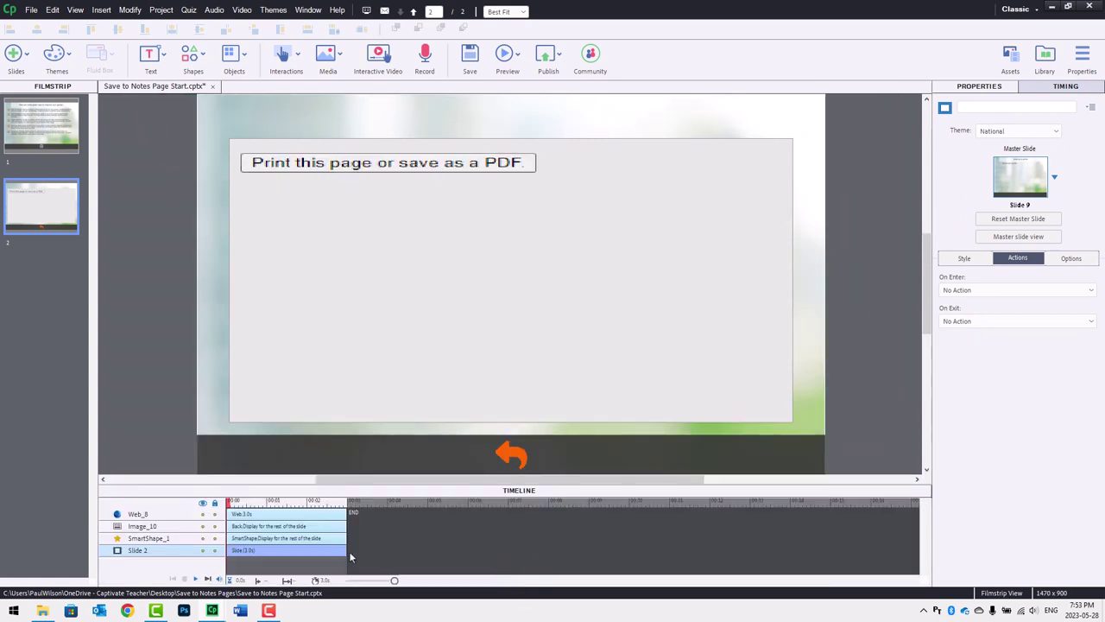
left_click_drag(344, 549, 248, 544)
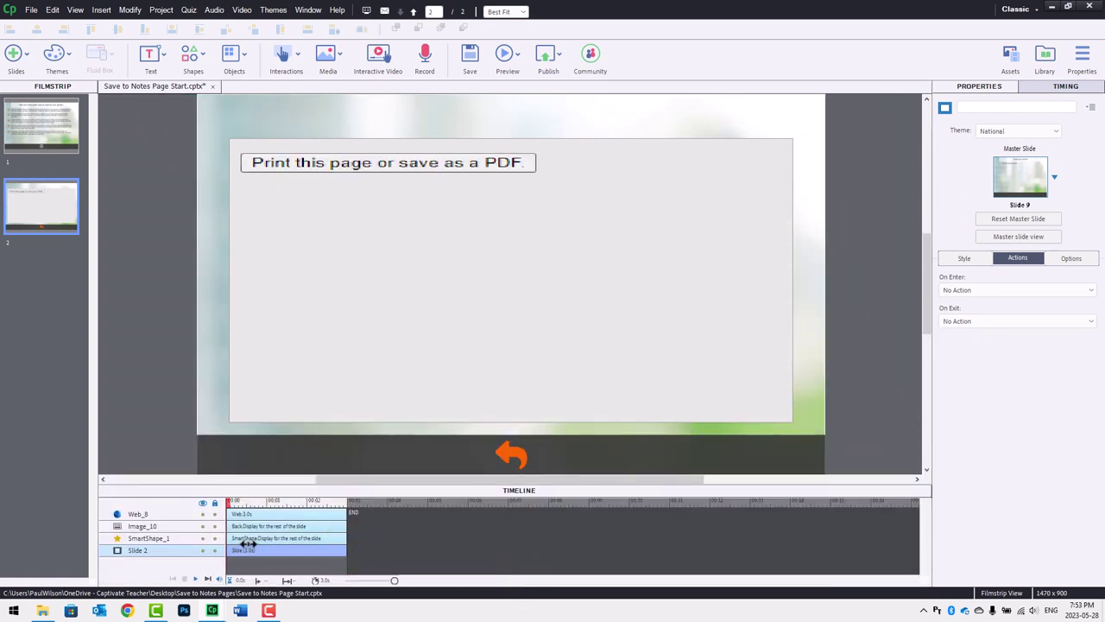
left_click(346, 549)
left_click(510, 461)
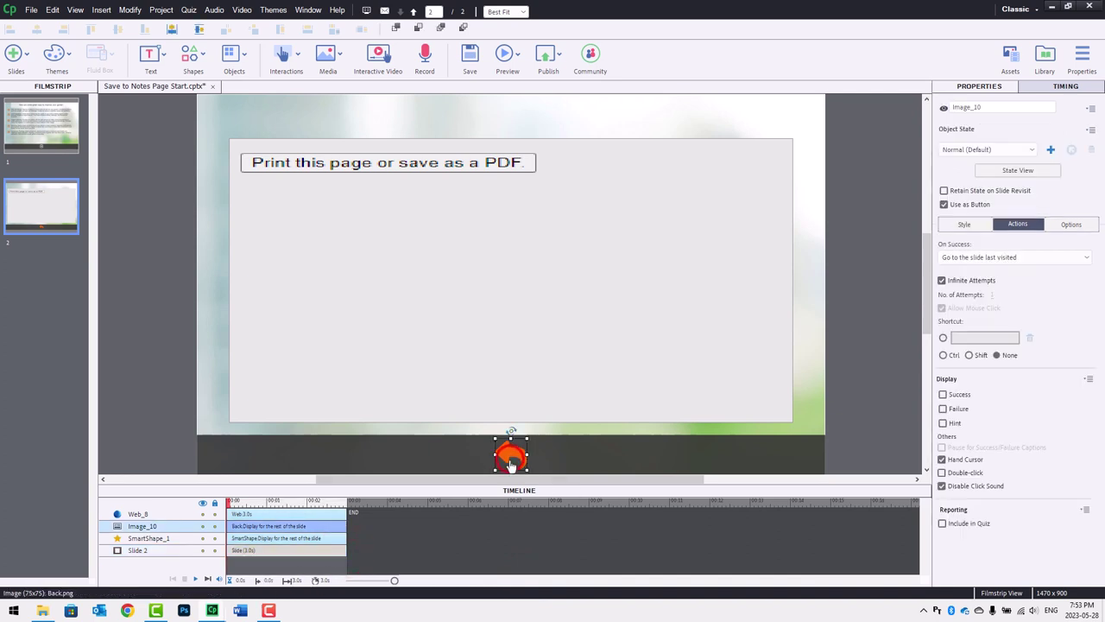
left_click(334, 513)
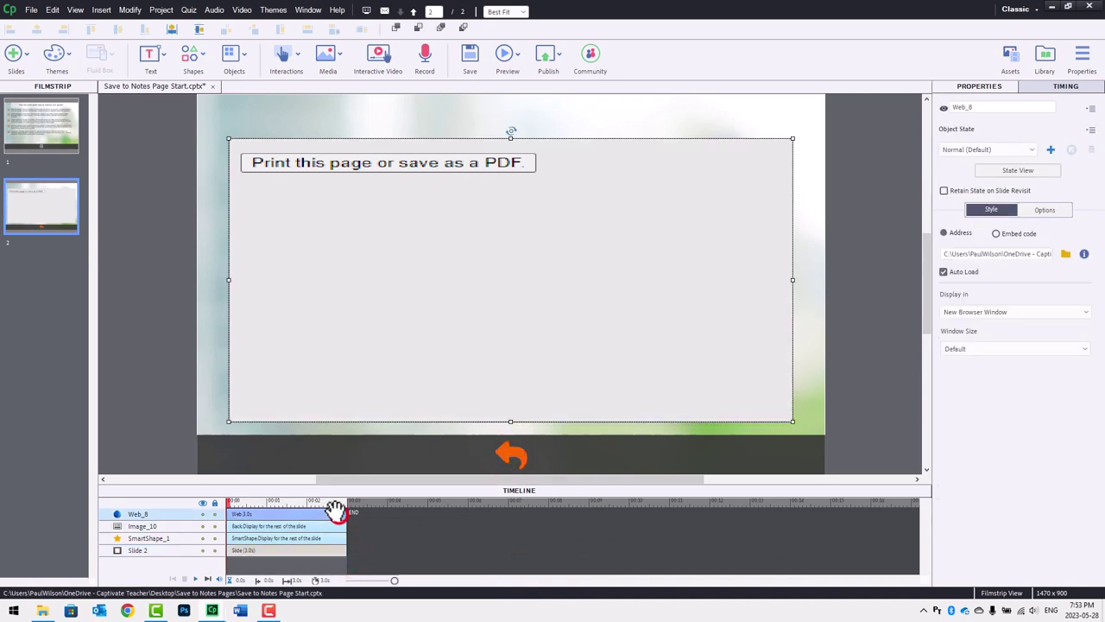
left_click(332, 537)
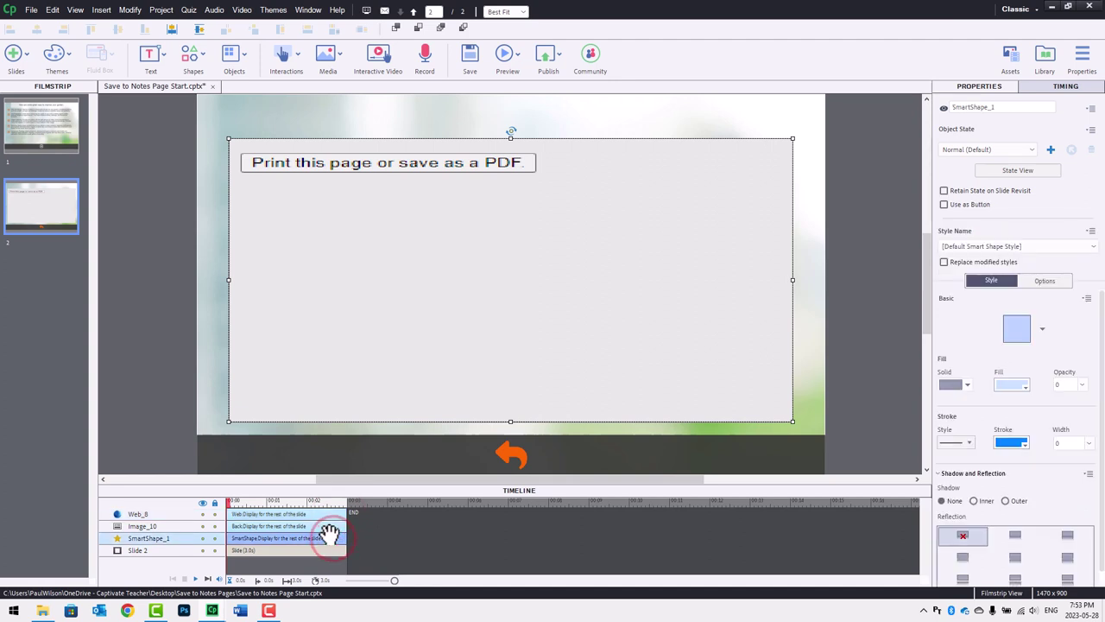
left_click_drag(346, 549, 245, 547)
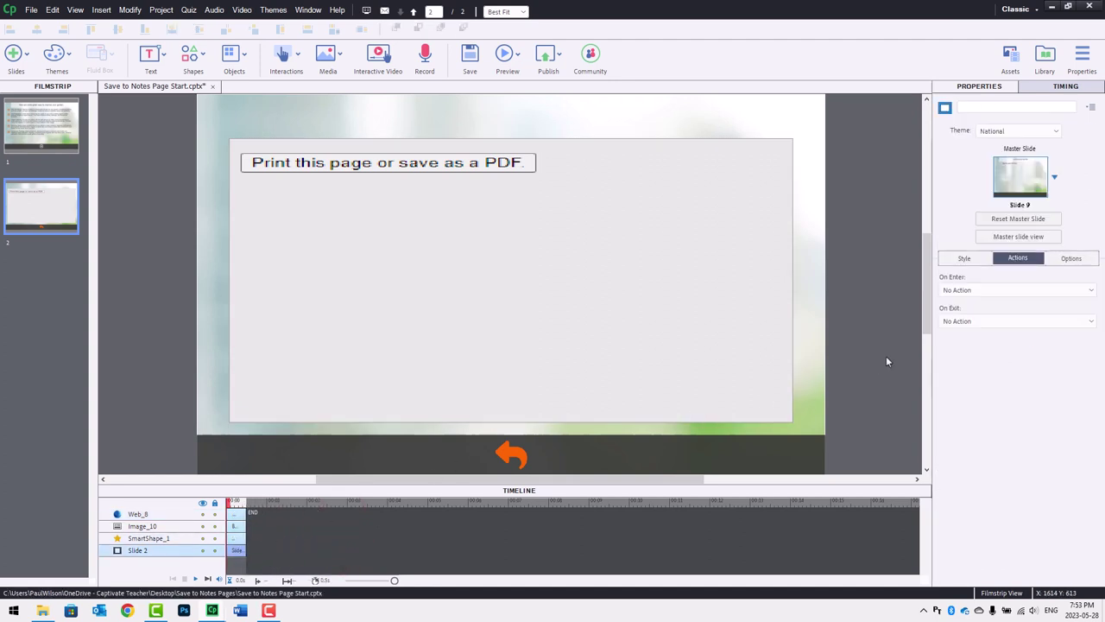
Step: Set slide 2's exit action to go to the slide last visited
left_click(988, 323)
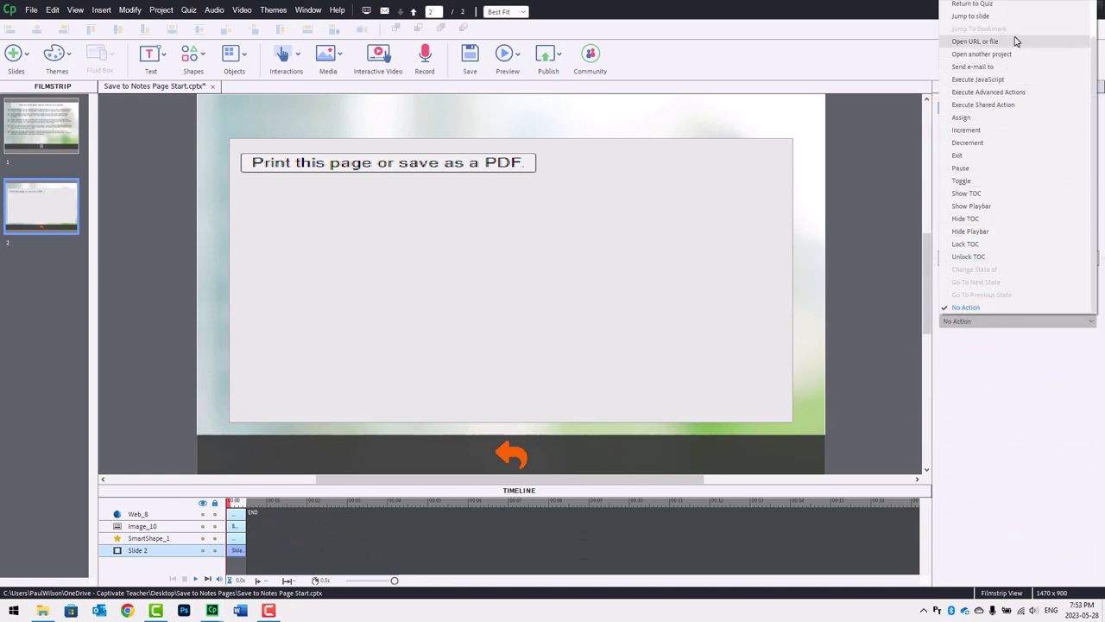
scroll(1016, 41, "up", 1)
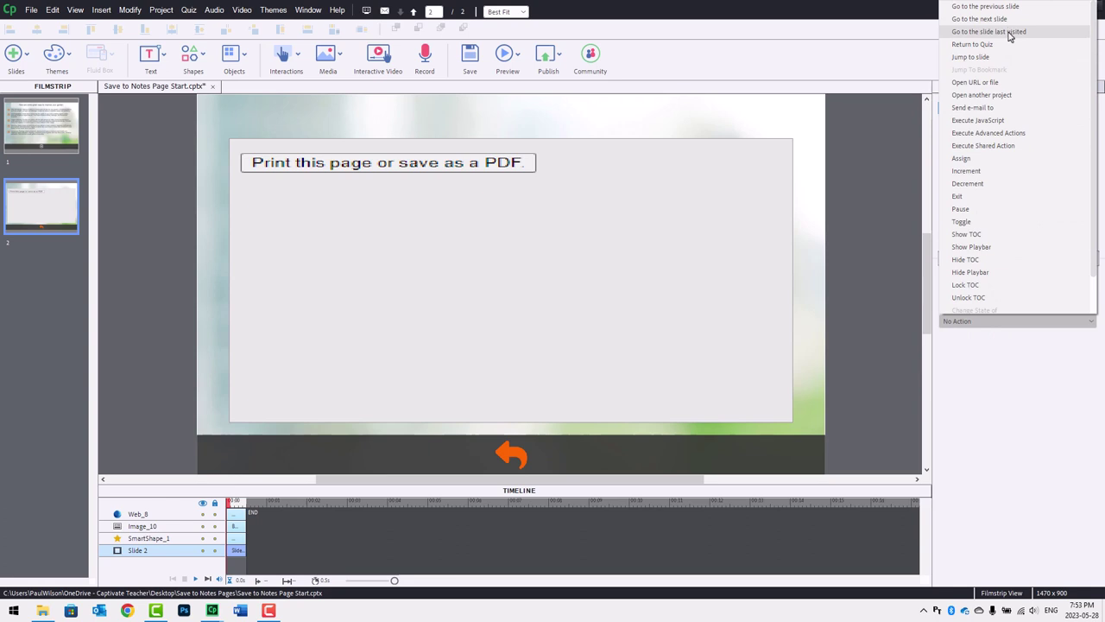
left_click(1008, 32)
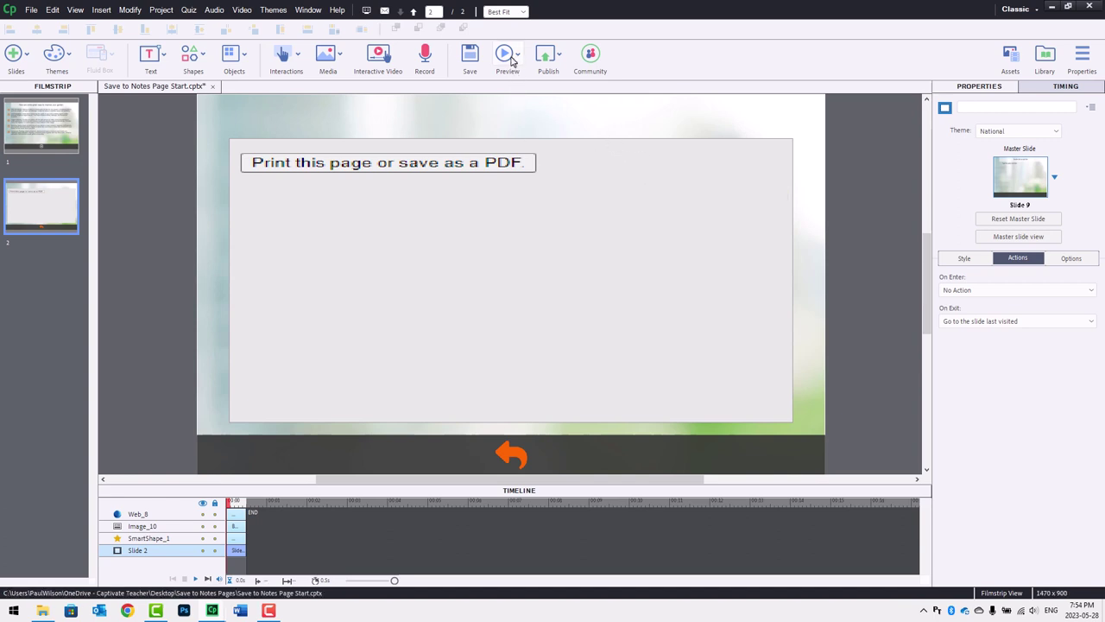
Step: Preview the project and test the notepad icons for the Plan and Design, Proper Watering and Companion Planting tips
left_click(511, 59)
left_click(527, 89)
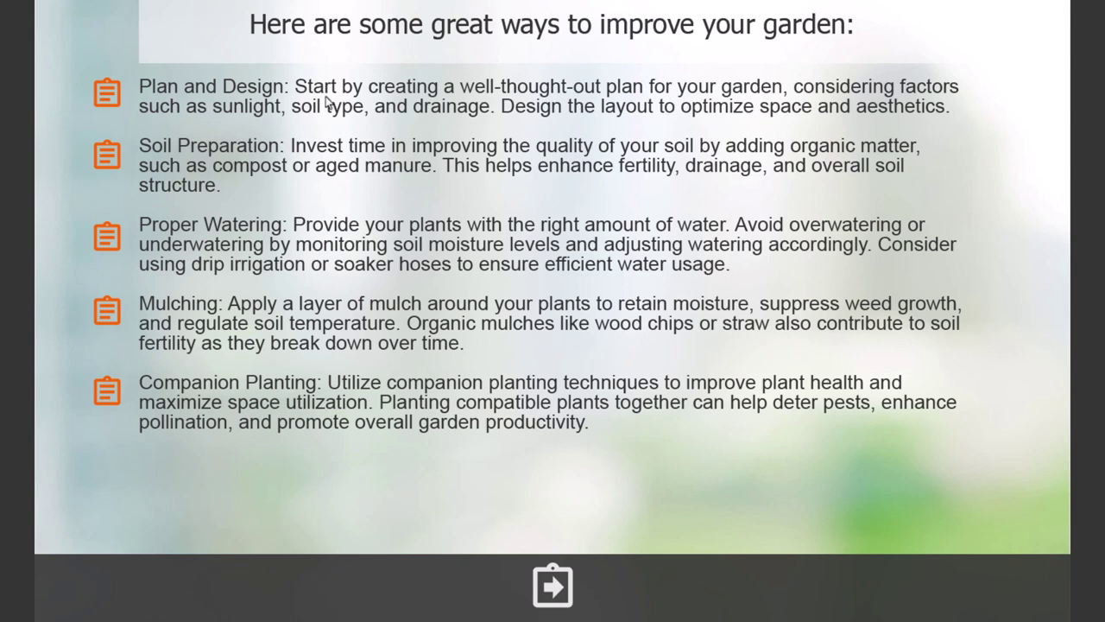
left_click(109, 104)
left_click(108, 253)
left_click(109, 398)
left_click(108, 400)
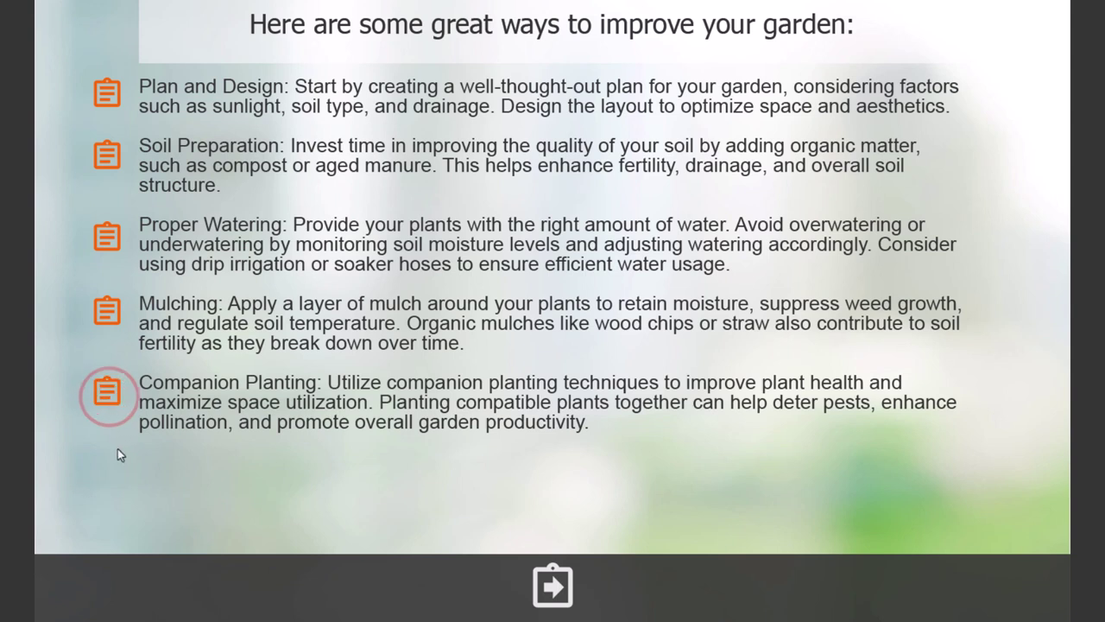
left_click(108, 401)
left_click(110, 399)
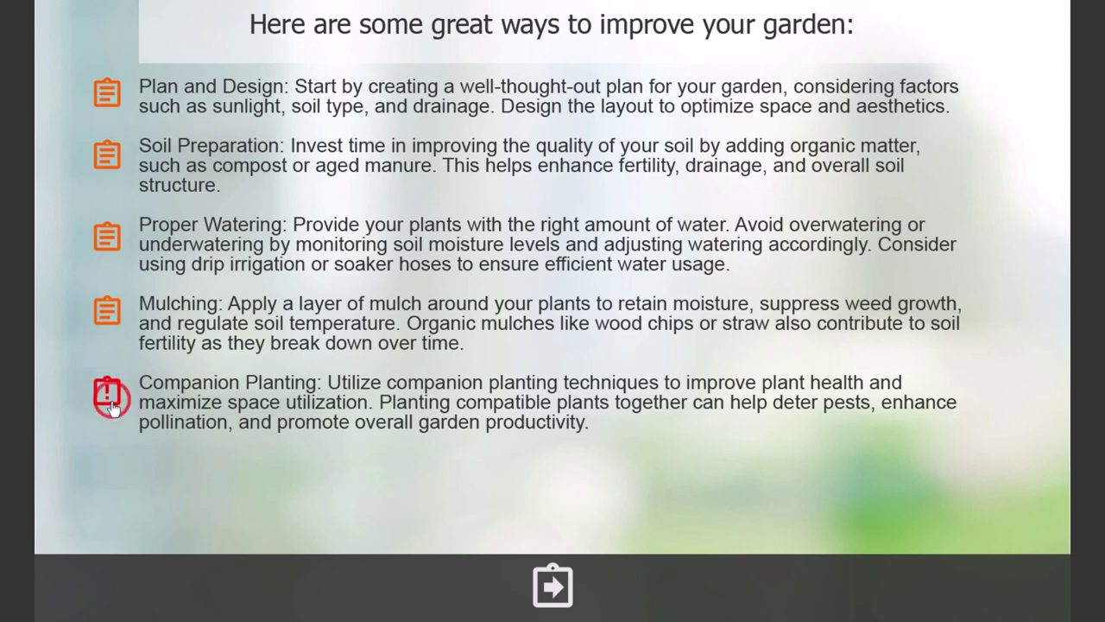